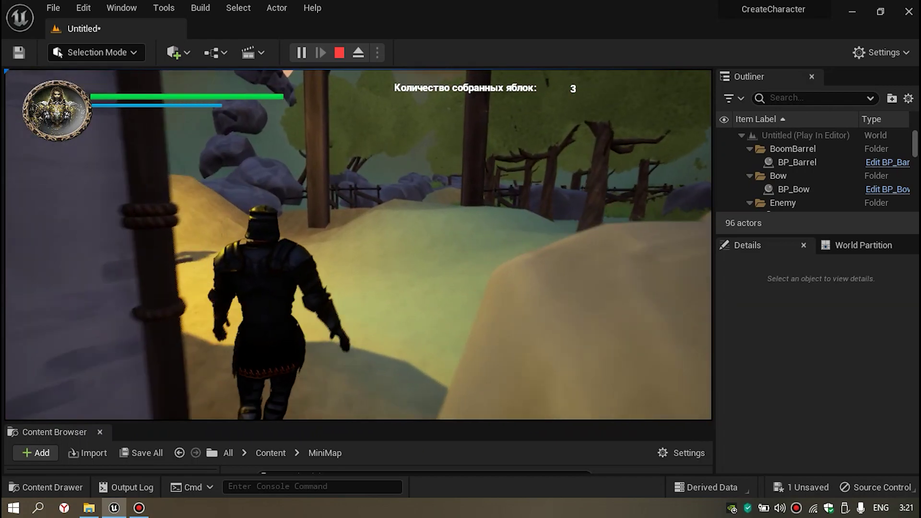
Step: Stop the play session and fly the editor view down to the river beside the bridge
key("Escape")
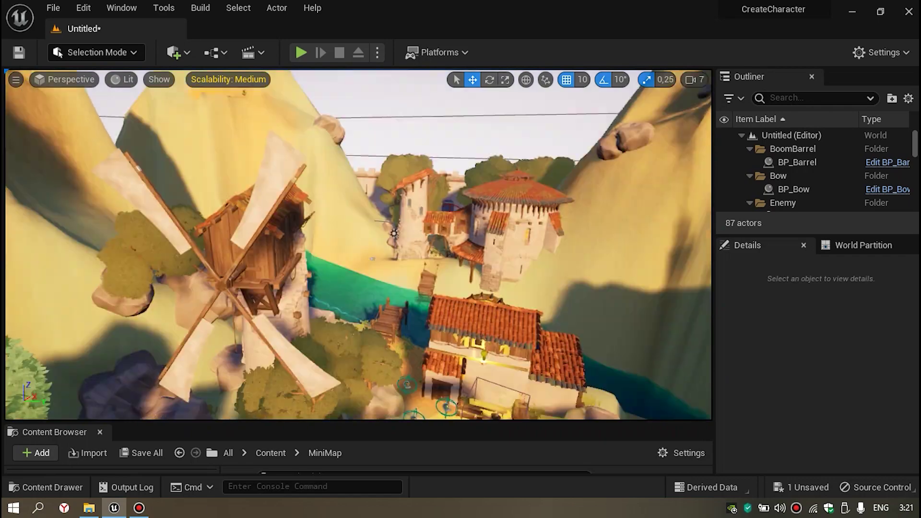
right_click_drag(357, 245, 358, 244)
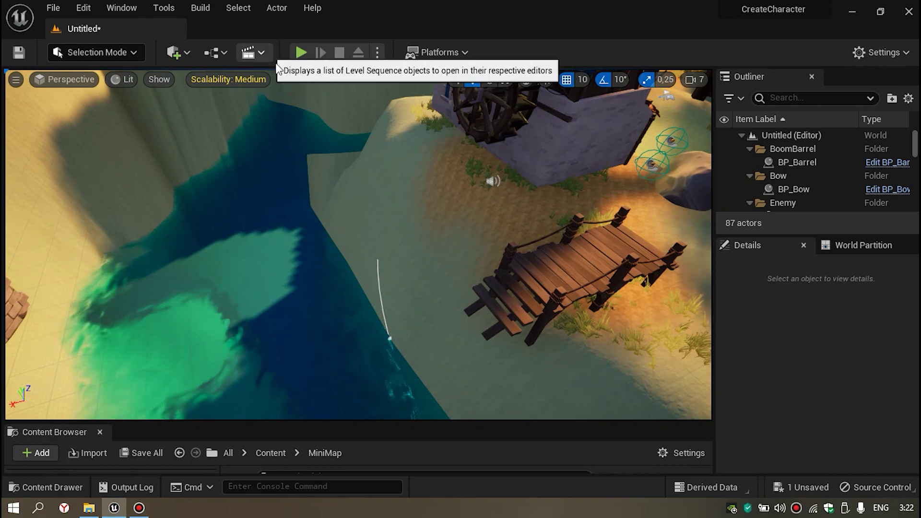
Step: Look down on the river and its piers, and lower the camera speed from 7 to 5
right_click_drag(411, 170, 422, 268)
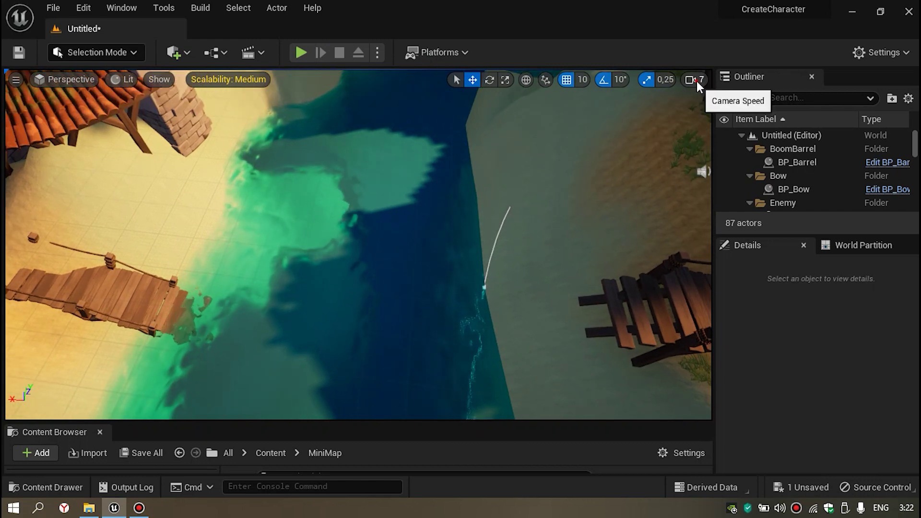
left_click(694, 80)
left_click(749, 110)
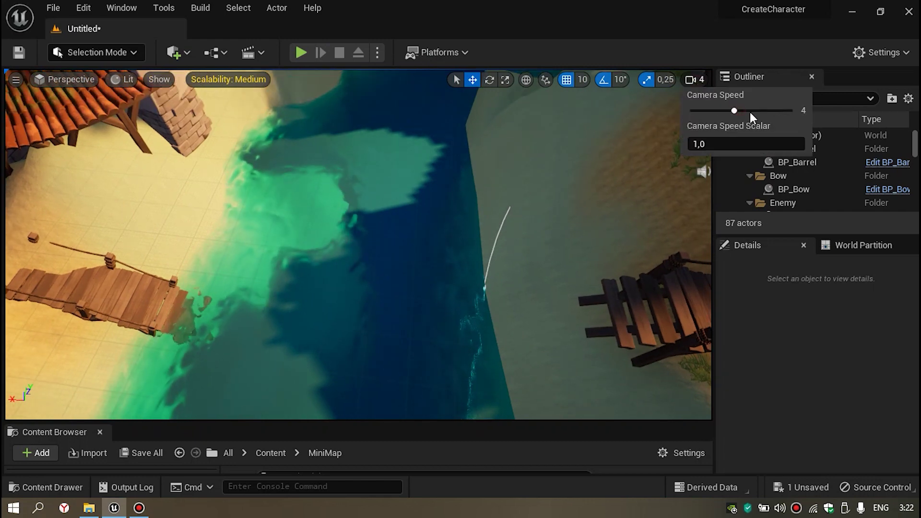
Step: Fly the view below the water surface and select the WaterBodyRiver spline
mouse_move(480, 239)
right_mouse_down()
mouse_move(431, 268)
mouse_move(383, 249)
mouse_move(365, 268)
mouse_move(364, 250)
mouse_move(374, 259)
mouse_move(365, 258)
mouse_move(364, 240)
mouse_move(355, 259)
mouse_move(355, 220)
right_mouse_up()
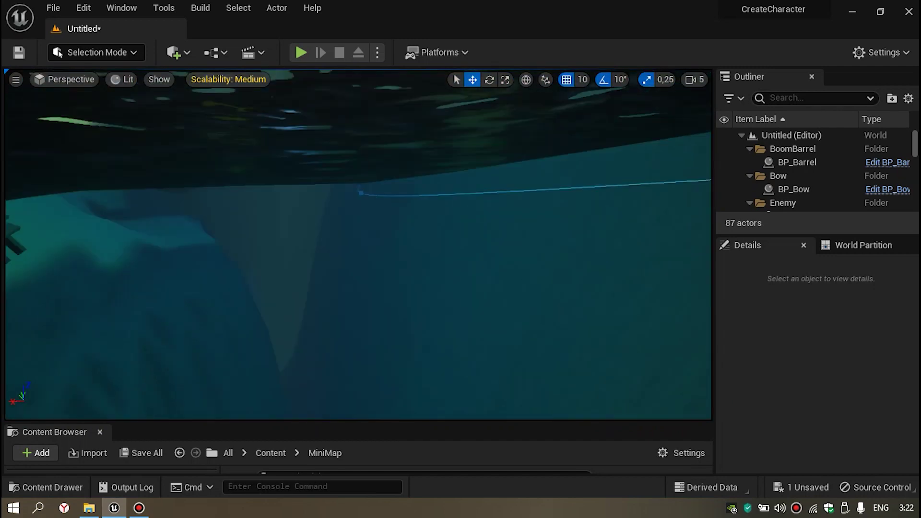
right_click_drag(354, 220, 399, 213)
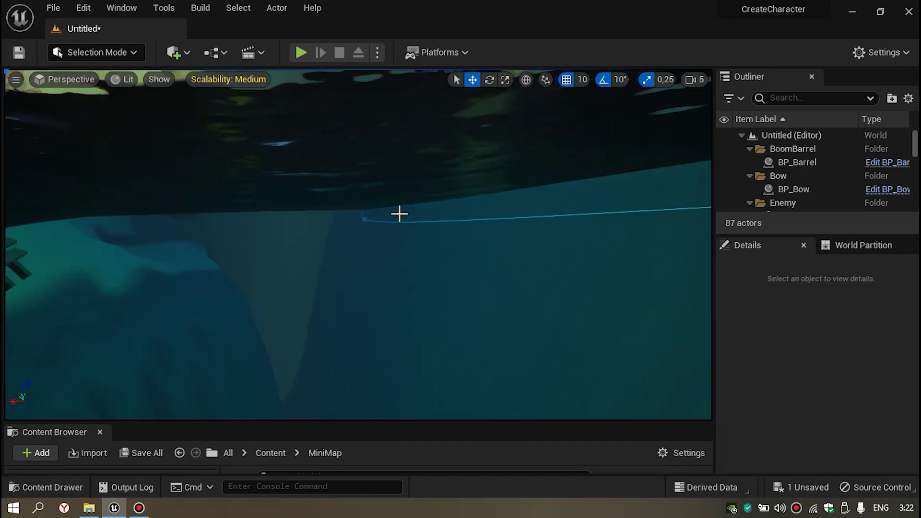
left_click(364, 219)
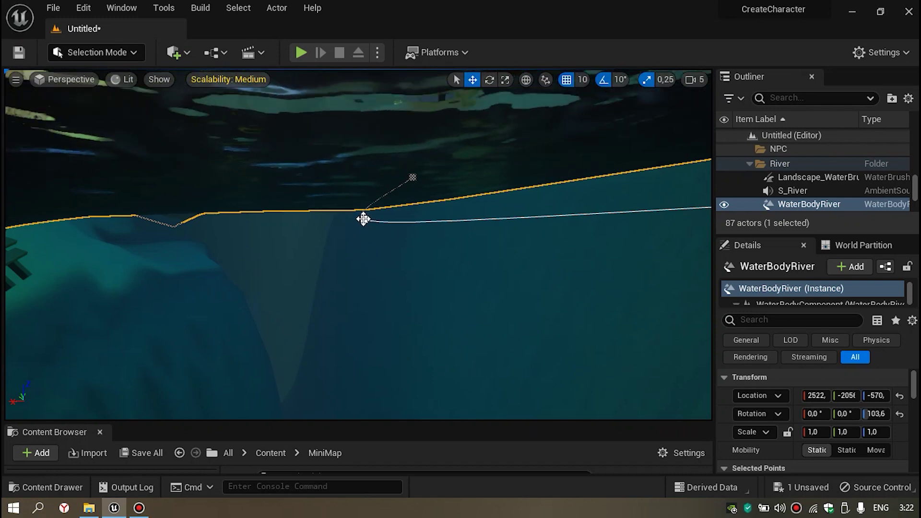
Step: Select a point on the WaterBodyRiver spline and frame the view around it
right_click(364, 219)
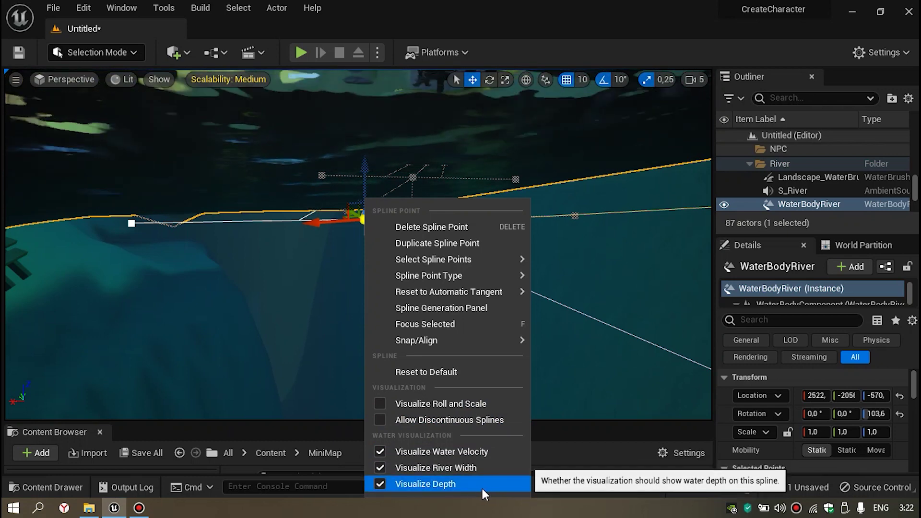
mouse_move(578, 290)
right_mouse_down()
mouse_move(577, 364)
mouse_move(561, 335)
right_mouse_up()
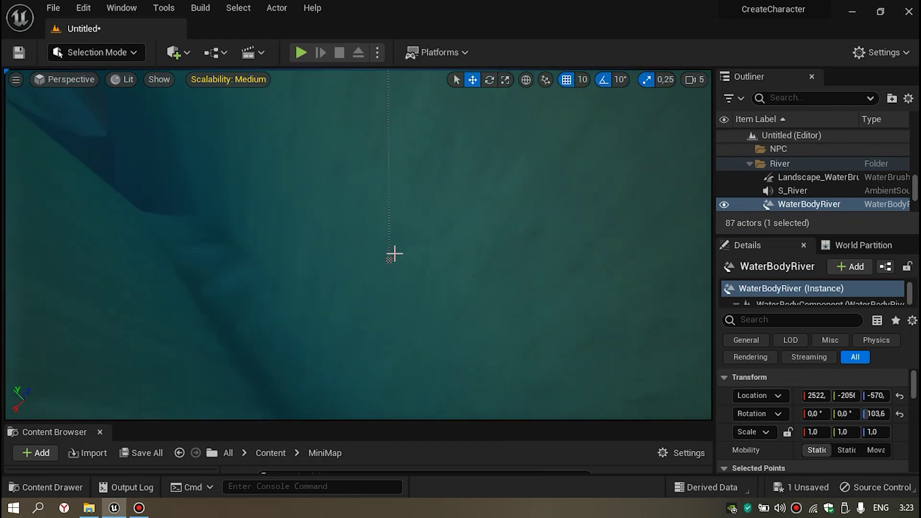
left_click(387, 259)
right_click_drag(387, 259, 398, 211)
right_click_drag(358, 244, 359, 244)
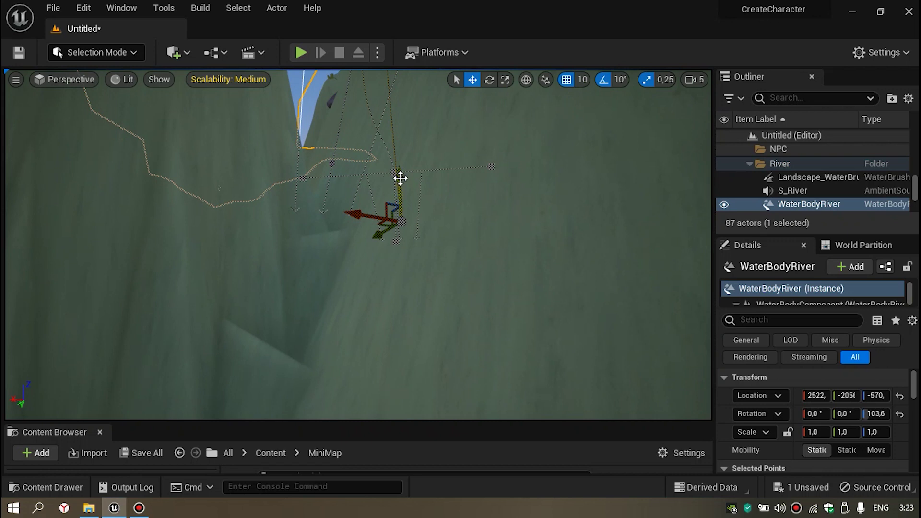
Step: Drag the spline point down to deepen the river, check the underwater area, and save
left_click_drag(400, 221, 404, 262)
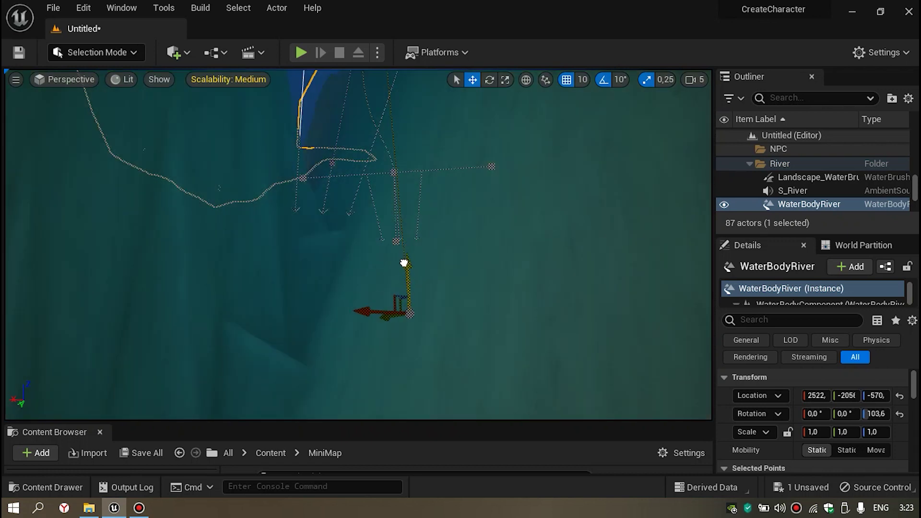
right_click_drag(408, 352, 408, 351)
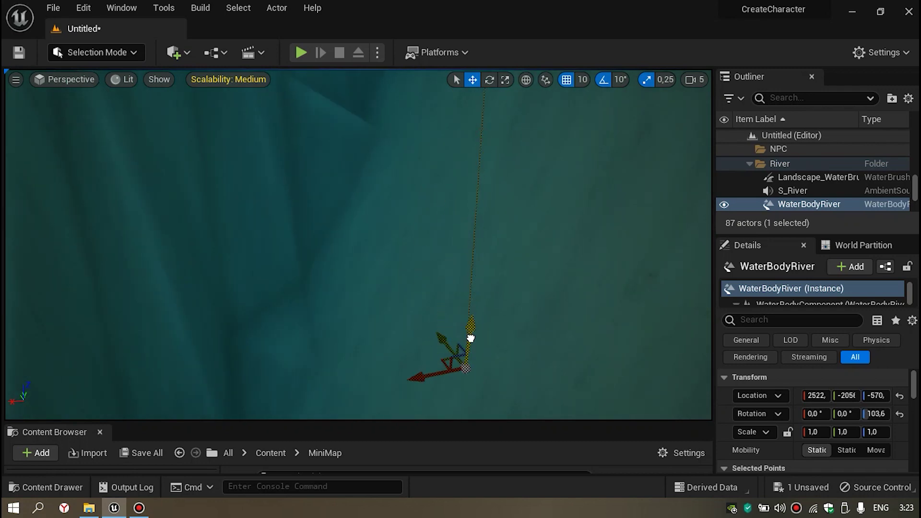
right_click_drag(472, 376, 357, 410)
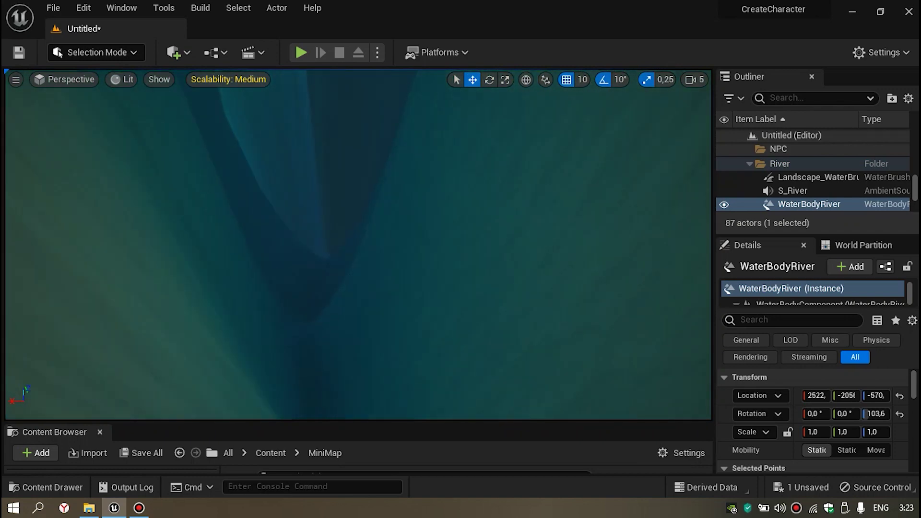
right_click_drag(357, 410, 357, 410)
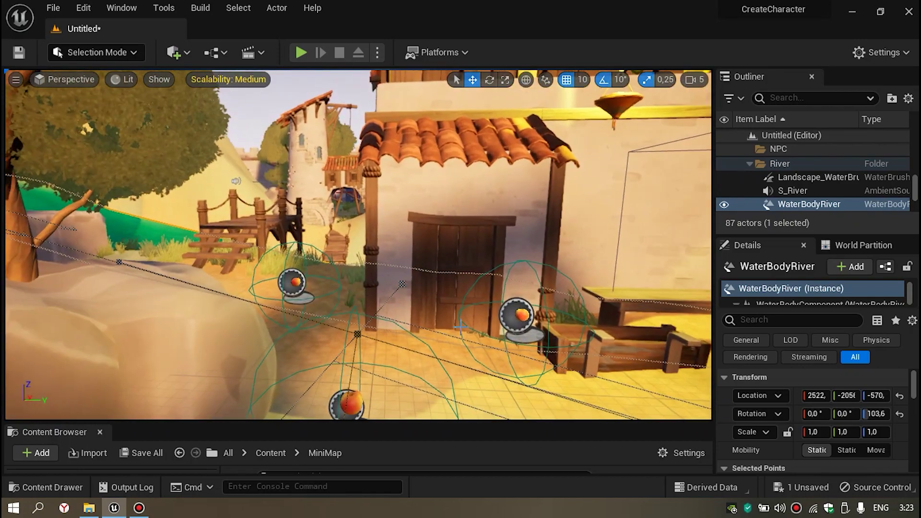
key("ctrl+s")
Step: Open the BP_Warrior blueprint from the MainCharacter folder
left_click(73, 381)
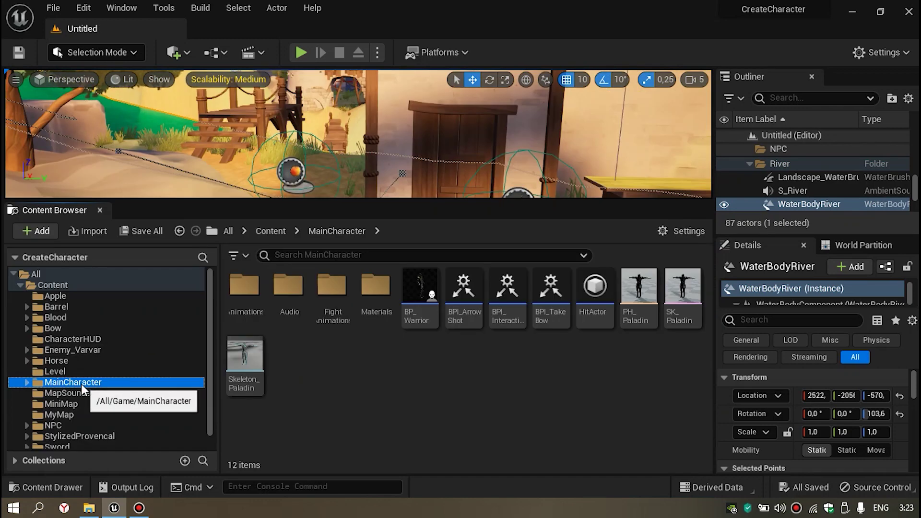
left_click(426, 325)
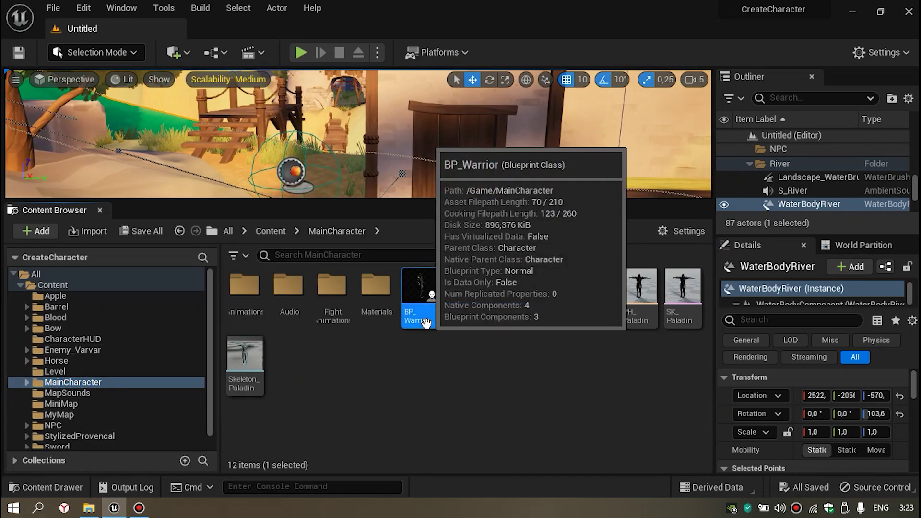
double_click(425, 322)
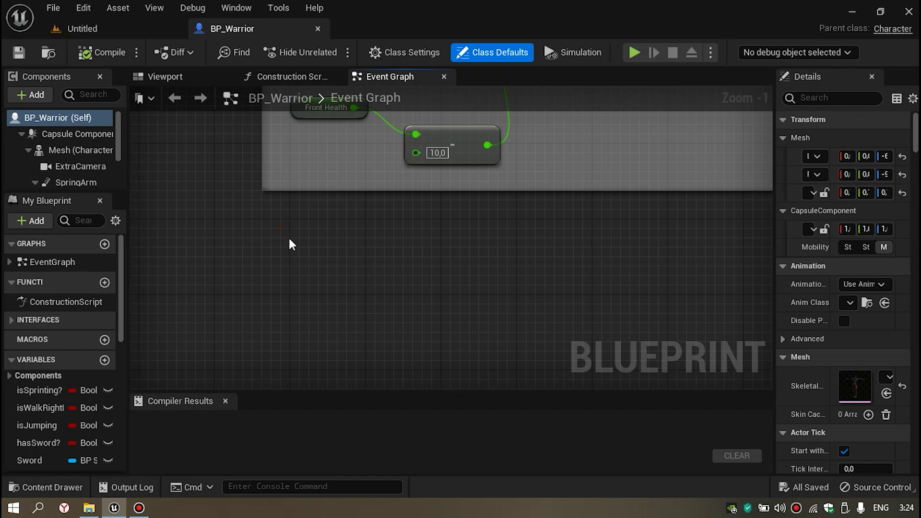
Step: Add a custom event named CharacterSwimming and place it below the comment box
right_click(291, 236)
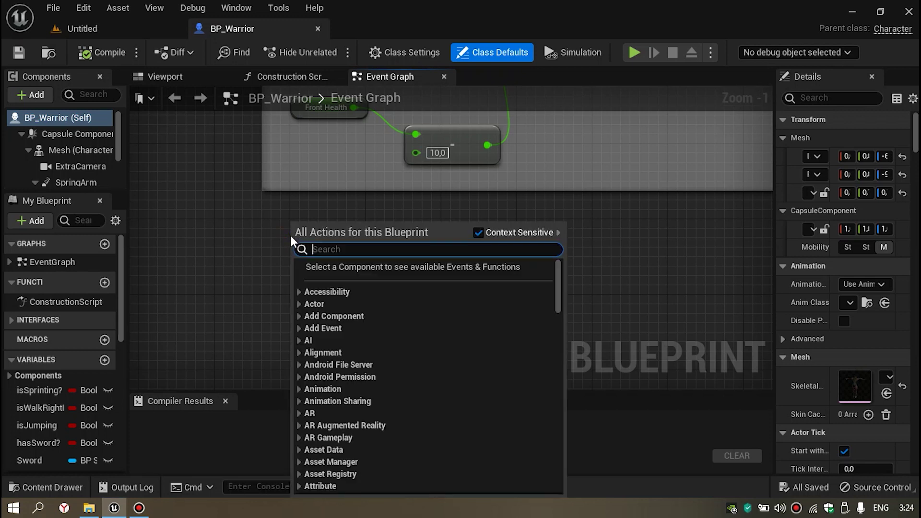
type("Custom Event")
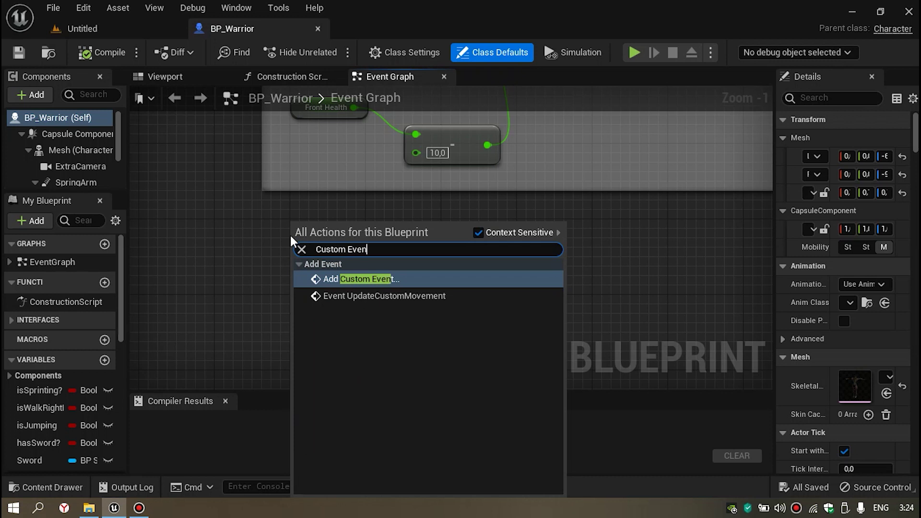
key("Return")
scroll(322, 261, "up", 1)
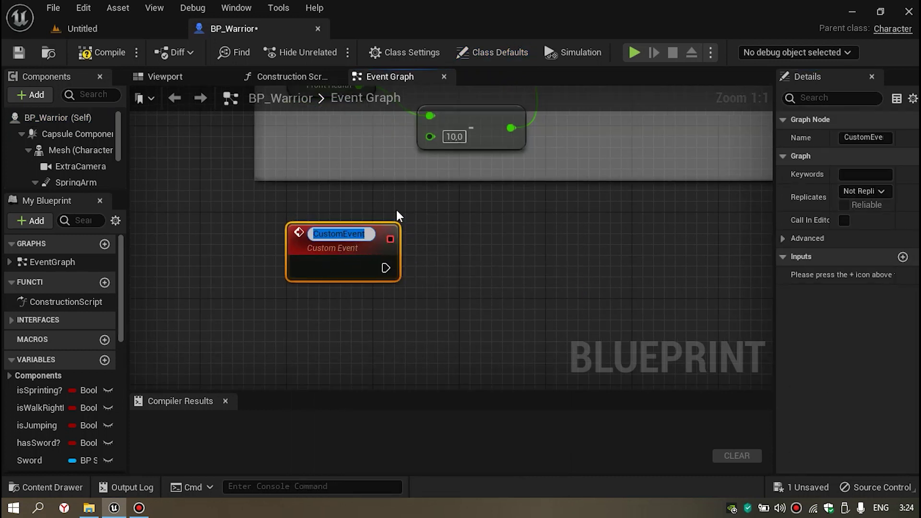
type("CharacterSwimming")
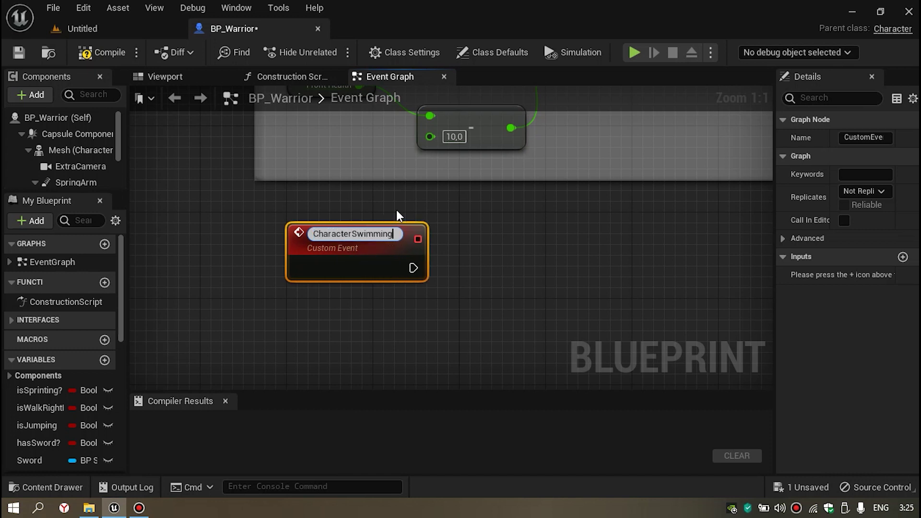
key("Return")
scroll(353, 274, "down", 3)
left_click_drag(353, 274, 352, 329)
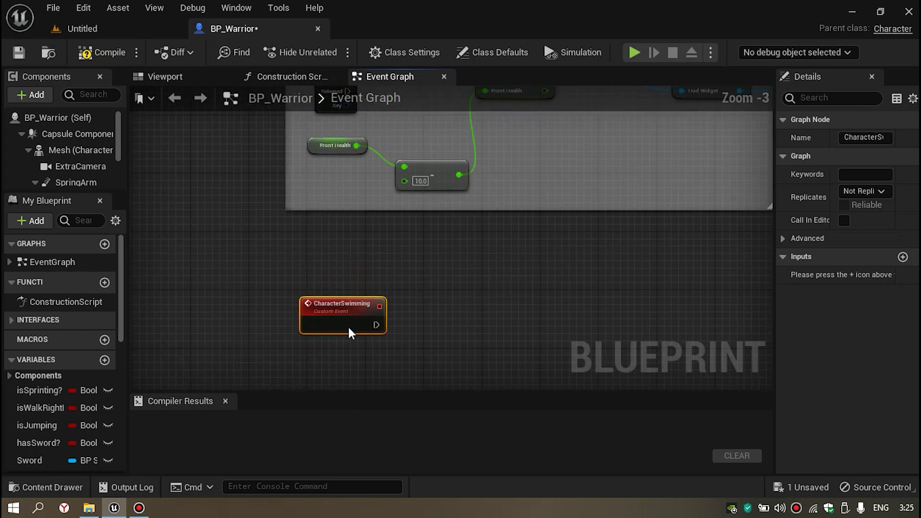
right_click_drag(352, 309, 346, 242)
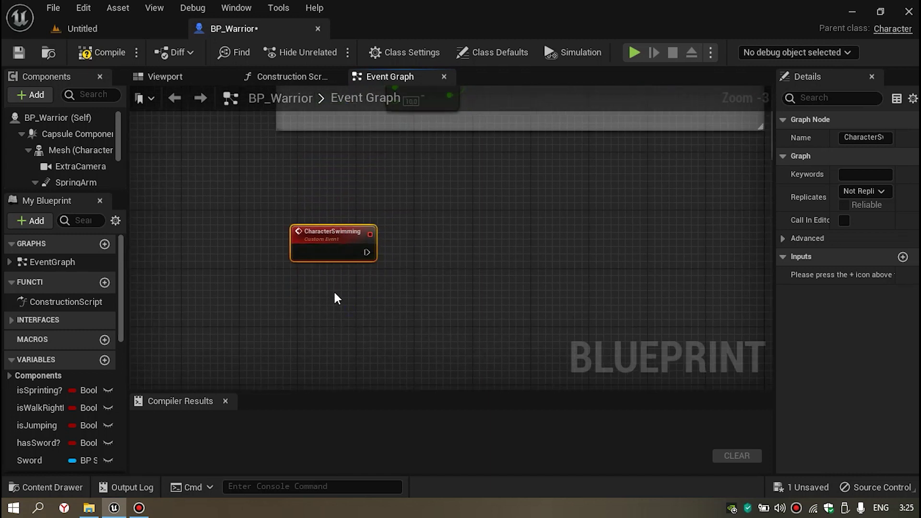
Step: Copy the CharacterSwimming event and paste the duplicate just below it
key("ctrl+c")
key("ctrl+v")
left_click_drag(340, 316, 312, 333)
right_click_drag(313, 333, 320, 258)
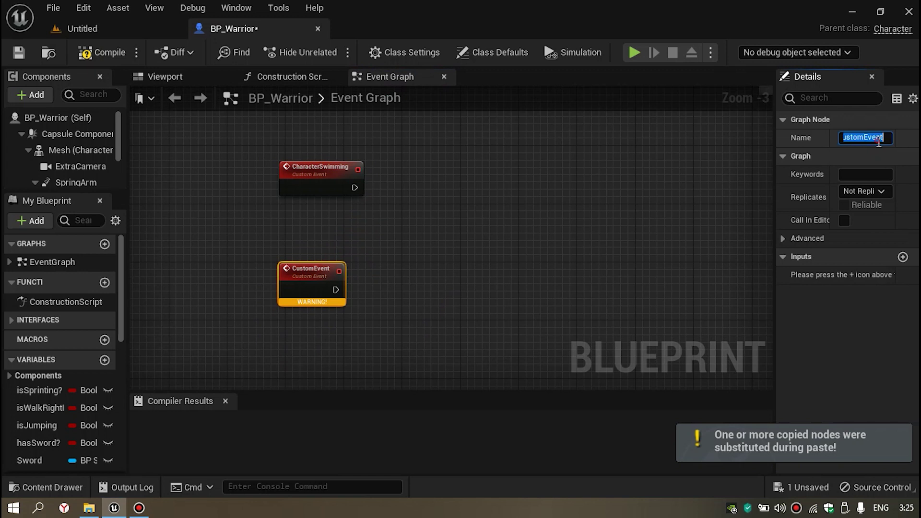
Step: Rename the pasted event to CharacterNotSwimming
type("Chara")
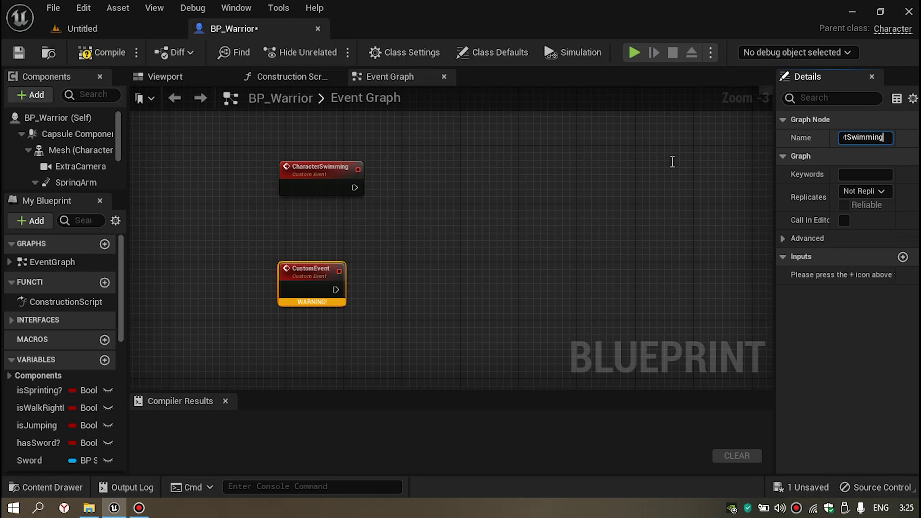
key("Return")
left_click(358, 229)
scroll(335, 269, "up", 1)
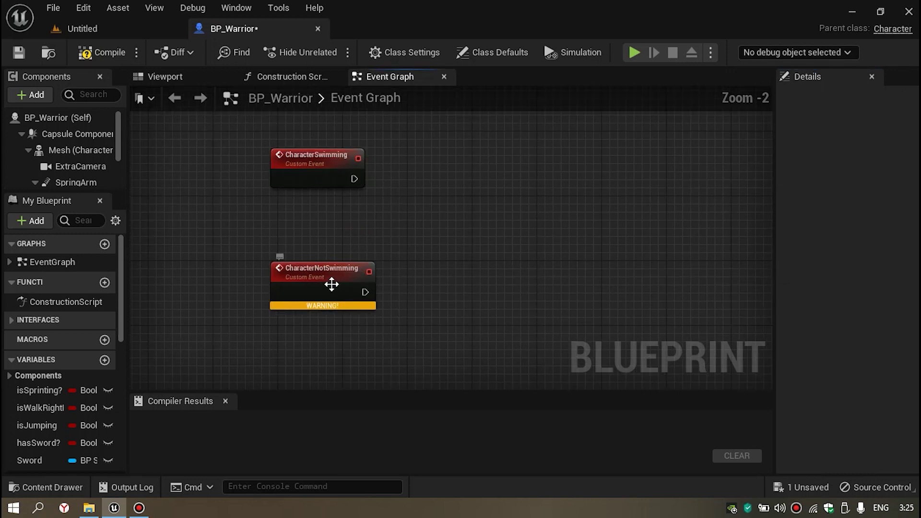
scroll(332, 285, "up", 2)
left_click_drag(328, 223, 313, 246)
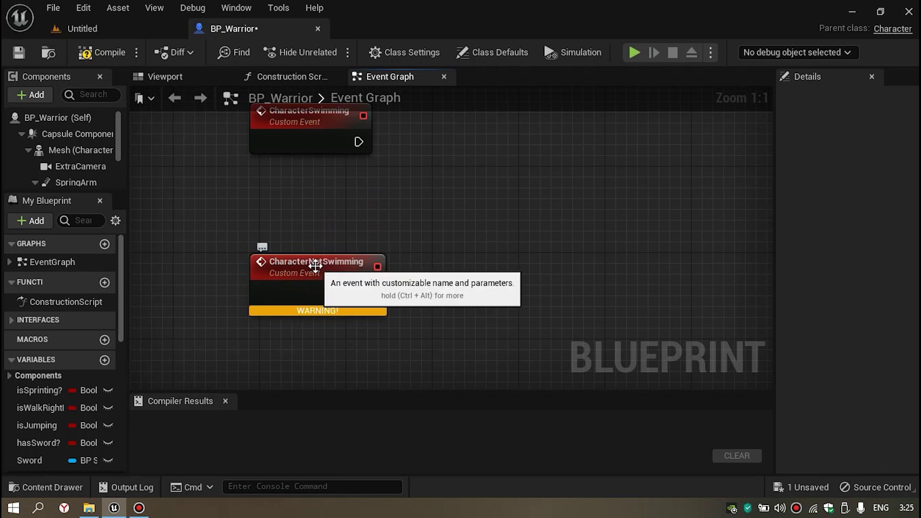
scroll(381, 251, "down", 1)
scroll(380, 243, "down", 2)
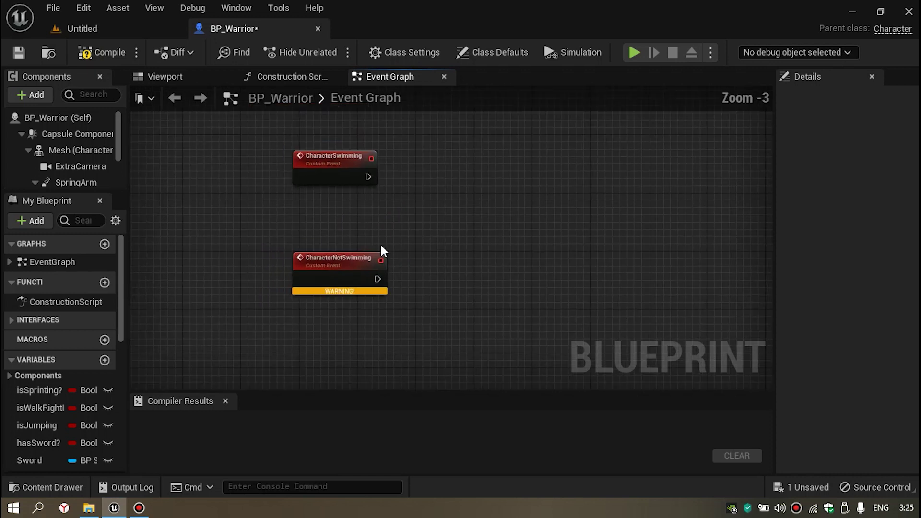
Step: Select the CharacterNotSwimming node and compile BP_Warrior with F7
left_click(342, 275)
right_click_drag(358, 237, 337, 292)
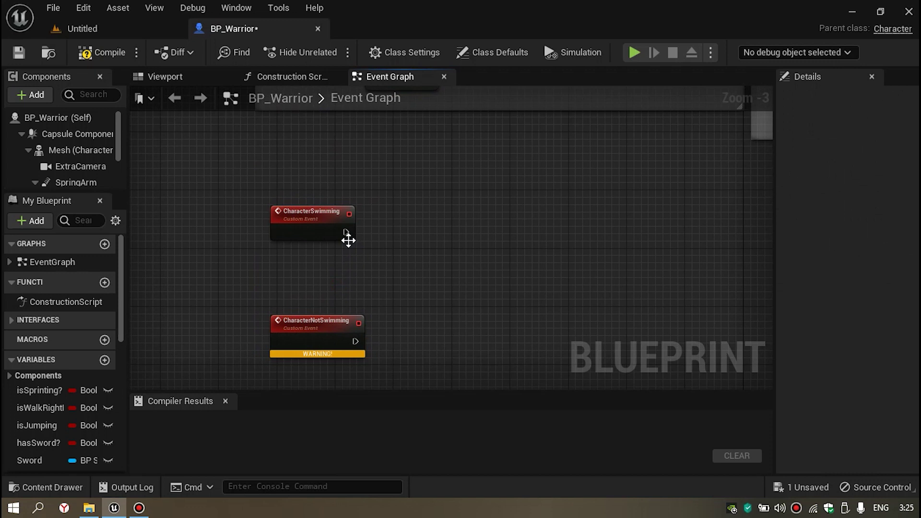
left_click(318, 255)
left_click(327, 319)
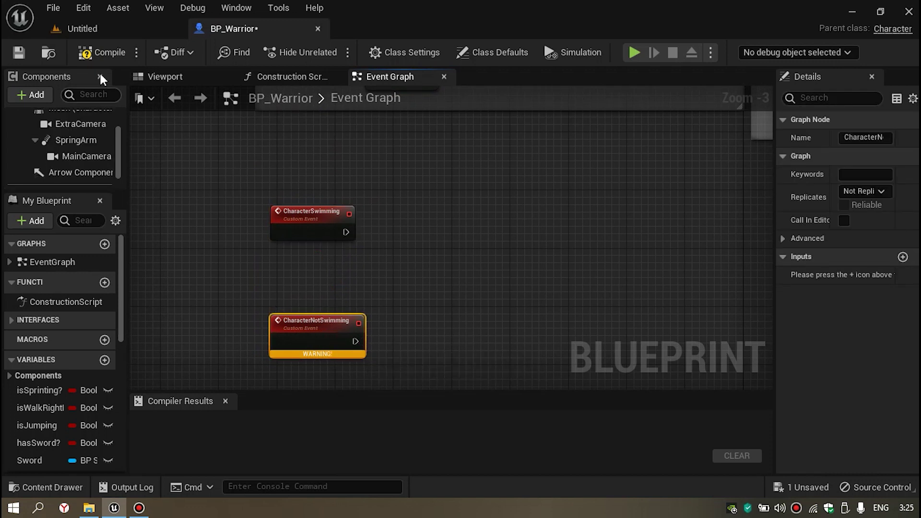
key("F7")
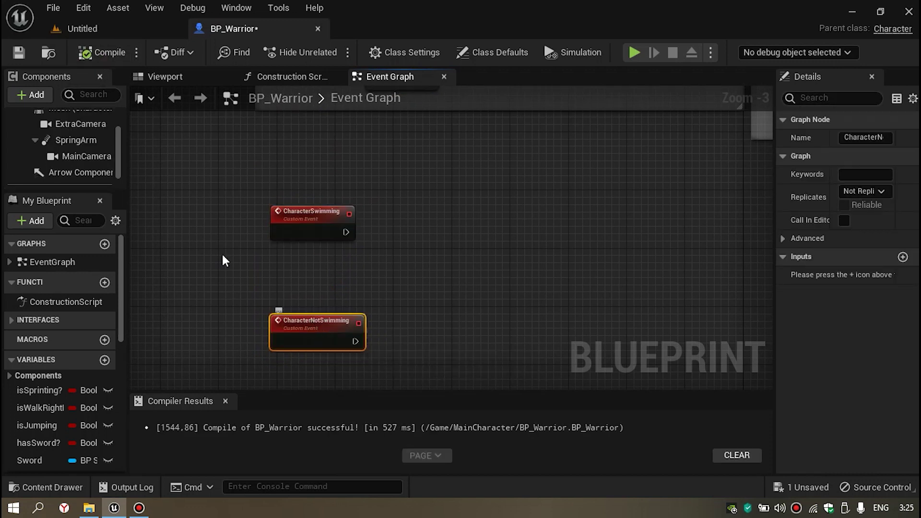
Step: Place Character Movement in the graph and add a Get Physics Volume node from it
left_click_drag(127, 174, 207, 175)
scroll(95, 161, "down", 1)
mouse_move(99, 183)
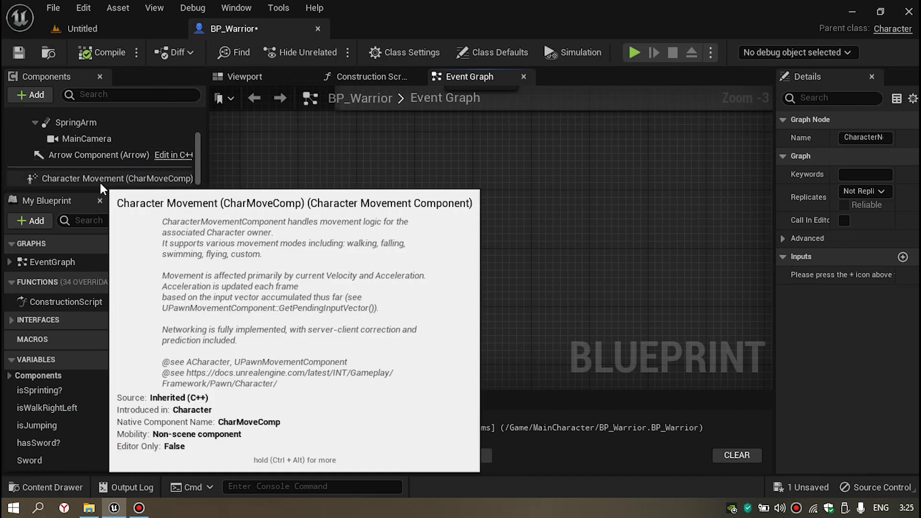
mouse_move(99, 180)
left_mouse_down()
mouse_move(370, 271)
mouse_move(363, 265)
left_mouse_up()
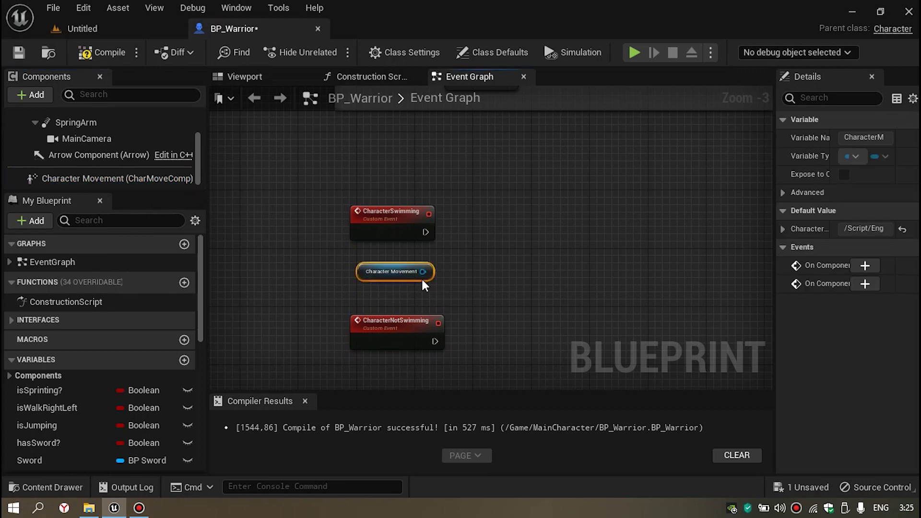
left_click_drag(422, 271, 524, 263)
type("Get Physi")
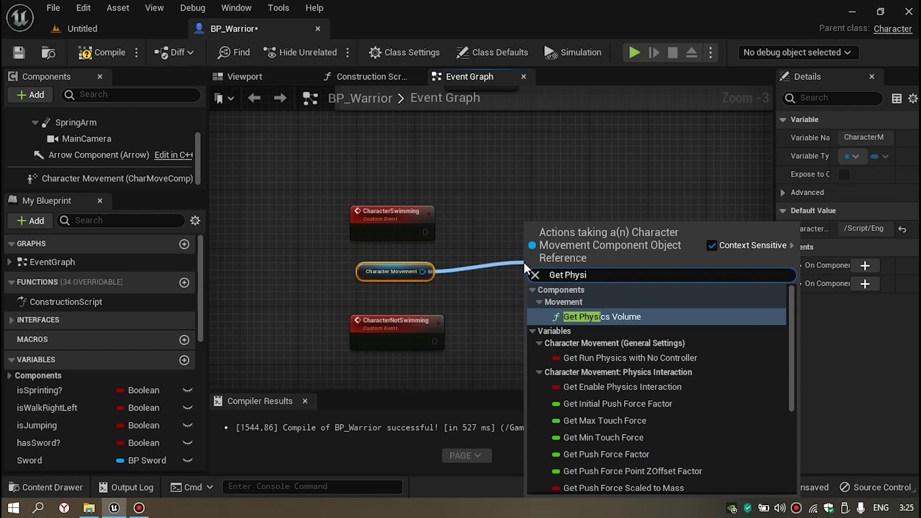
key("Escape")
left_click_drag(548, 257, 530, 248)
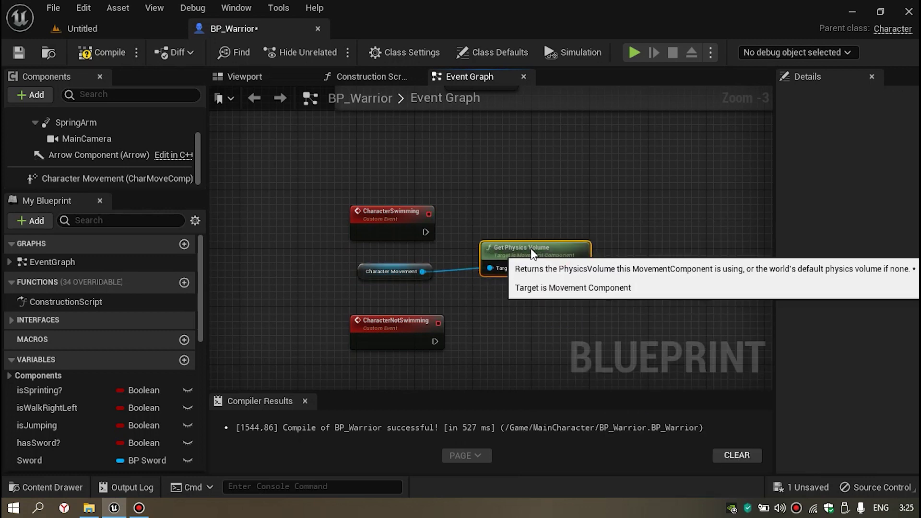
scroll(537, 274, "up", 3)
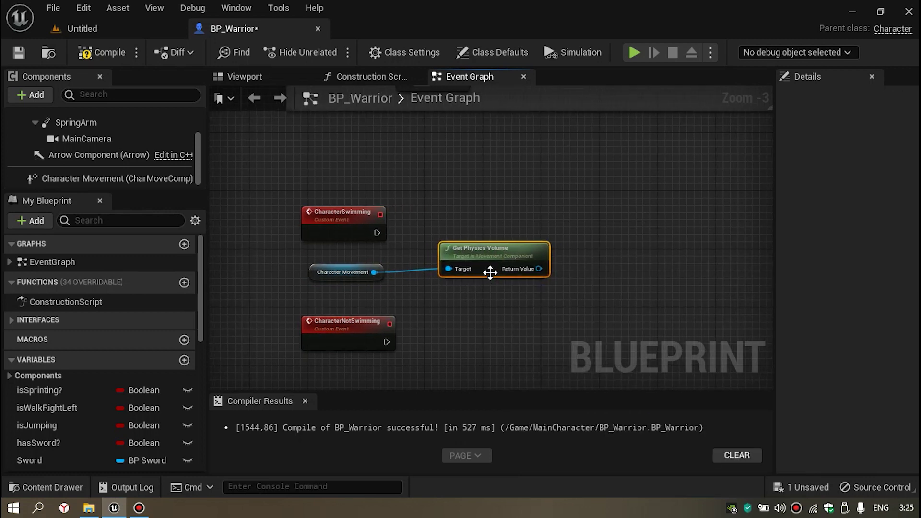
left_click(276, 270)
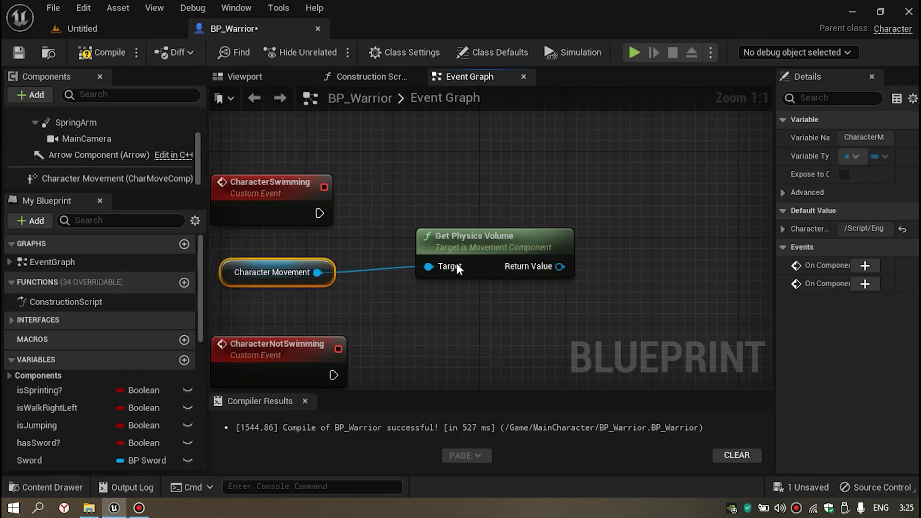
Step: Add a SET Water Volume node from the physics volume and run it from CharacterSwimming
left_click_drag(560, 266, 644, 206)
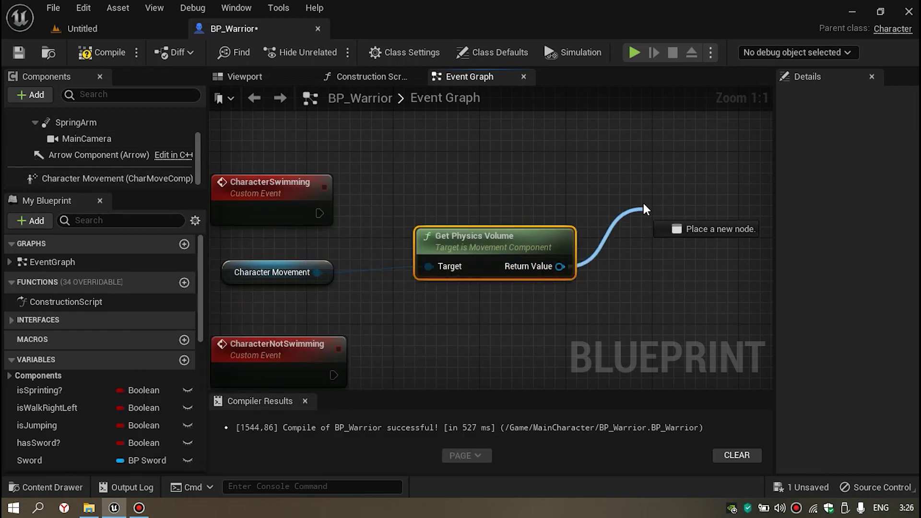
type("Water")
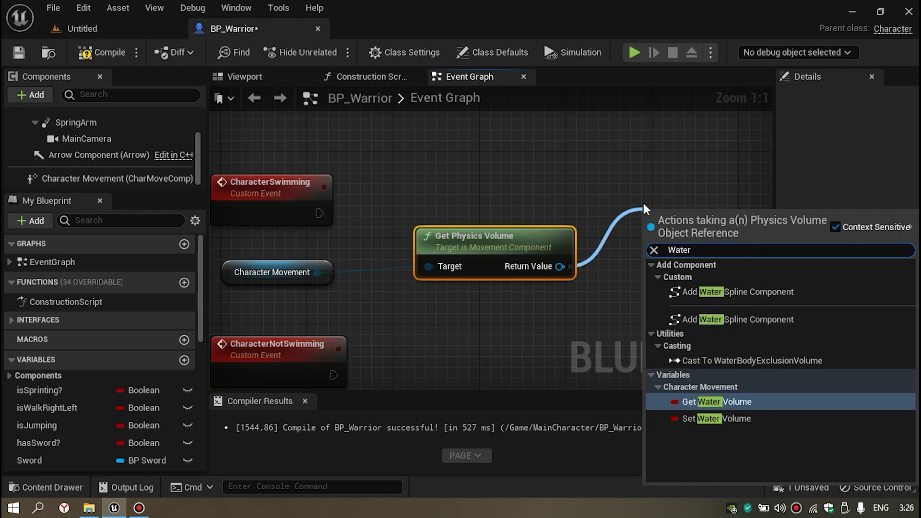
key("Down")
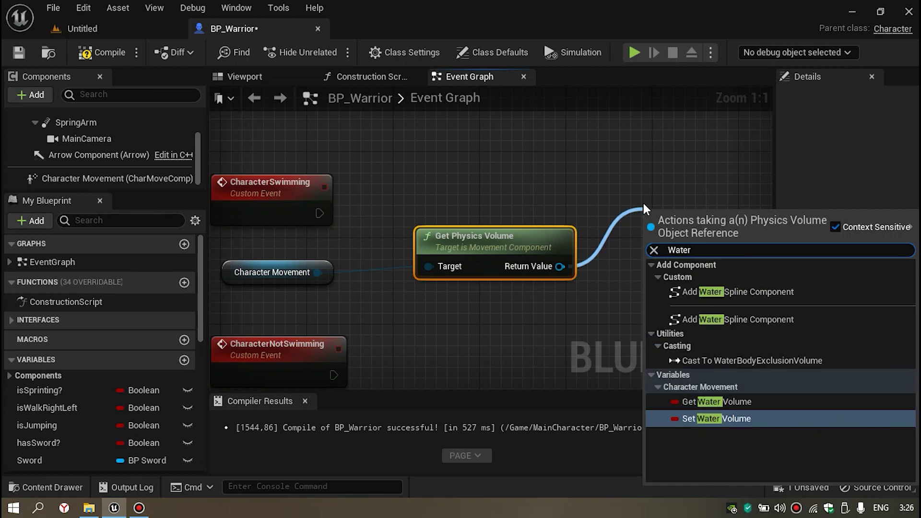
key("Return")
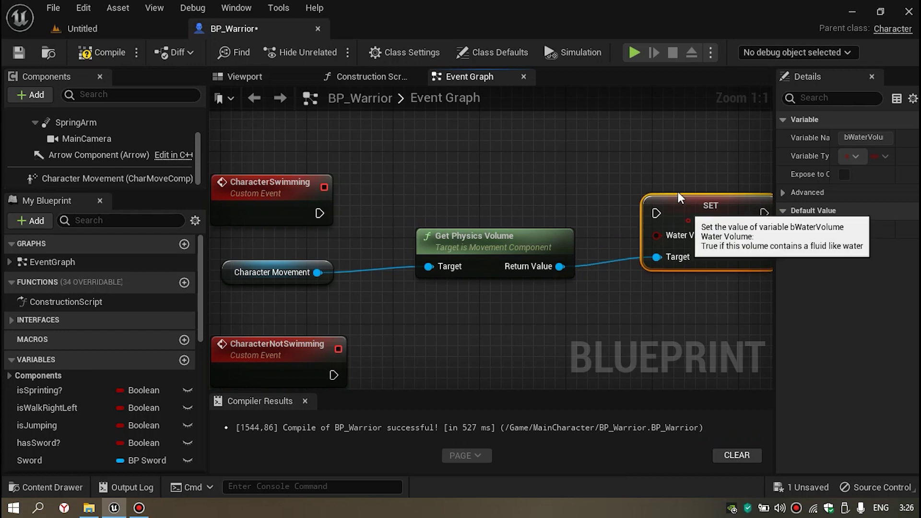
left_click_drag(320, 213, 649, 191)
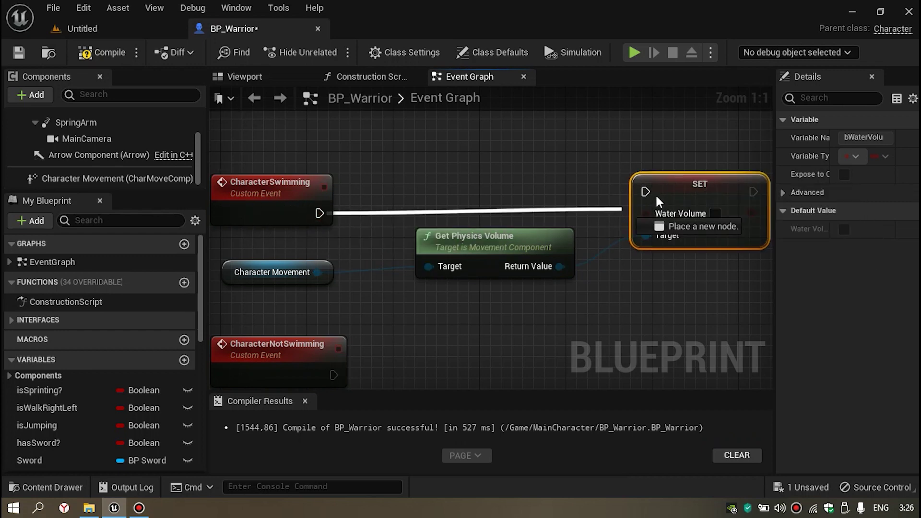
left_click(305, 188)
Step: Duplicate the Get Physics Volume and SET Water Volume nodes below the originals
mouse_move(693, 286)
right_mouse_down()
mouse_move(531, 300)
mouse_move(686, 278)
right_mouse_up()
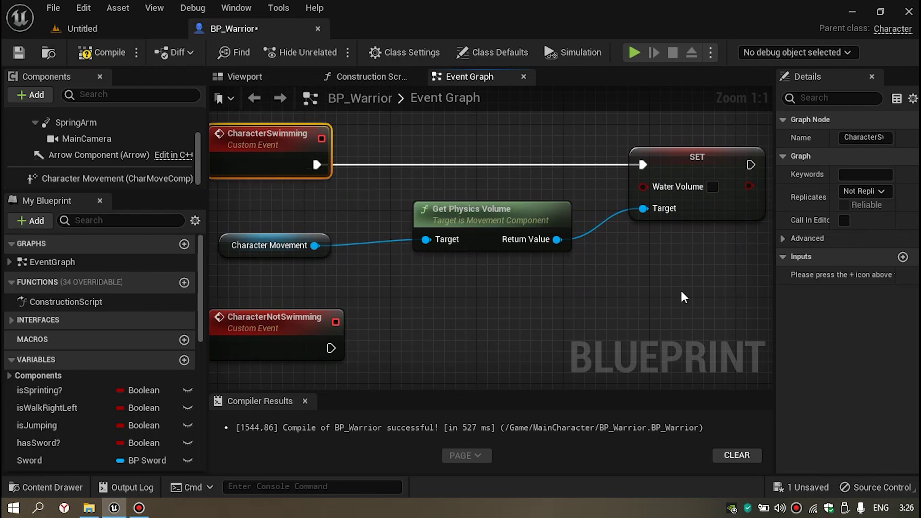
scroll(687, 288, "down", 1)
left_click_drag(700, 290, 509, 200)
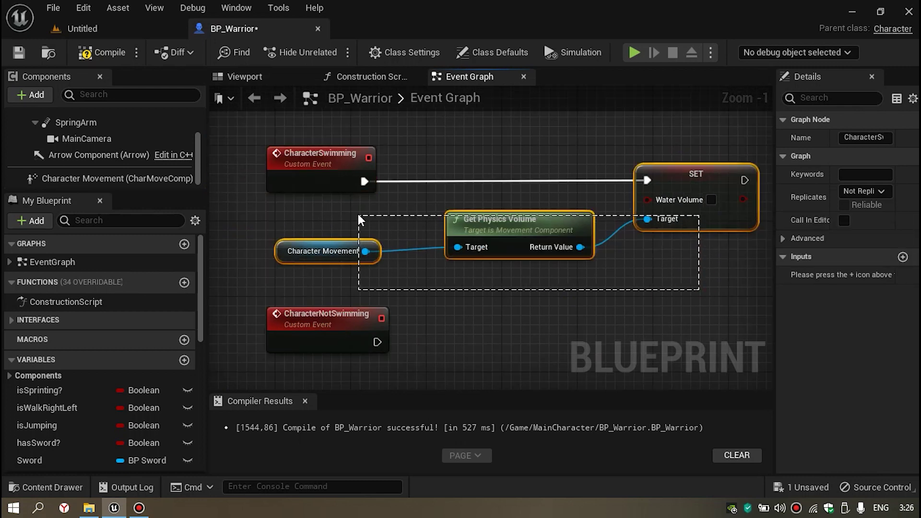
right_click_drag(568, 299, 480, 277)
left_click(483, 283)
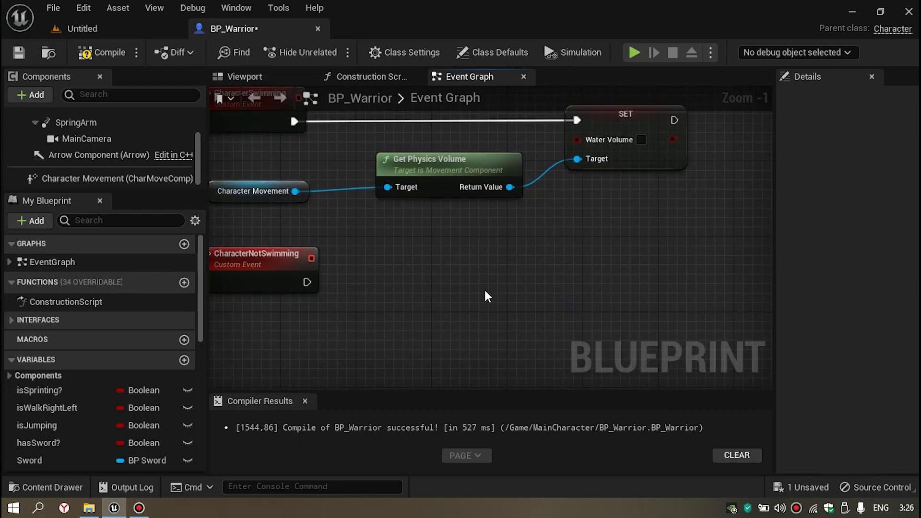
key("ctrl+v")
left_click_drag(600, 273, 596, 267)
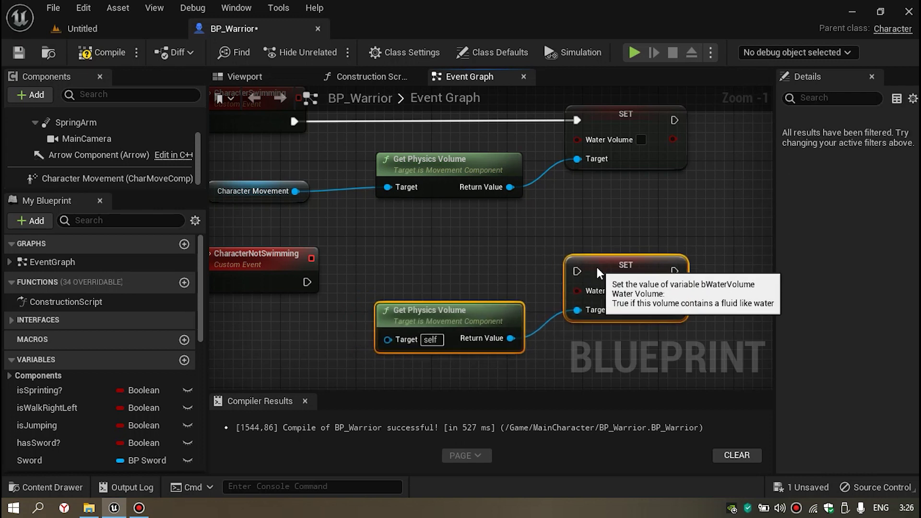
left_click(331, 290)
Step: Wire the copies to CharacterNotSwimming and Character Movement, then add a new Boolean variable
left_click_drag(307, 282, 577, 271)
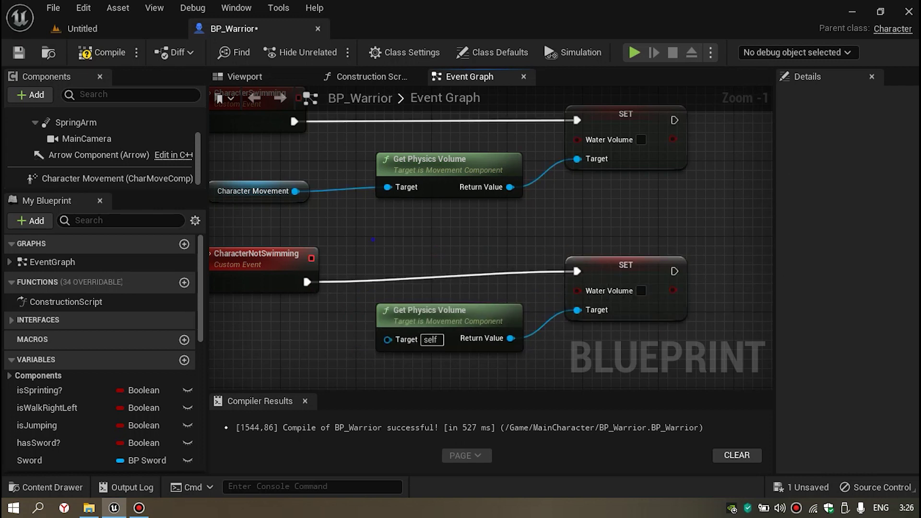
right_click_drag(528, 278, 590, 266)
mouse_move(359, 180)
left_mouse_down()
mouse_move(450, 250)
mouse_move(463, 321)
left_mouse_up()
mouse_move(519, 231)
right_mouse_down()
mouse_move(427, 306)
mouse_move(272, 280)
right_mouse_up()
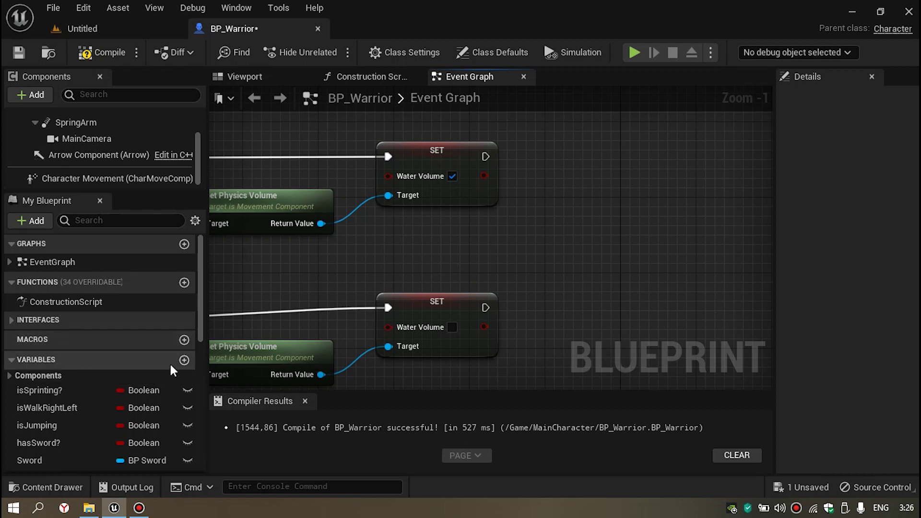
left_click(184, 361)
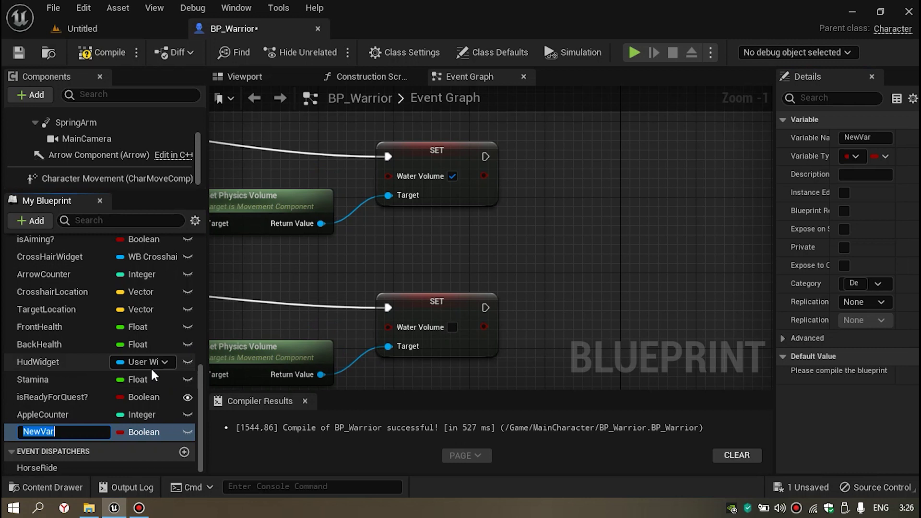
Step: Name the variable isCharacterSwimming? and set it true after CharacterSwimming's Water Volume SET
type("isCharacterSwimming?")
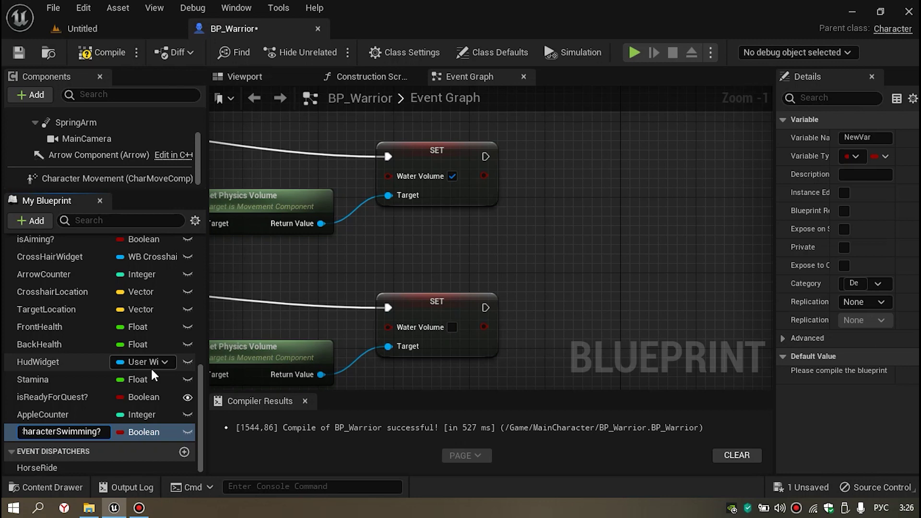
key("Return")
left_click_drag(104, 429, 543, 166)
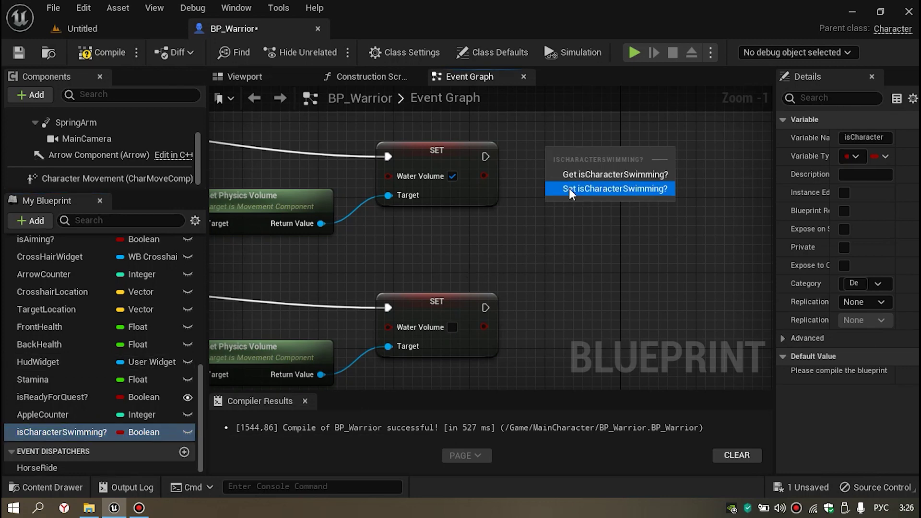
left_click(568, 188)
left_click_drag(485, 156, 558, 157)
left_click(575, 185)
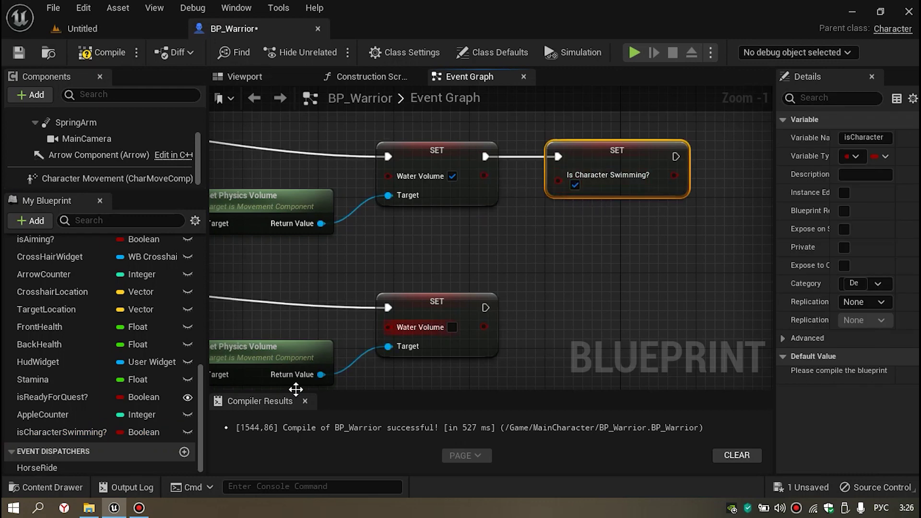
Step: Add a second isCharacterSwimming? setter, left false, after the lower Water Volume SET
left_click(57, 436)
left_click_drag(144, 431, 575, 312)
left_click(590, 333)
left_click_drag(485, 308, 576, 307)
scroll(582, 309, "down", 1)
right_click_drag(416, 271, 607, 253)
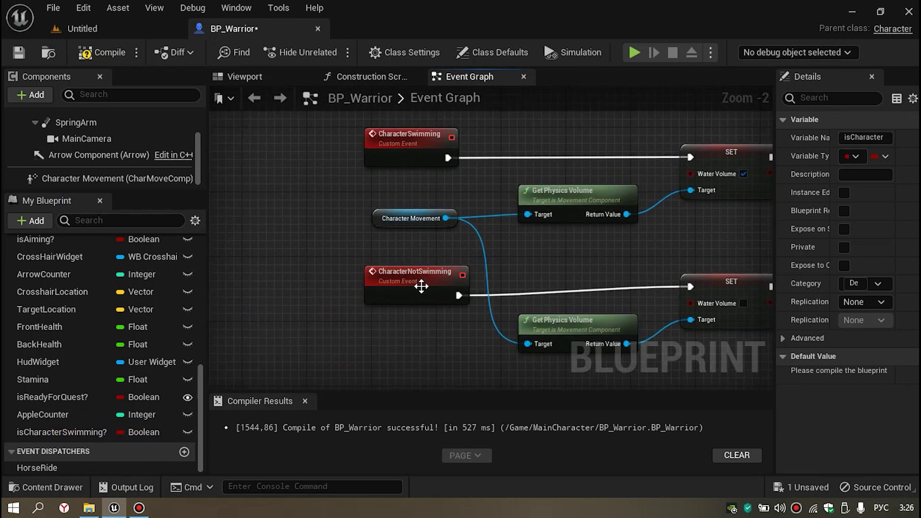
Step: Review both event chains by selecting their event, Get Physics Volume and SET nodes
left_click(422, 293)
right_click_drag(456, 294, 412, 274)
left_click(411, 275)
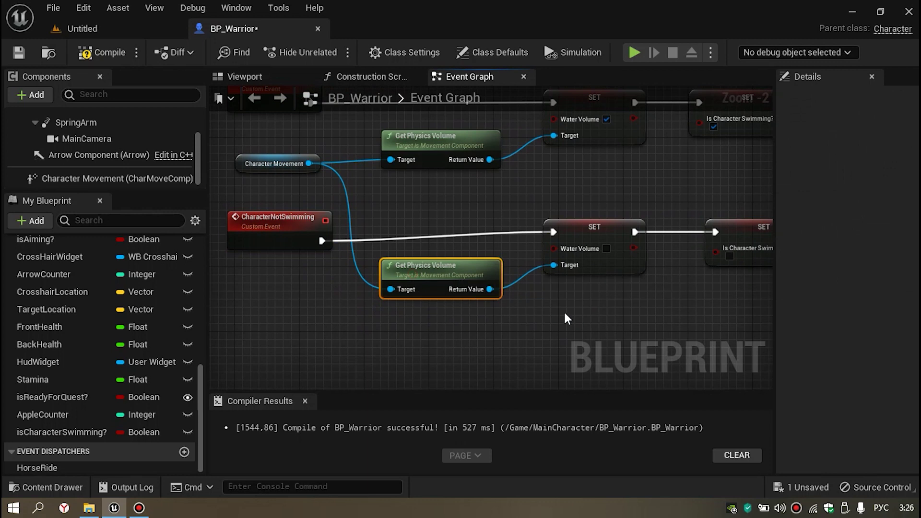
right_click_drag(563, 310, 489, 241)
mouse_move(614, 252)
right_mouse_down()
mouse_move(569, 312)
mouse_move(638, 354)
right_mouse_up()
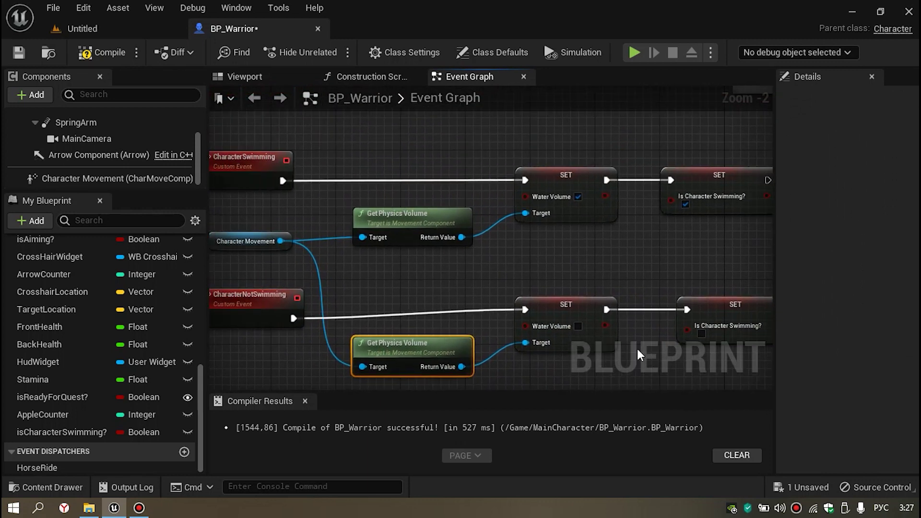
right_click_drag(594, 274, 523, 262)
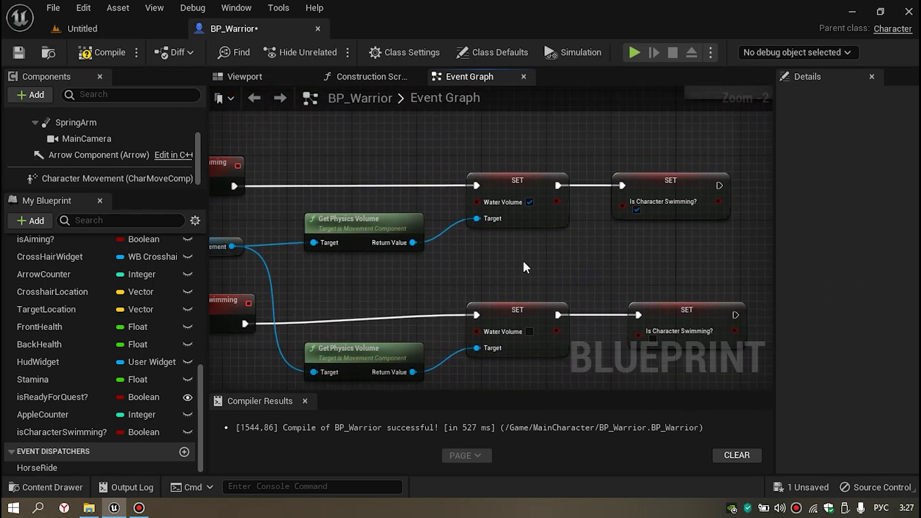
left_click(513, 185)
left_click(676, 183)
left_click(494, 258)
Step: Select the Character Movement component and scroll its Details to the swimming settings
left_click(135, 179)
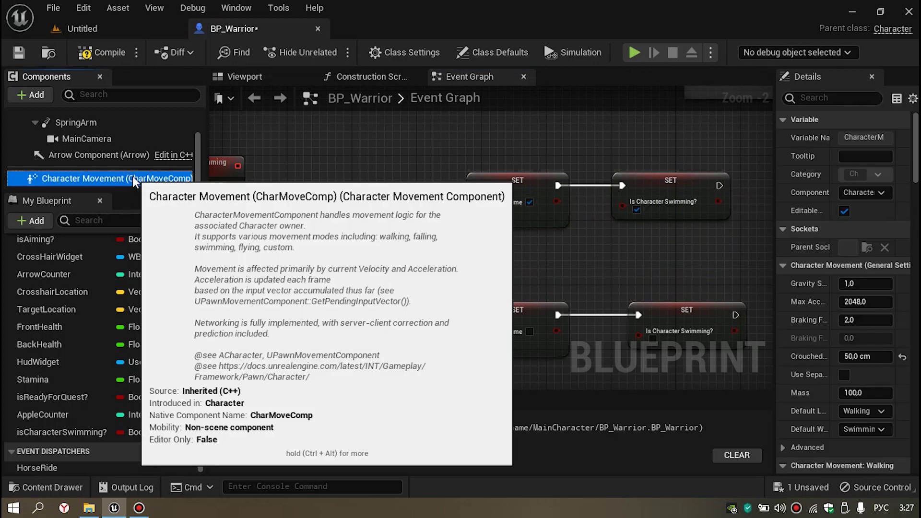
left_click_drag(776, 209, 670, 209)
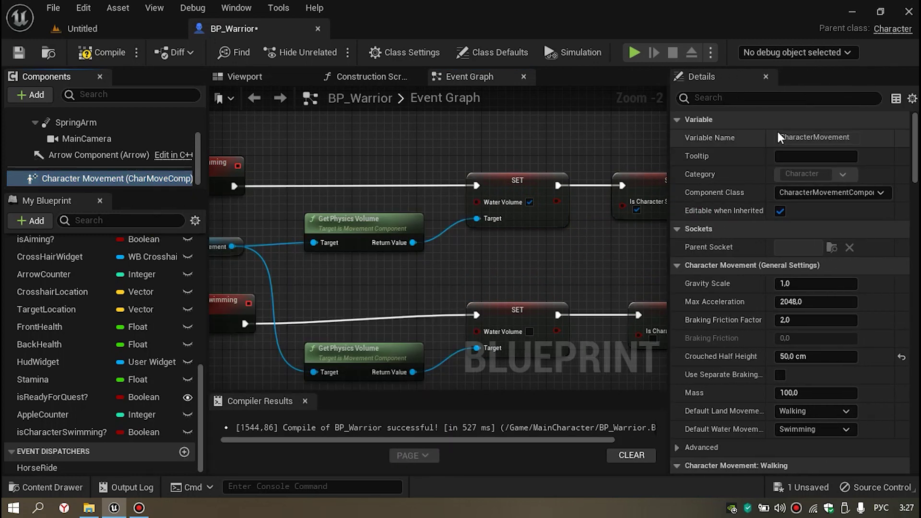
scroll(721, 269, "down", 1)
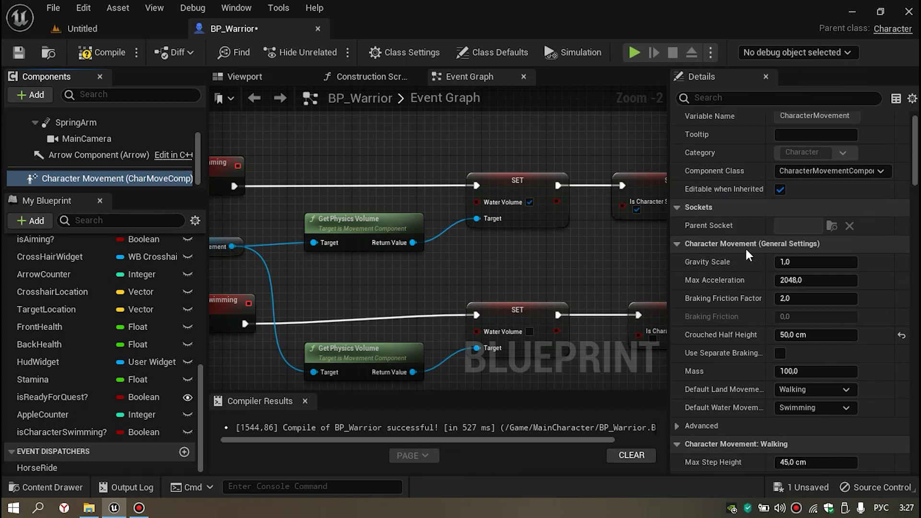
scroll(748, 259, "down", 1)
scroll(755, 302, "down", 2)
scroll(739, 276, "down", 2)
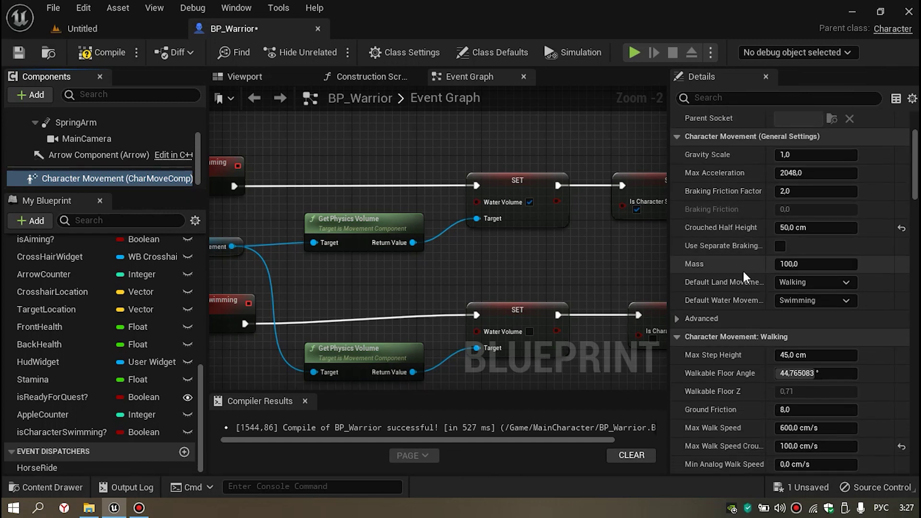
scroll(743, 272, "down", 3)
left_click_drag(915, 184, 915, 283)
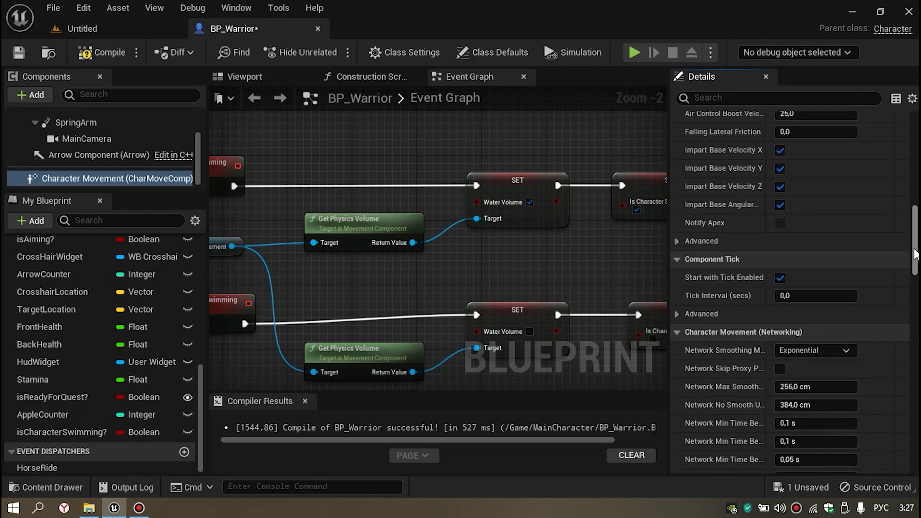
scroll(710, 300, "down", 3)
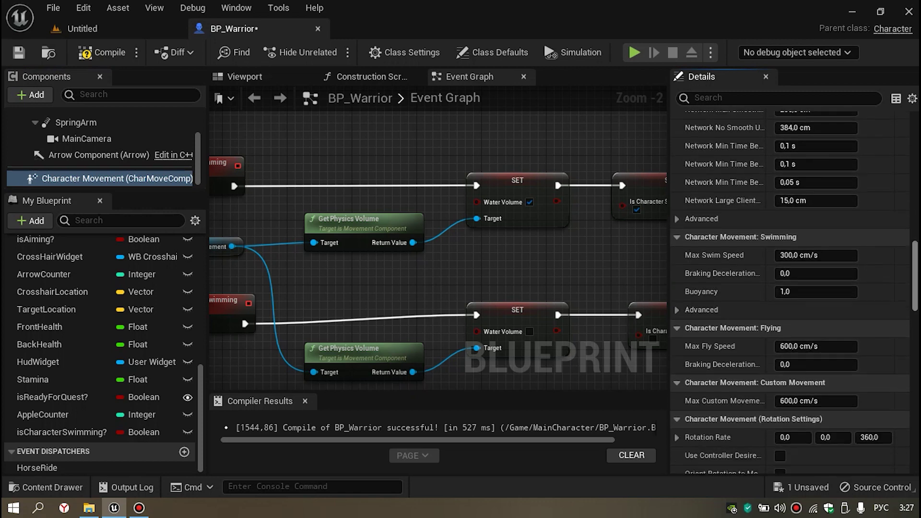
Step: Expand the advanced swimming settings, showing Out of Water Z at 420 cm/s
left_click(677, 310)
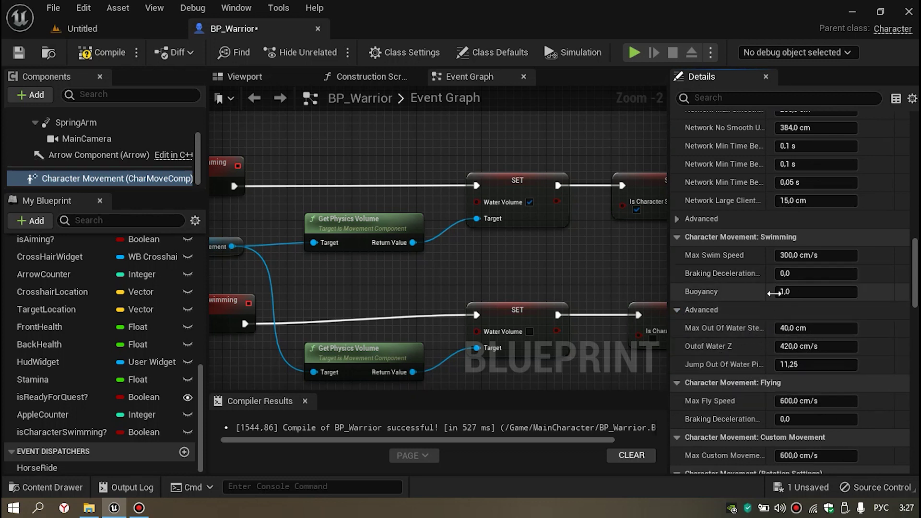
scroll(756, 364, "down", 2)
scroll(748, 384, "down", 2)
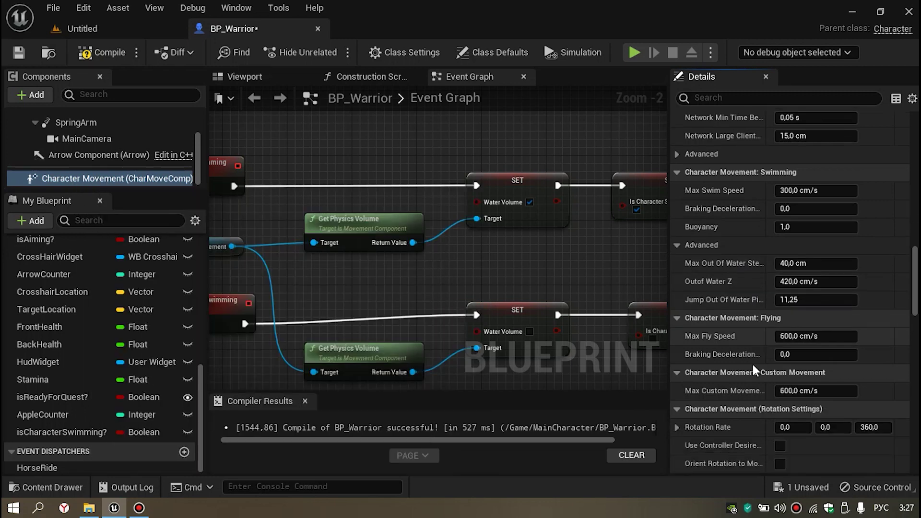
scroll(721, 387, "down", 1)
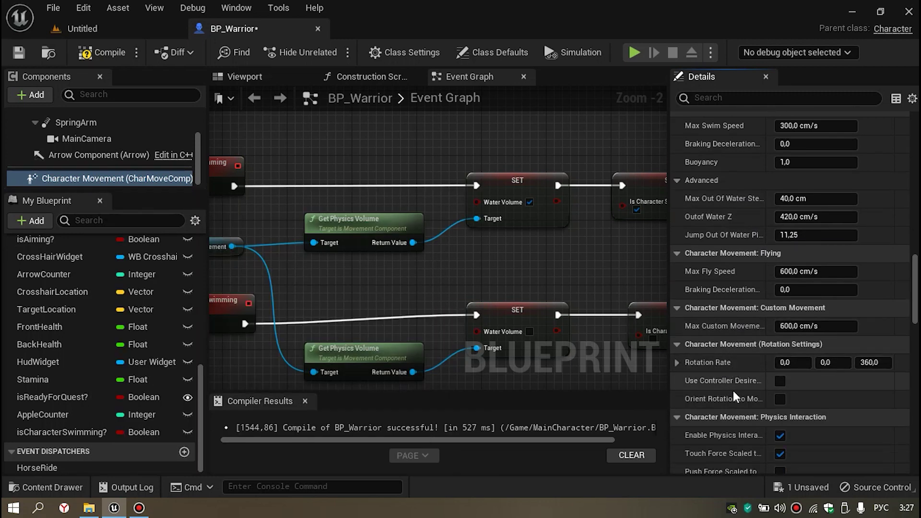
scroll(732, 391, "down", 1)
left_click_drag(915, 315, 915, 291)
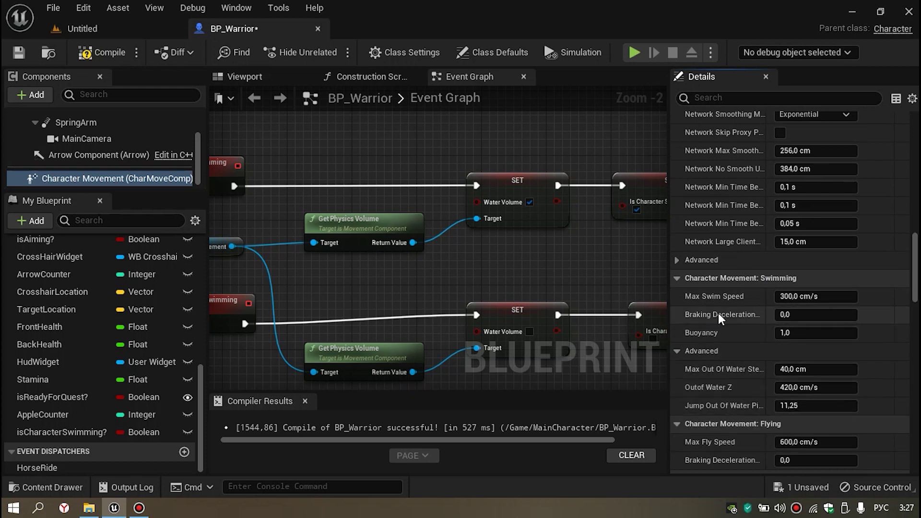
left_click(503, 218)
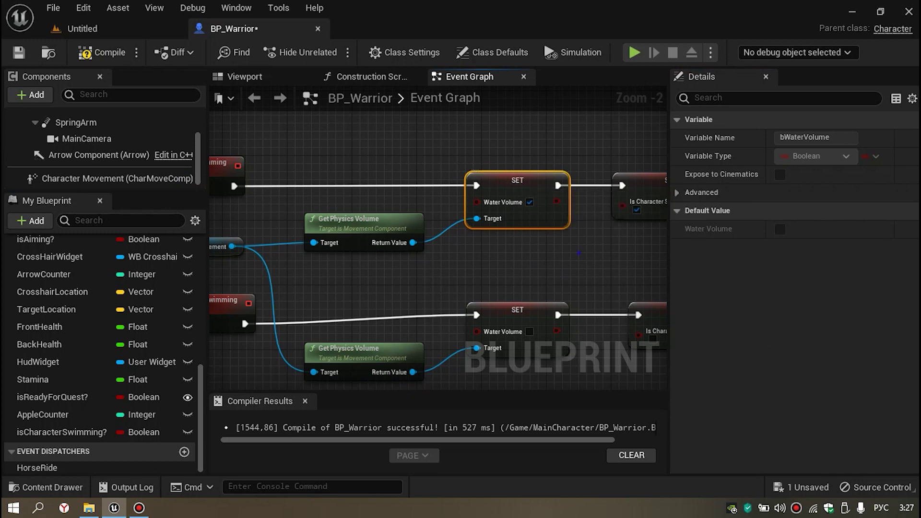
Step: Review the Is Character Swimming setter and the CharacterSwimming event in the graph
right_click_drag(668, 183, 601, 187)
left_click(601, 188)
left_click(531, 243)
mouse_move(530, 244)
right_mouse_down()
mouse_move(490, 242)
mouse_move(458, 224)
mouse_move(533, 260)
right_mouse_up()
left_click(325, 172)
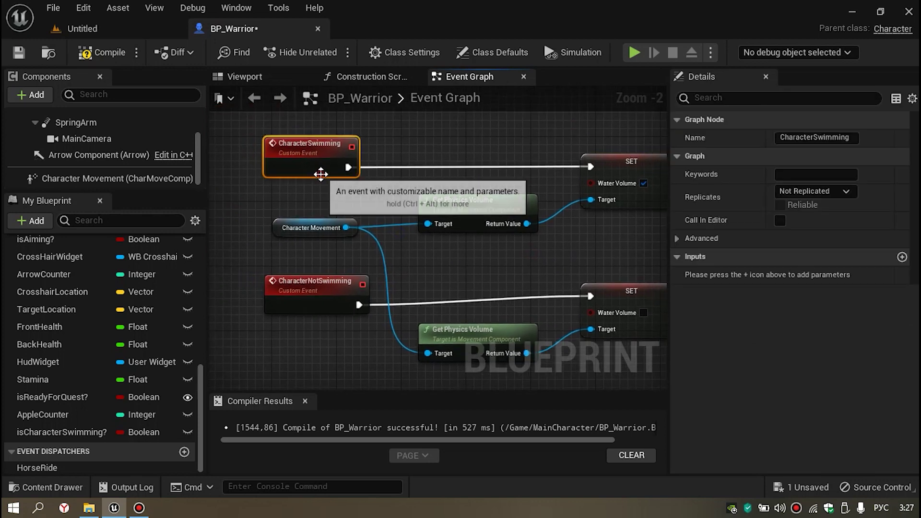
left_click(356, 188)
mouse_move(352, 179)
right_mouse_down()
mouse_move(365, 204)
mouse_move(302, 217)
right_mouse_up()
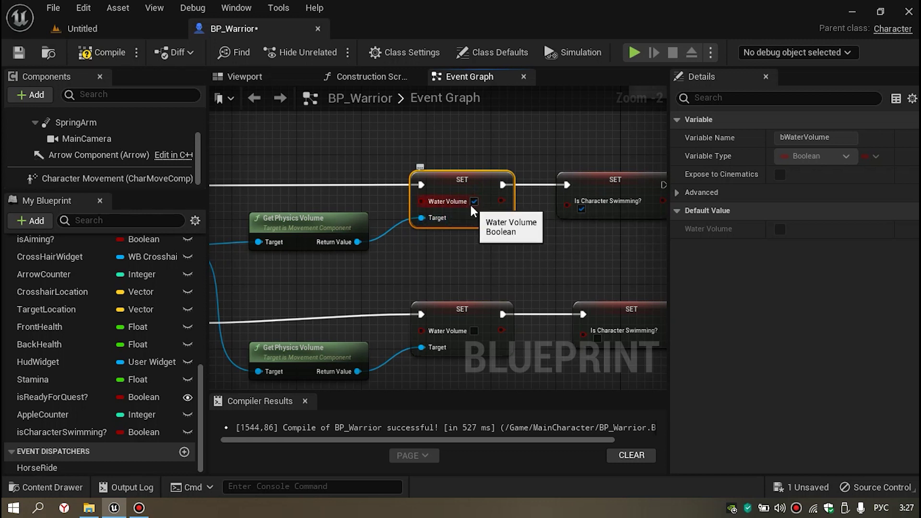
Step: Save and recompile BP_Warrior, then return to the Untitled level
right_click_drag(394, 205, 427, 197)
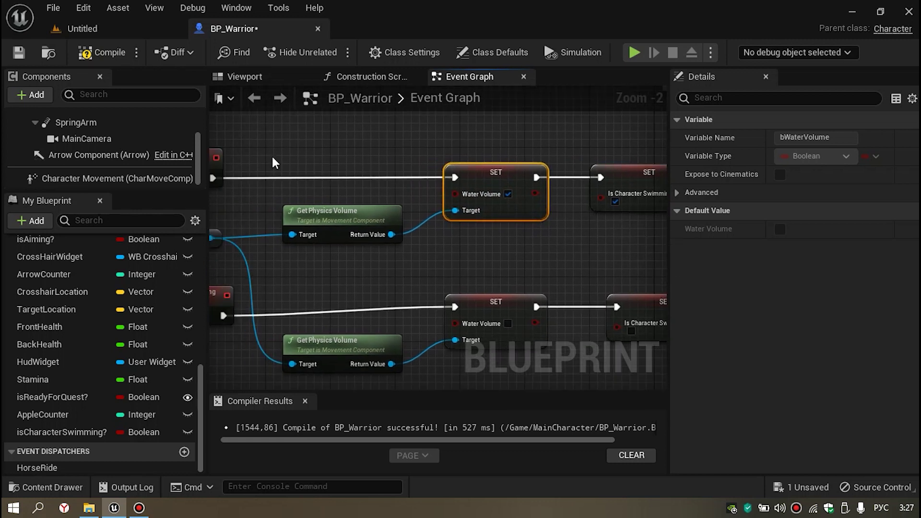
left_click(18, 58)
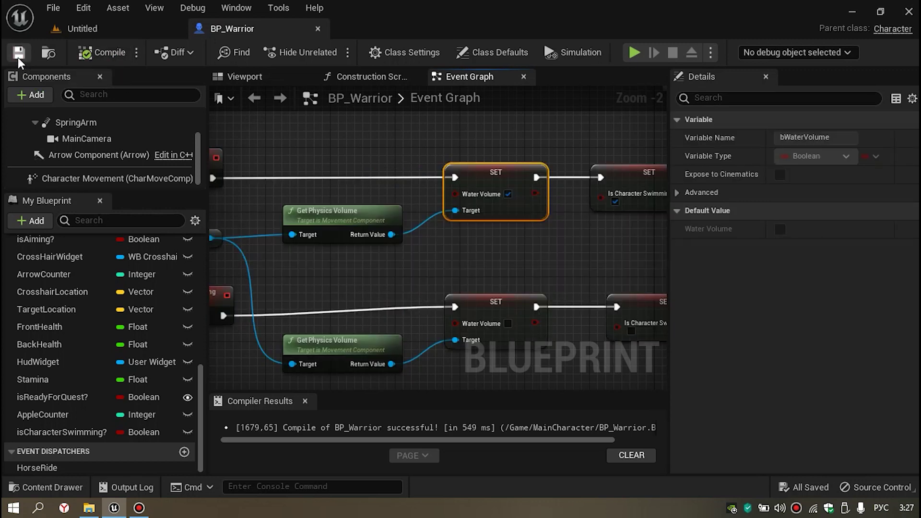
left_click(117, 23)
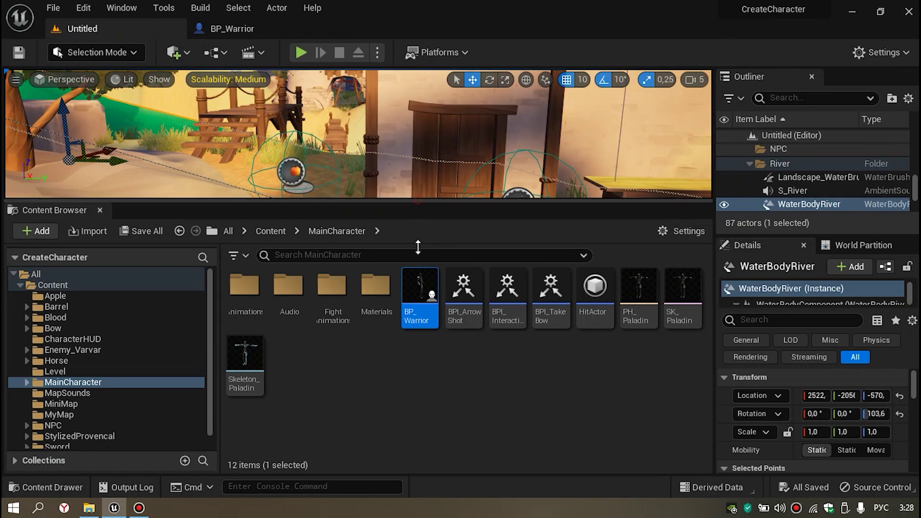
Step: Select WaterBodyRiver in the River folder and focus the view on it
left_click_drag(414, 202, 408, 271)
key("f")
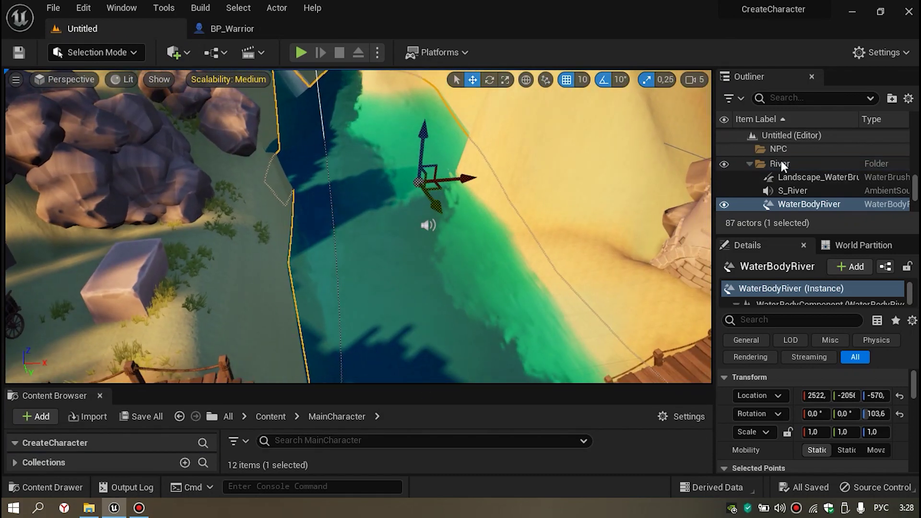
left_click(781, 163)
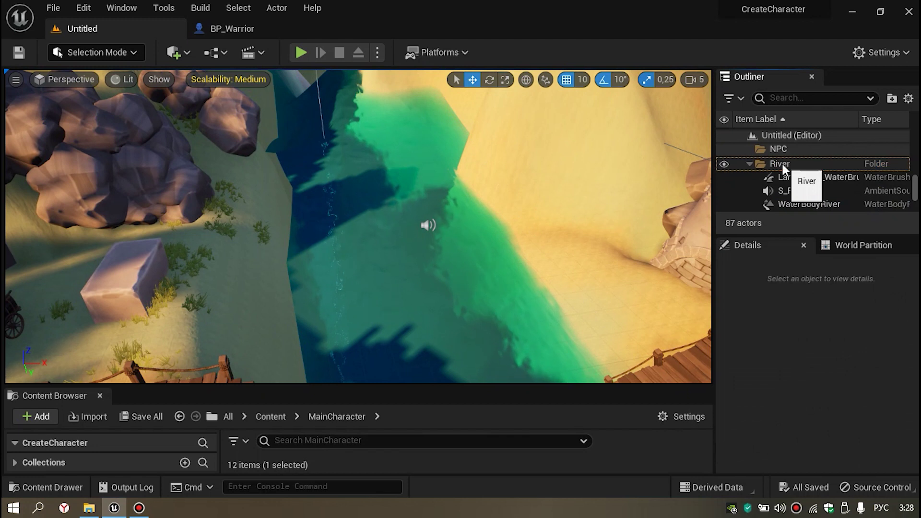
scroll(820, 190, "down", 1)
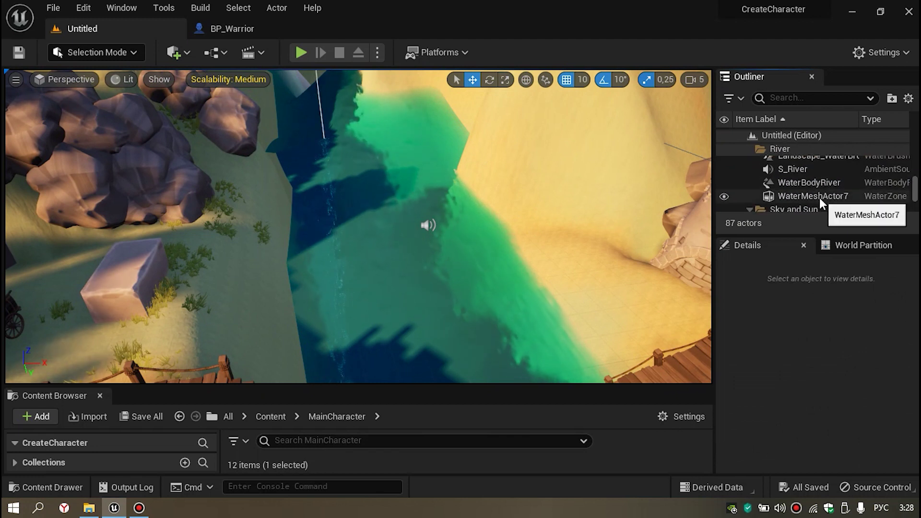
left_click(816, 184)
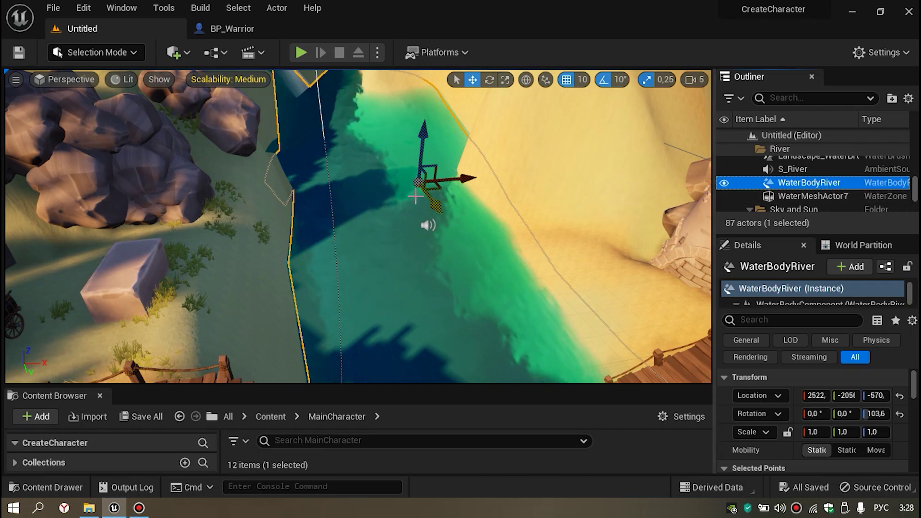
right_click_drag(393, 206, 393, 206)
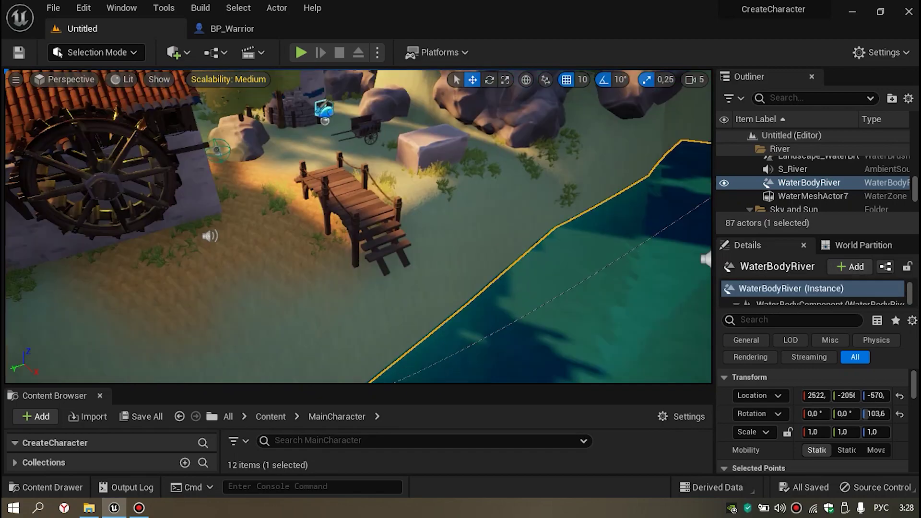
right_click_drag(292, 193, 292, 193)
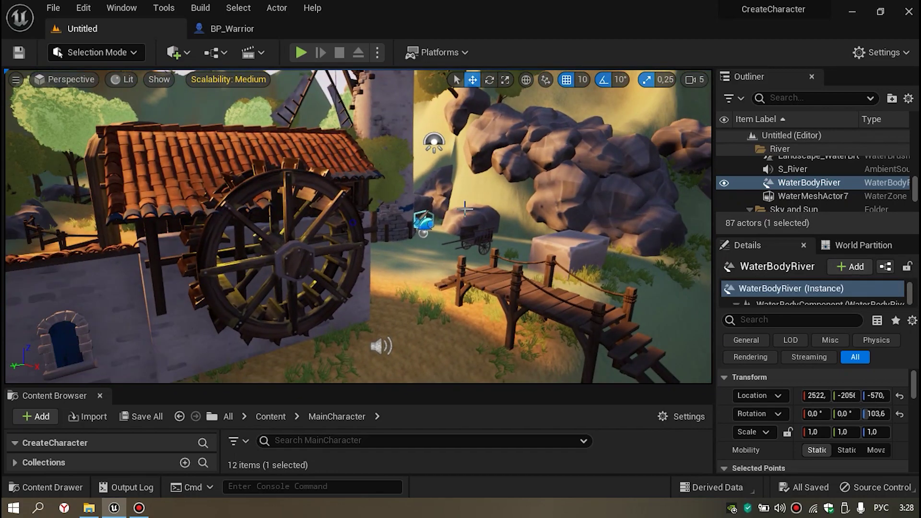
double_click(800, 186)
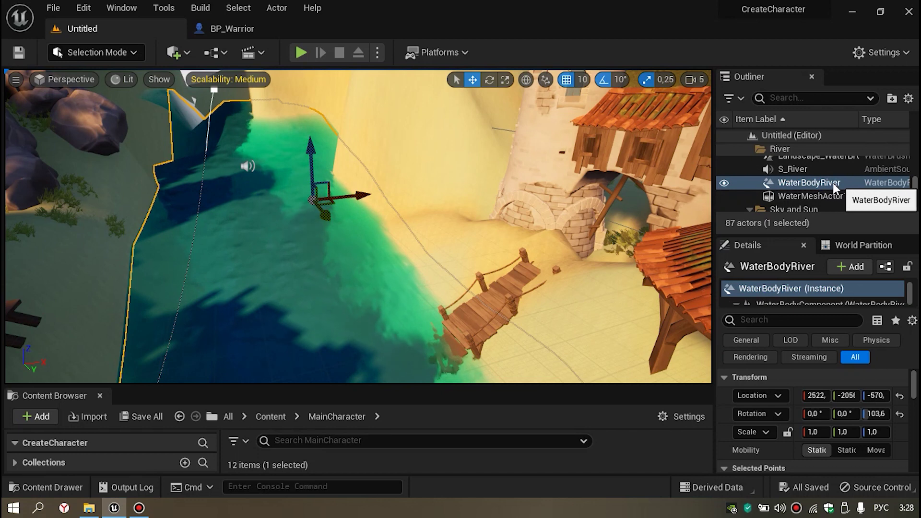
Step: Create WaterBodyRiver_Blueprint from the river actor, saved in the Level folder
left_click(885, 266)
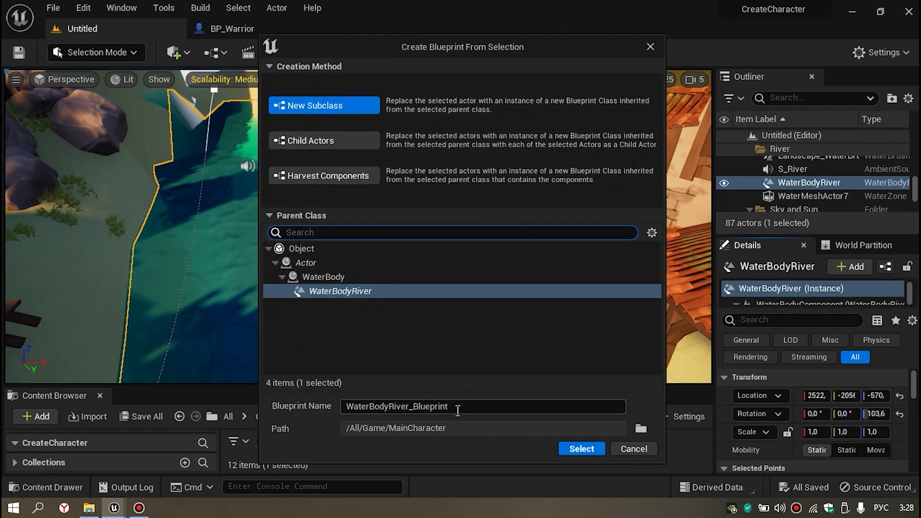
left_click(641, 428)
left_click(407, 259)
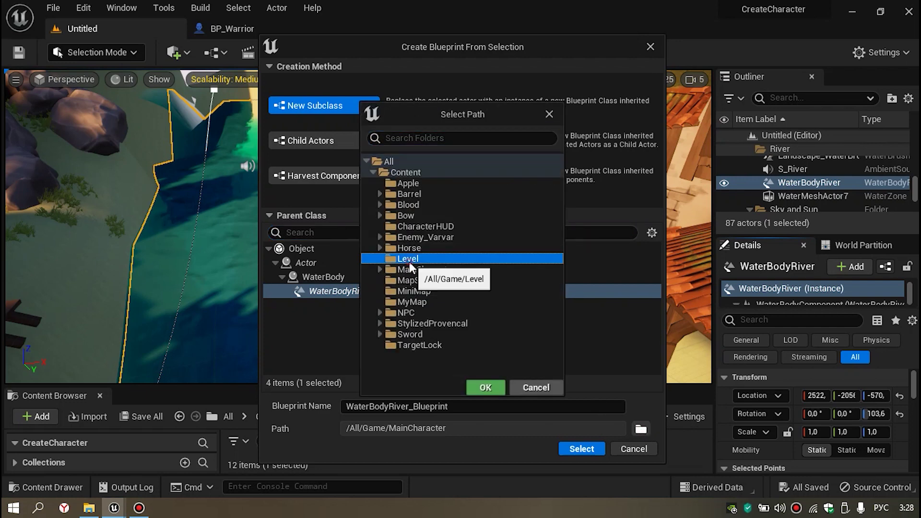
left_click(485, 387)
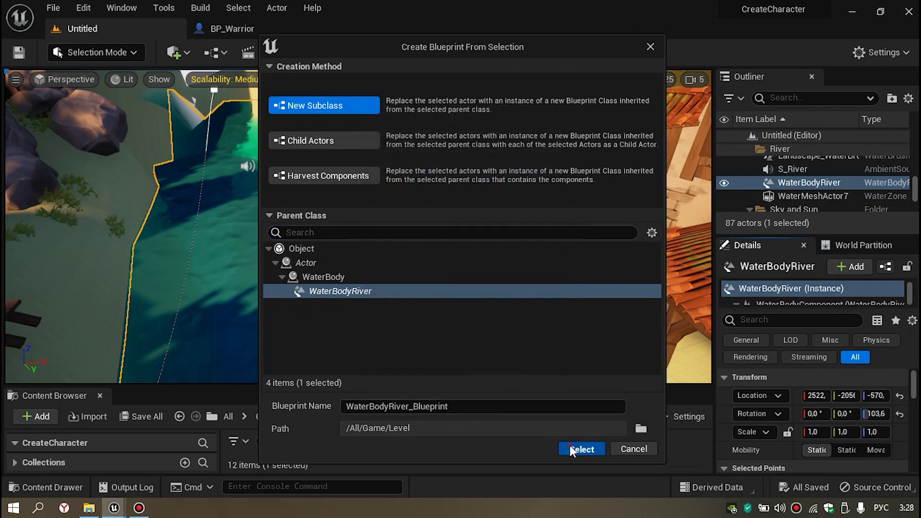
left_click(571, 448)
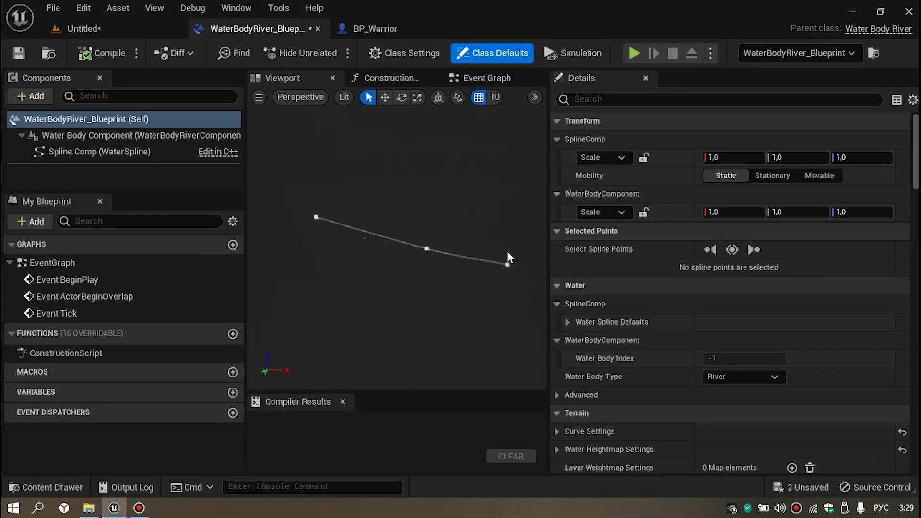
Step: Delete the default Event Tick and Event BeginPlay nodes from the river Blueprint's Event Graph
left_click(482, 77)
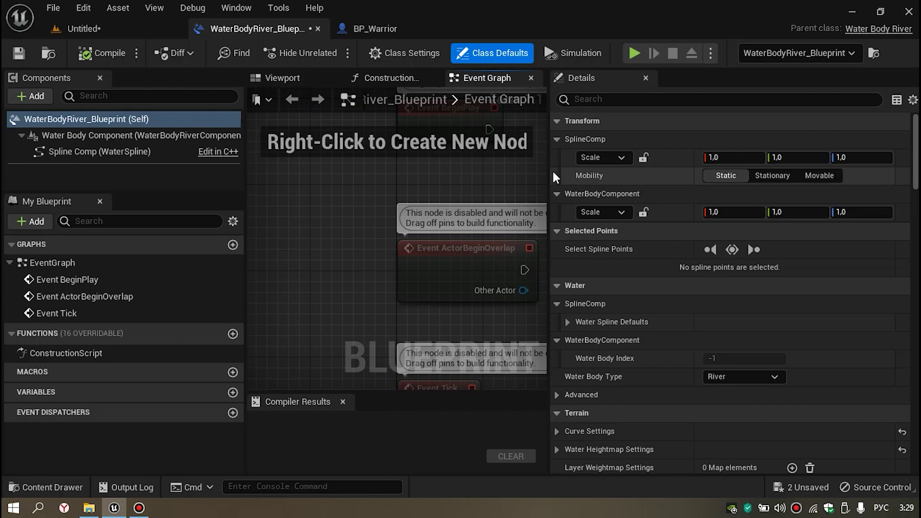
left_click_drag(550, 180, 817, 182)
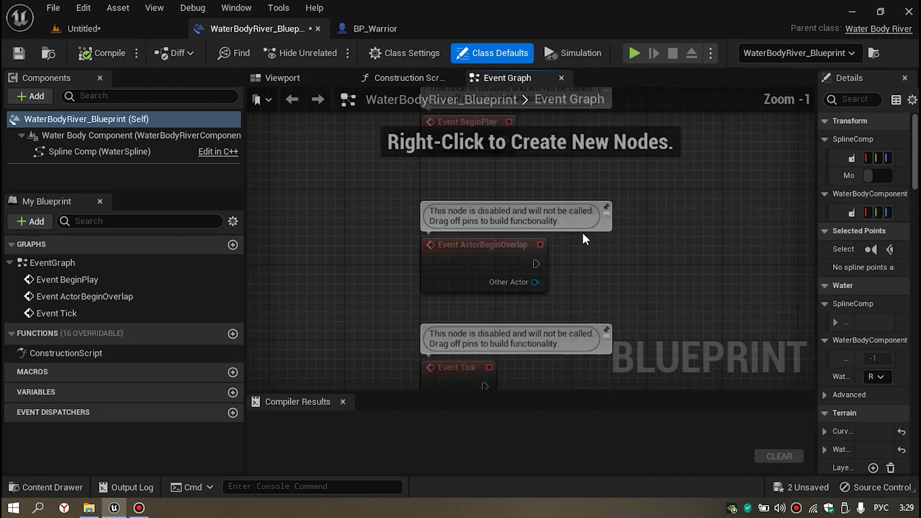
scroll(588, 248, "down", 1)
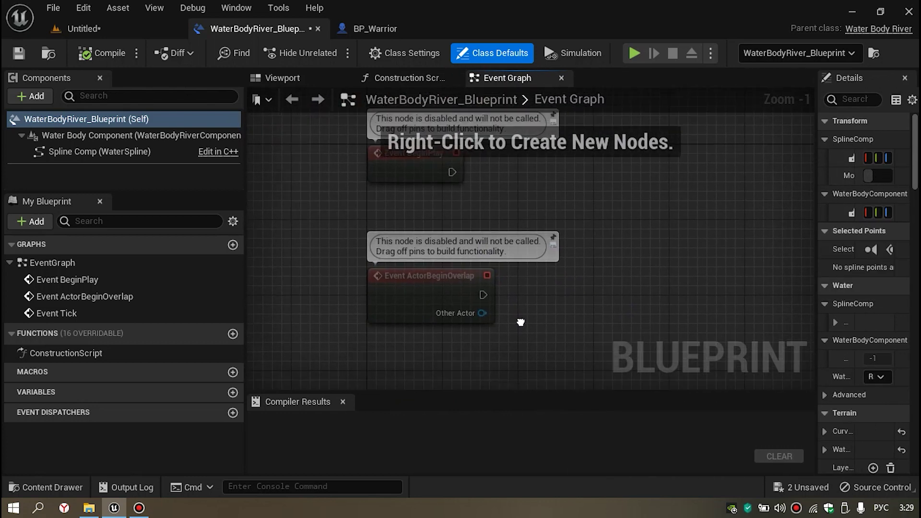
right_click_drag(588, 247, 436, 265)
left_click_drag(318, 329, 393, 383)
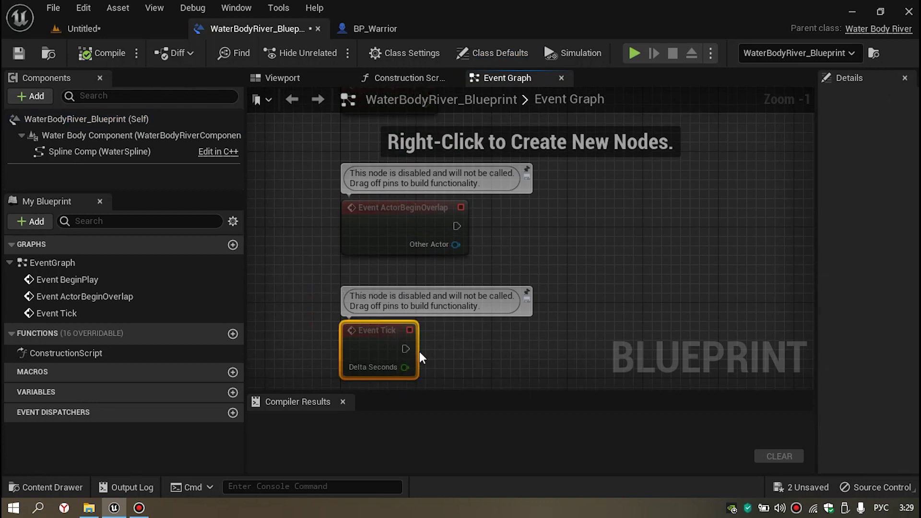
key("Delete")
left_click(354, 164)
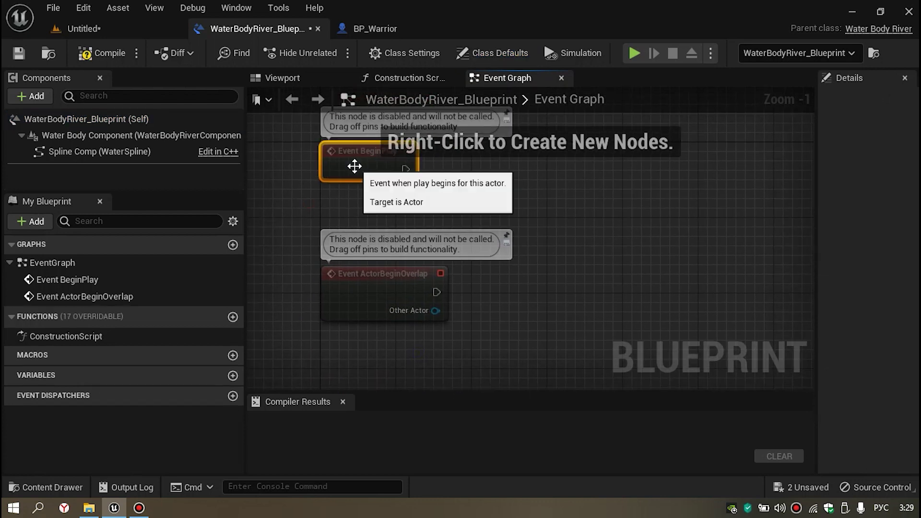
key("Delete")
Step: Add a Cast To BP_Warrior node from Event ActorBeginOverlap's Other Actor pin
left_click(359, 276)
right_click_drag(476, 284, 439, 281)
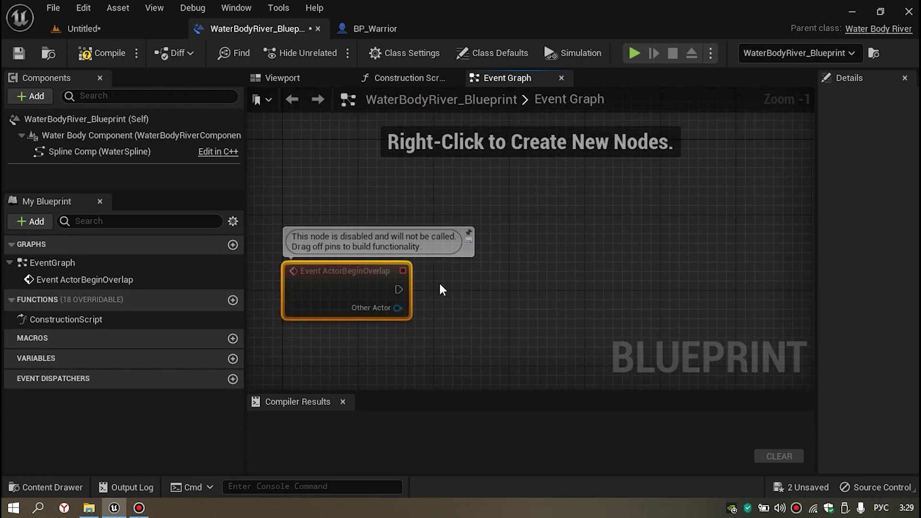
left_click_drag(397, 309, 517, 307)
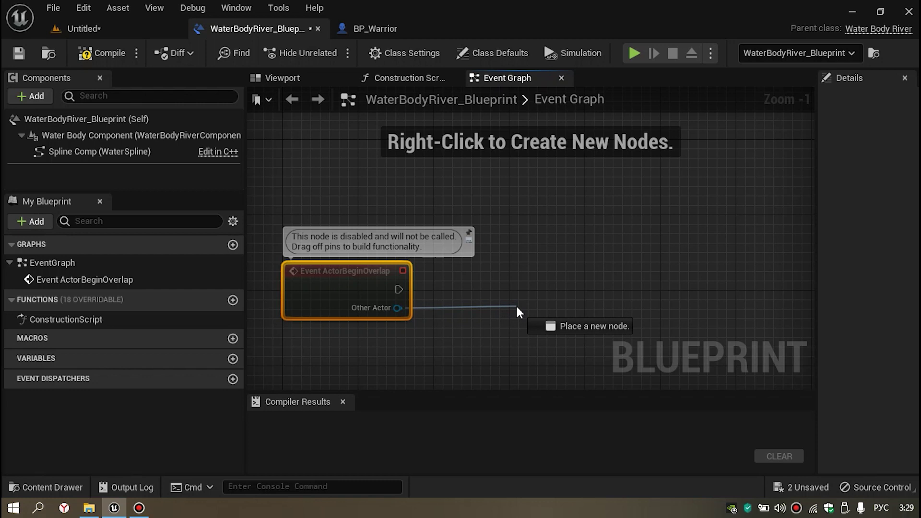
left_click_drag(516, 308, 519, 307)
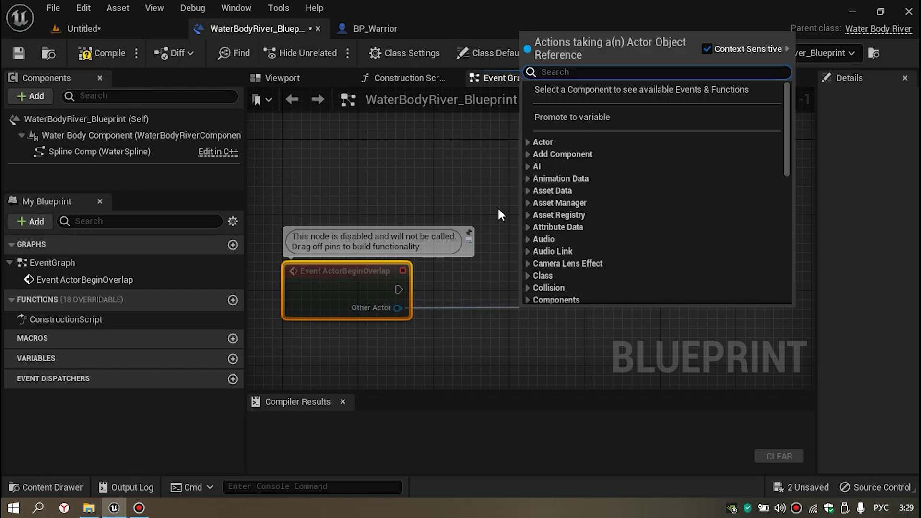
type("c")
key("BackSpace")
key("BackSpace")
key("BackSpace")
key("alt+shift")
type("Cast to B")
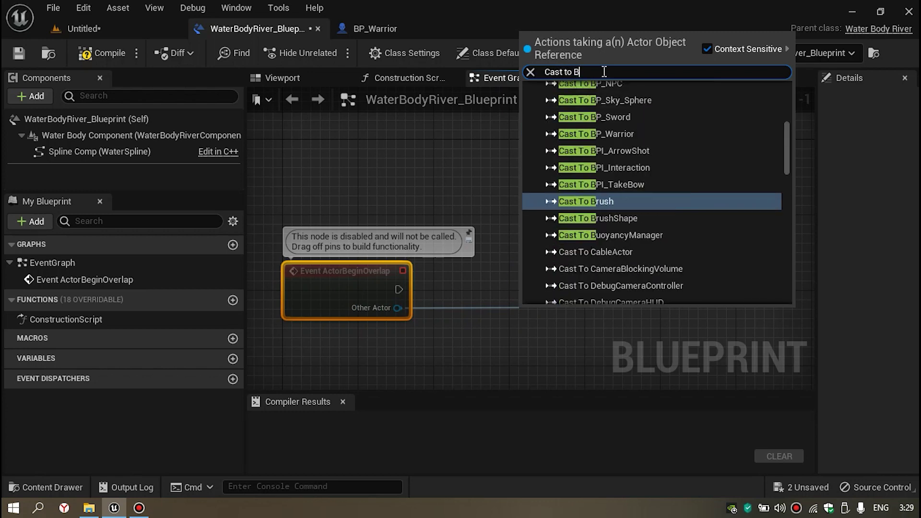
type("P_War")
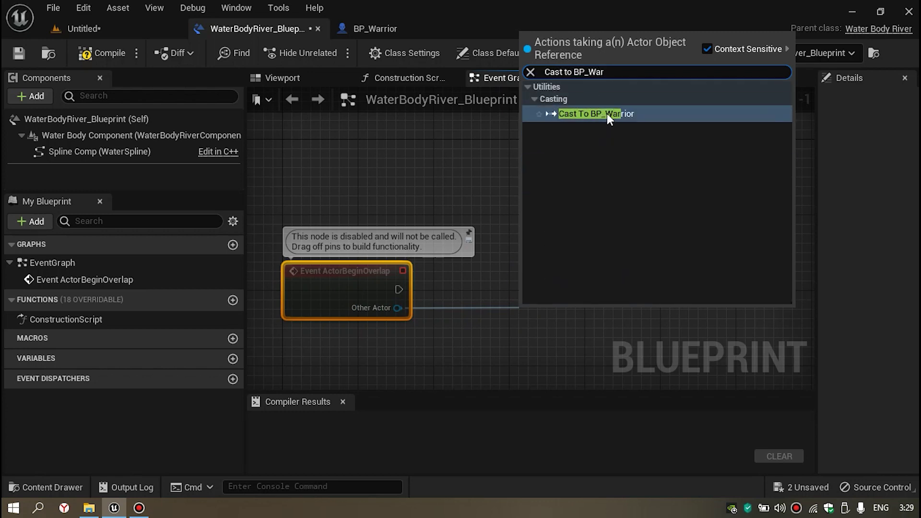
left_click(607, 113)
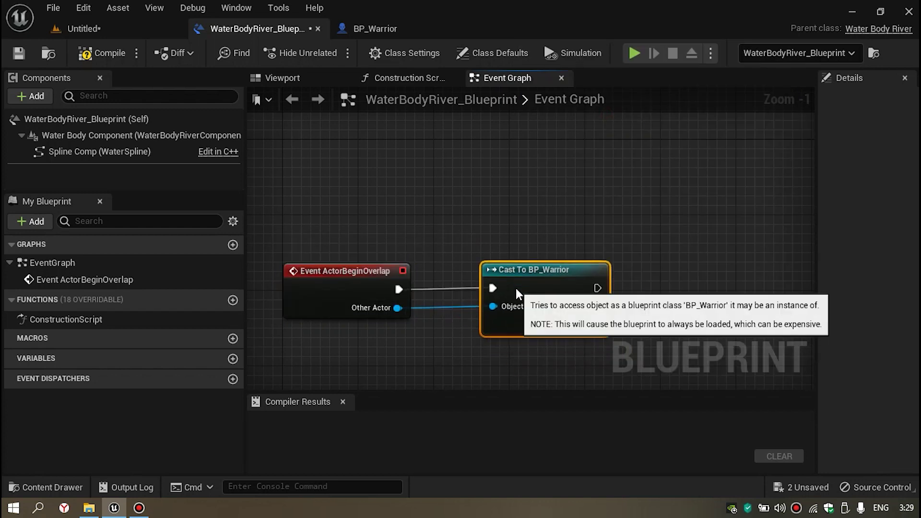
right_click_drag(540, 199, 376, 206)
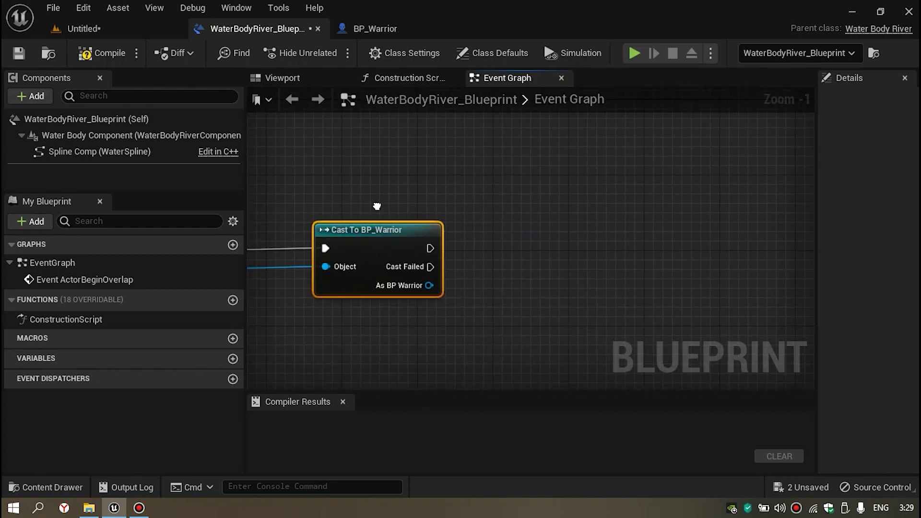
Step: Call Character Swimming from the cast's As BP Warrior output, placed beside the cast node
left_click_drag(428, 286, 519, 270)
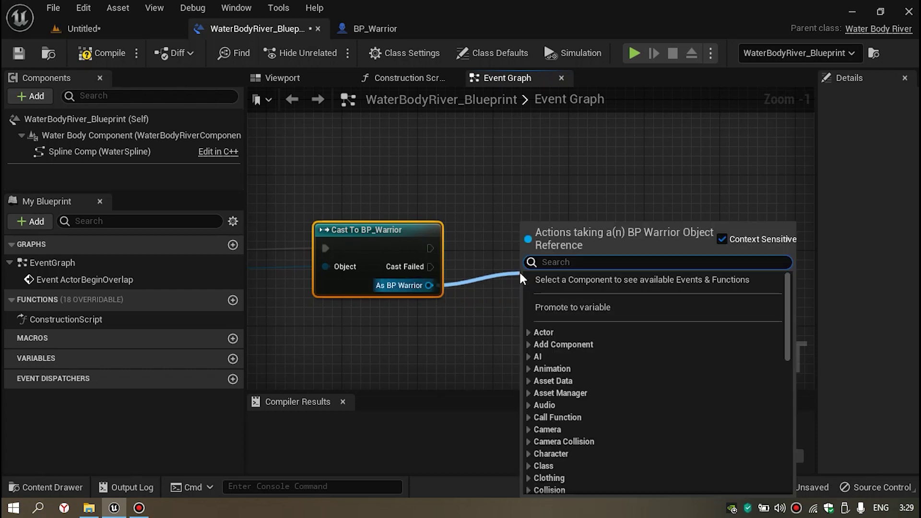
type("Cha")
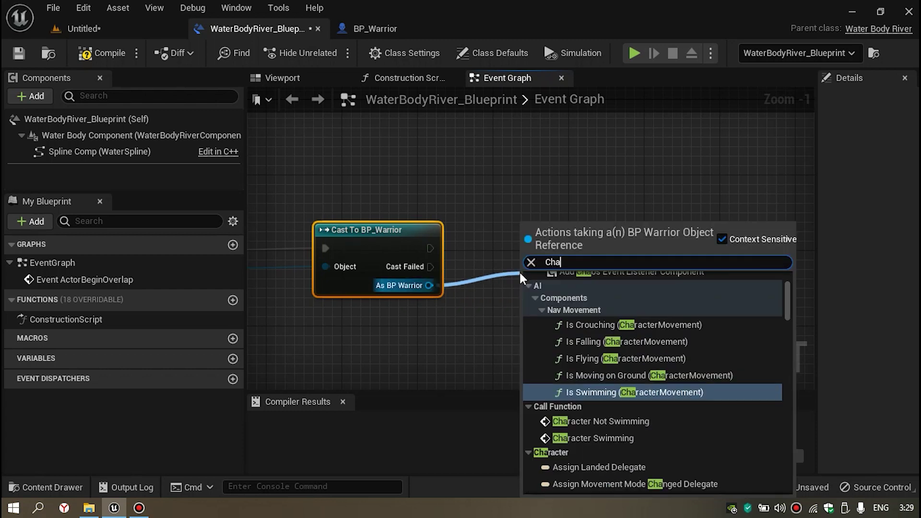
type("racter")
key("Down")
key("Return")
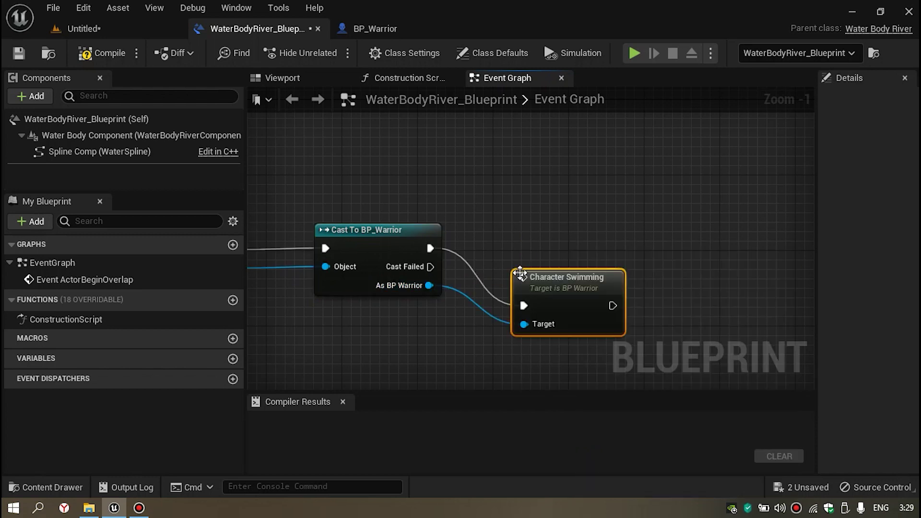
left_click_drag(569, 297, 570, 260)
right_click_drag(571, 258, 766, 241)
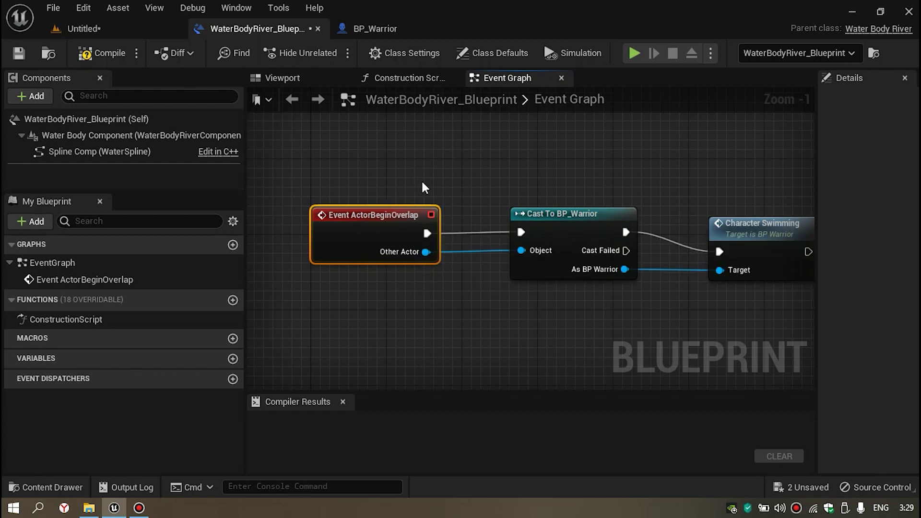
right_click_drag(525, 205, 441, 179)
left_click(432, 209)
right_click_drag(467, 177, 399, 169)
left_click(559, 194)
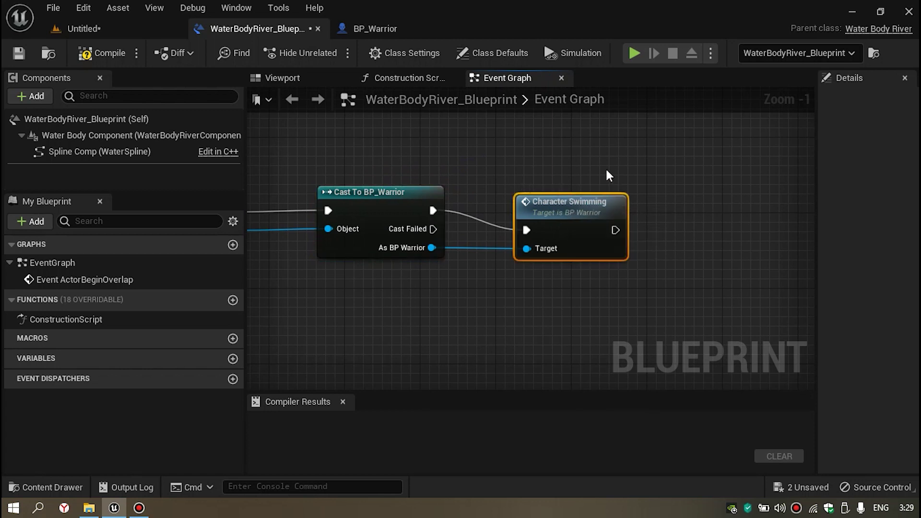
Step: Inspect BP_Warrior's swimming events, Get Physics Volume and SET Water Volume nodes
left_click(370, 33)
right_click_drag(461, 240, 520, 227)
left_click(445, 217)
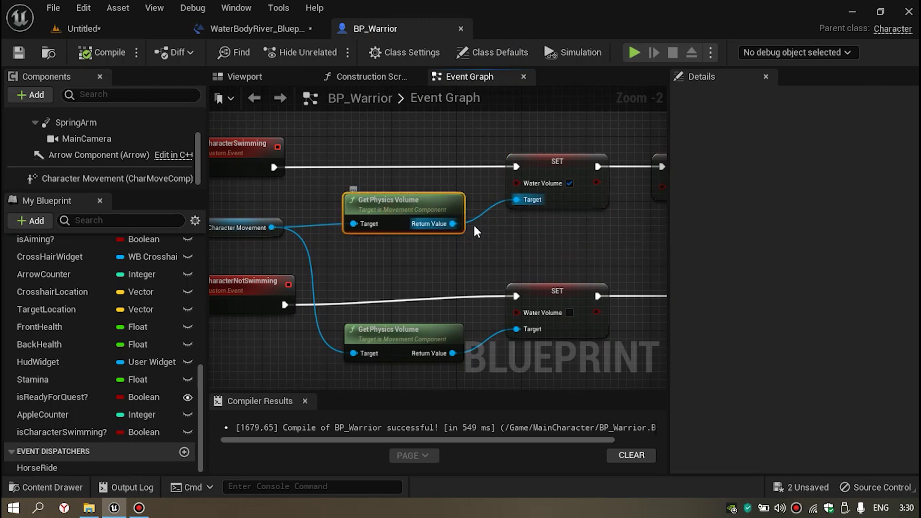
right_click_drag(541, 176, 415, 175)
left_click(416, 175)
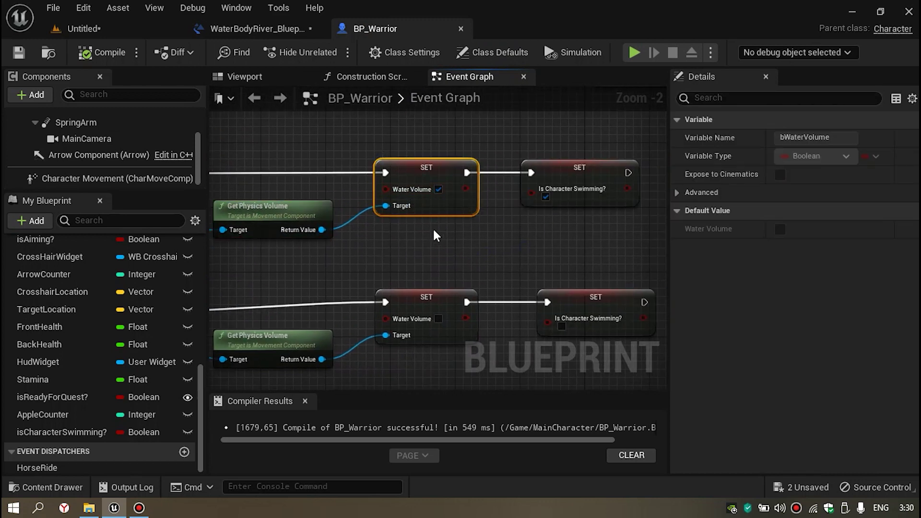
right_click_drag(436, 235, 402, 224)
scroll(403, 224, "down", 1)
Step: Return to the river Blueprint graph and leave empty room below the overlap chain
left_click(280, 28)
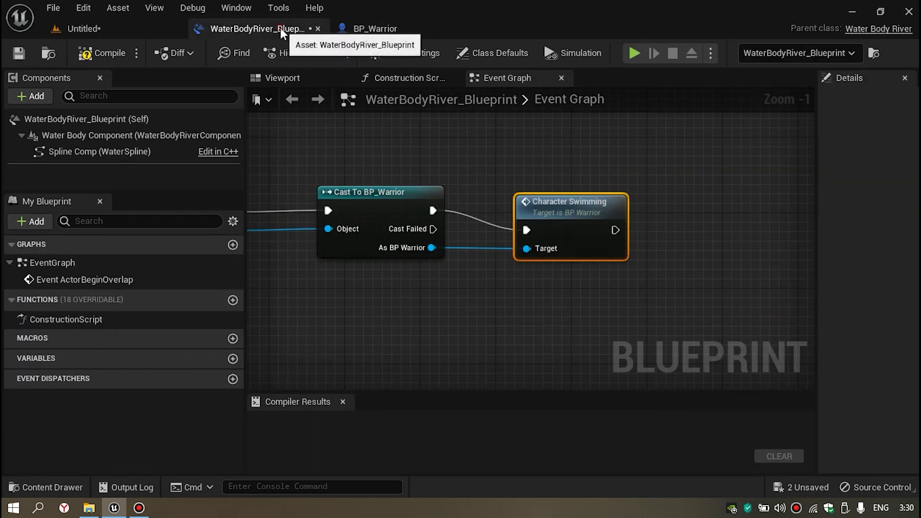
right_click_drag(339, 278, 425, 262)
scroll(425, 262, "down", 4)
scroll(427, 269, "up", 1)
scroll(427, 269, "up", 2)
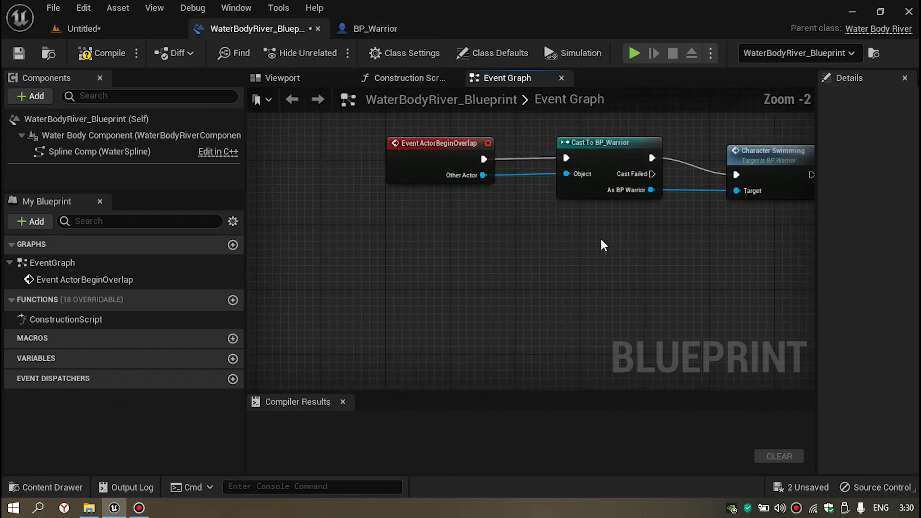
right_click_drag(604, 246, 352, 272)
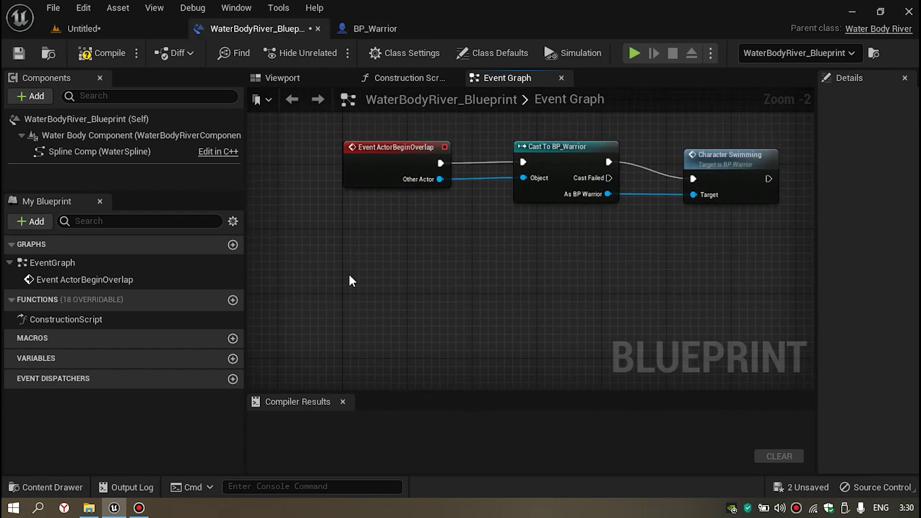
Step: Add an Event ActorEndOverlap node with a Cast To BP_Warrior from its Other Actor
right_click(349, 278)
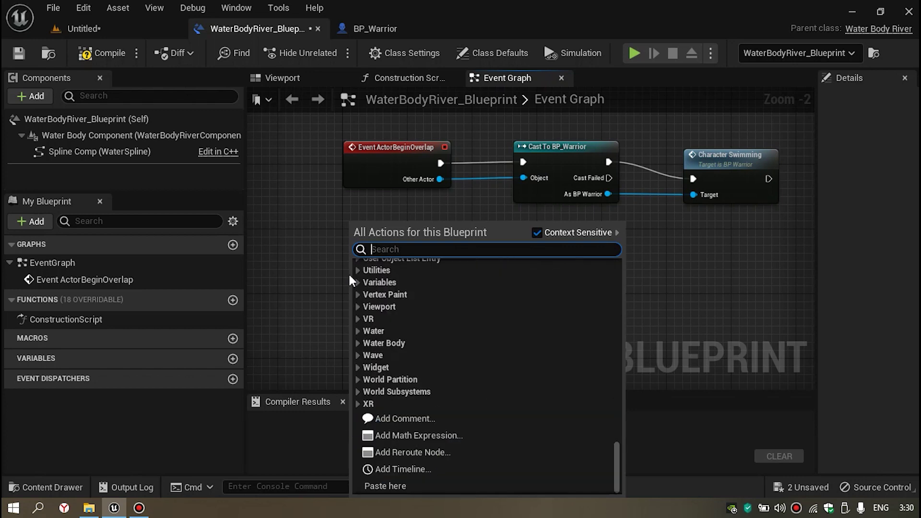
type("EndOverla")
key("Return")
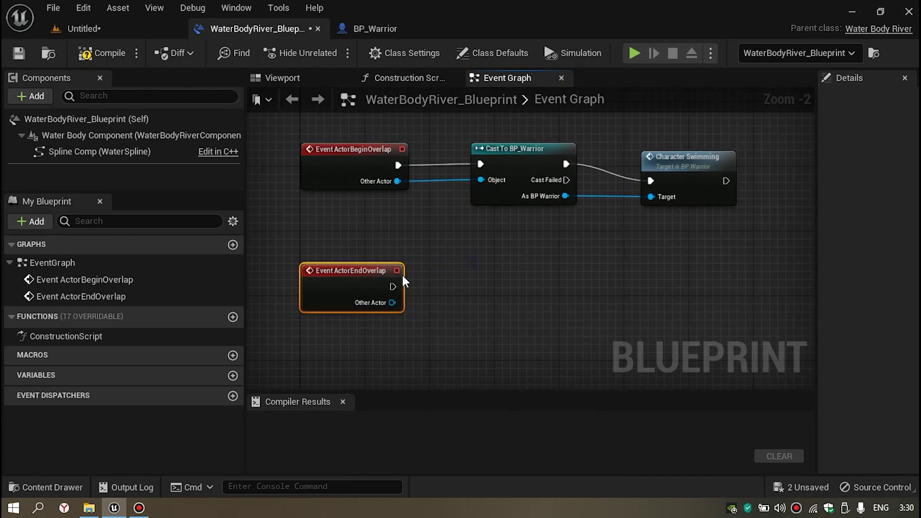
left_click_drag(392, 302, 469, 299)
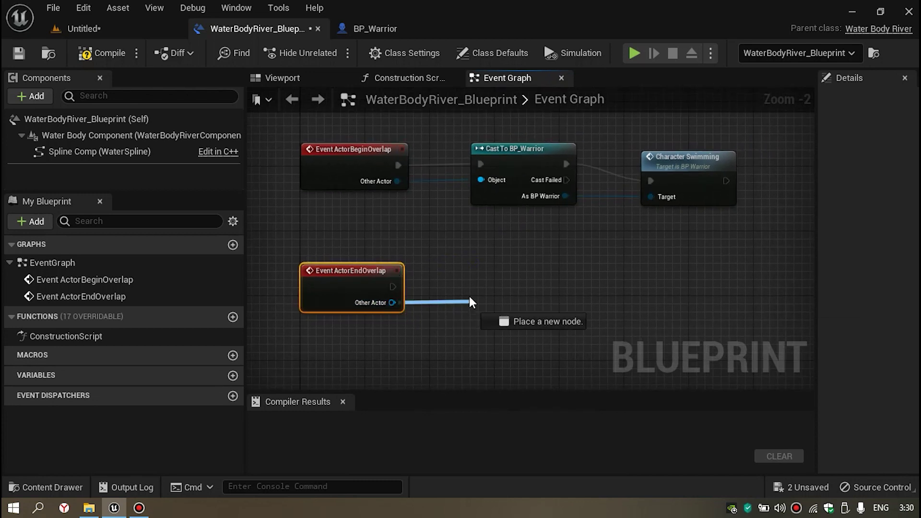
type("Cast ")
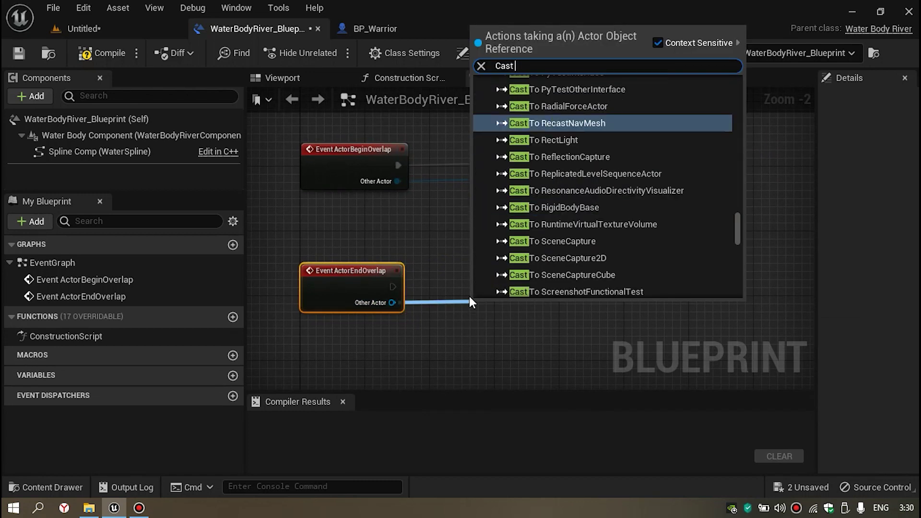
type("To BP_Warr")
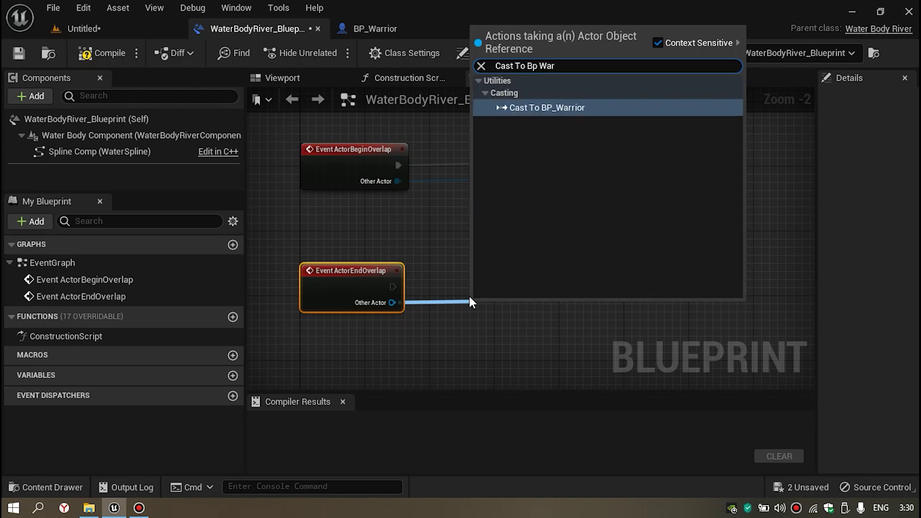
key("Return")
left_click_drag(493, 311, 501, 279)
right_click_drag(564, 278, 473, 273)
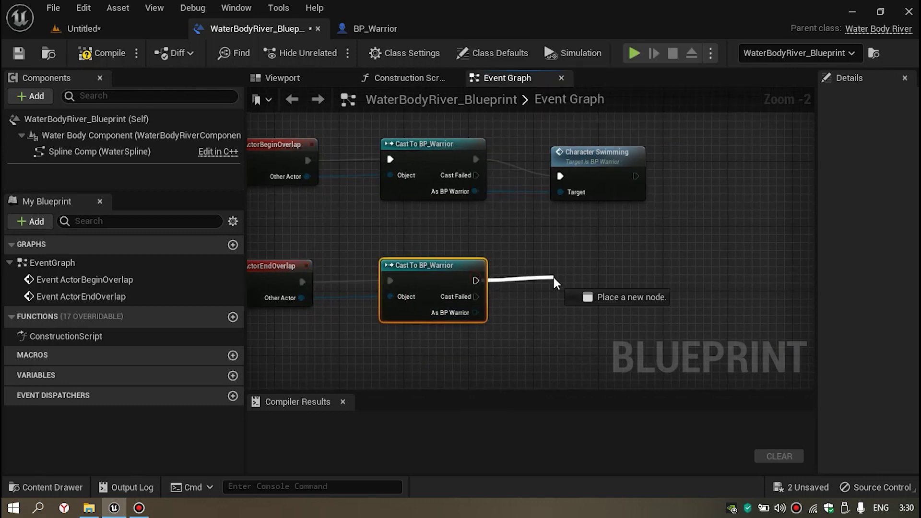
Step: Call Character Not Swimming after the cast, using As BP Warrior as Target
left_click_drag(476, 280, 551, 275)
type("Character")
key("Down")
key("Up")
key("Up")
key("Return")
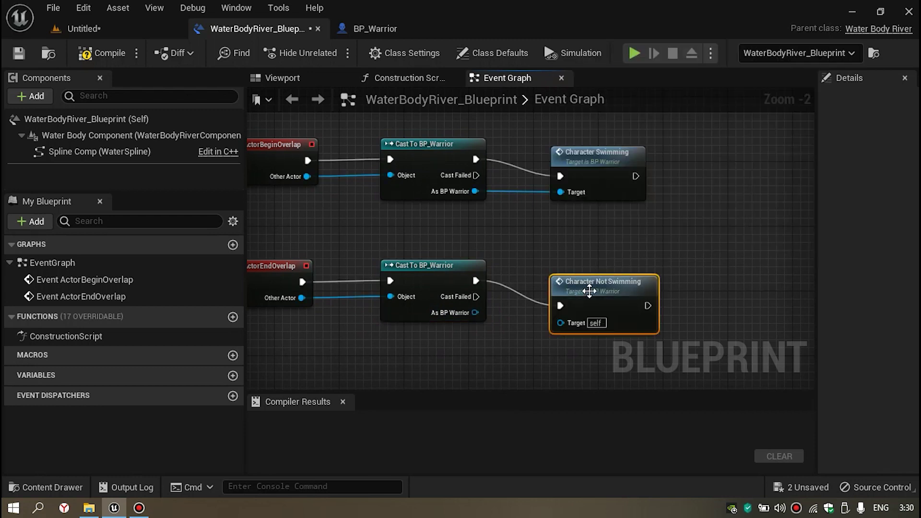
left_click_drag(593, 290, 577, 265)
left_click_drag(550, 305, 475, 312)
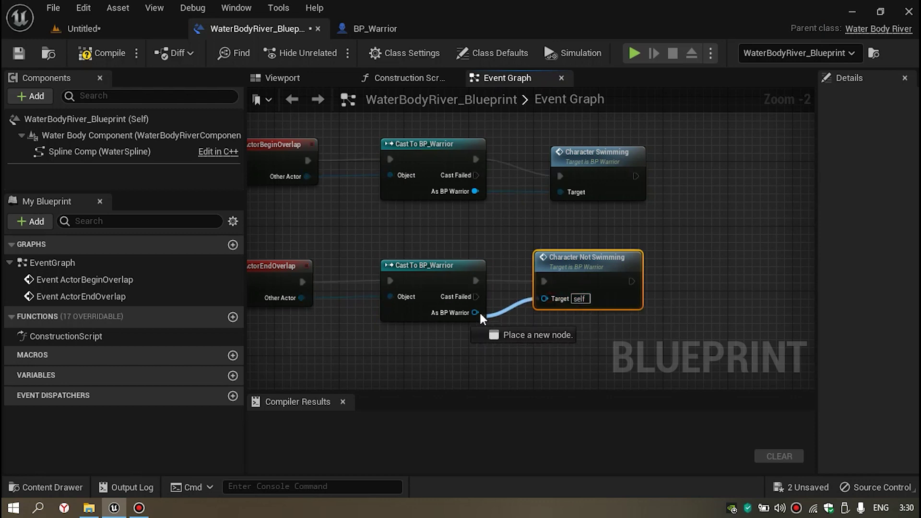
Step: Compile WaterBodyRiver_Blueprint and review both overlap node chains
left_click(107, 53)
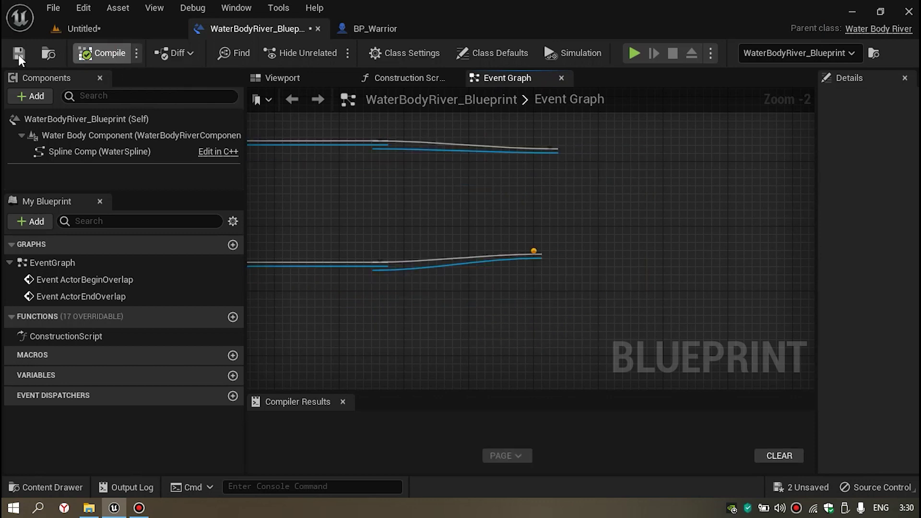
scroll(331, 200, "up", 1)
scroll(331, 175, "down", 2)
scroll(332, 175, "down", 1)
mouse_move(311, 166)
left_mouse_down()
mouse_move(582, 226)
mouse_move(575, 221)
left_mouse_up()
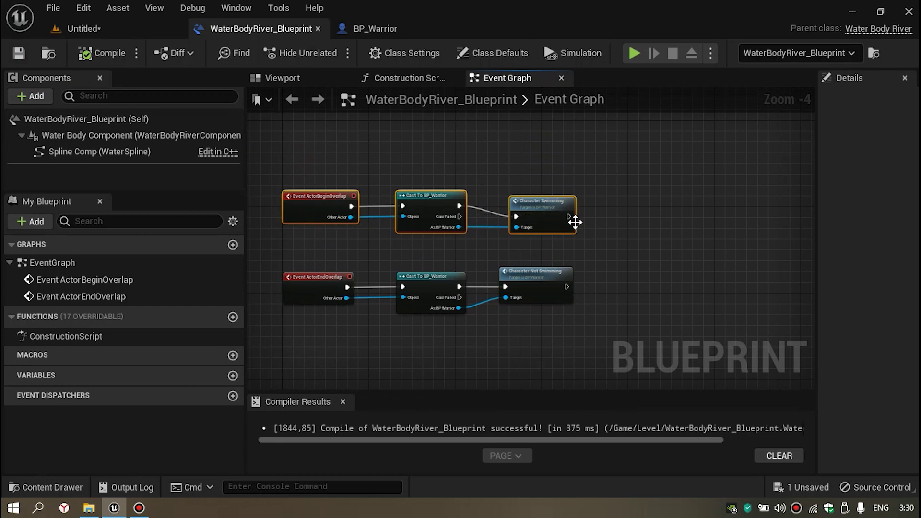
left_click_drag(487, 298, 295, 318)
left_click(396, 338)
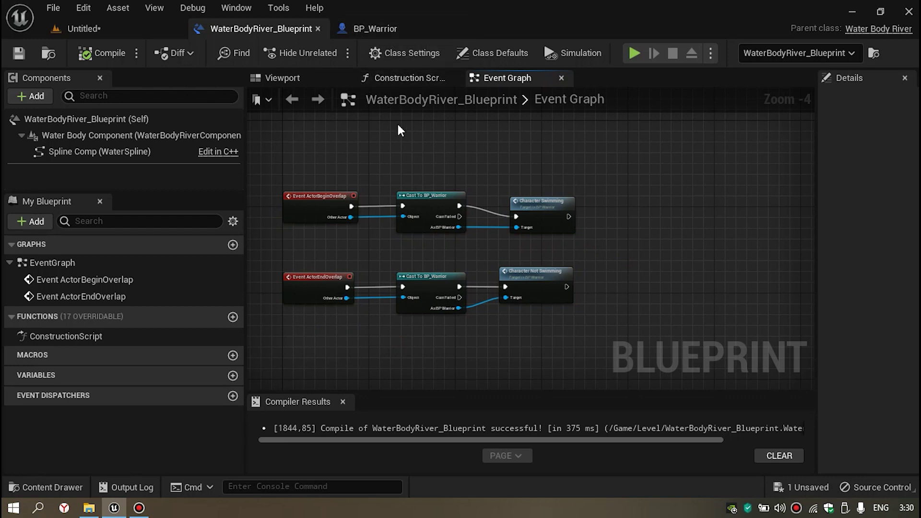
Step: Filter BP_Warrior's Details to the water movement settings and keep Default Water Movement Mode on Swimming
left_click(383, 27)
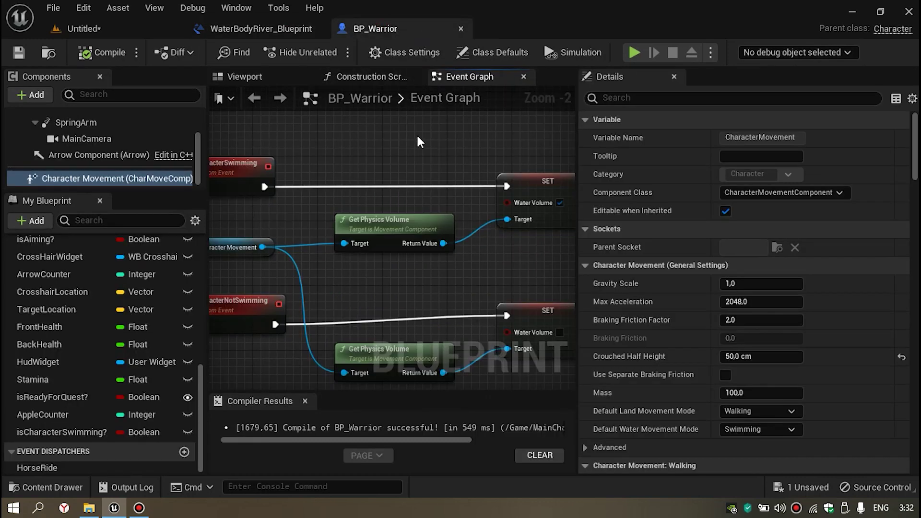
right_click_drag(403, 147, 463, 144)
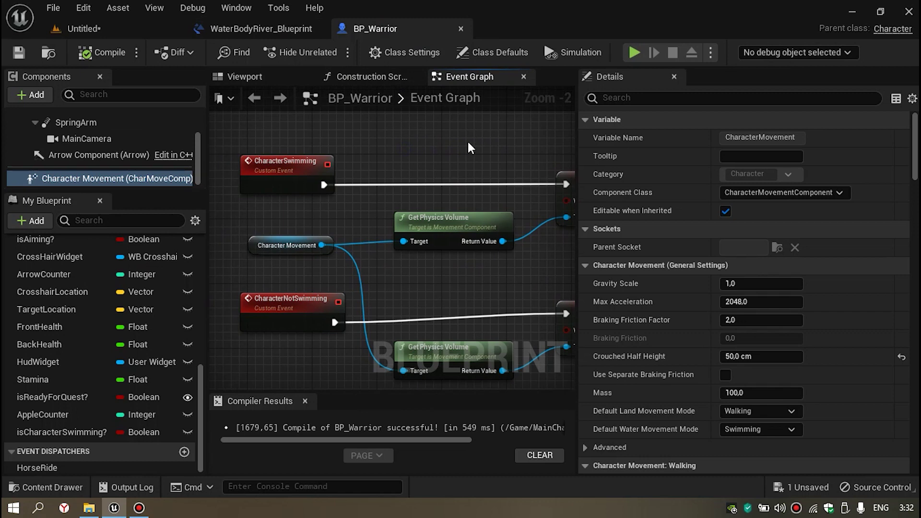
left_click(644, 96)
type("Wa")
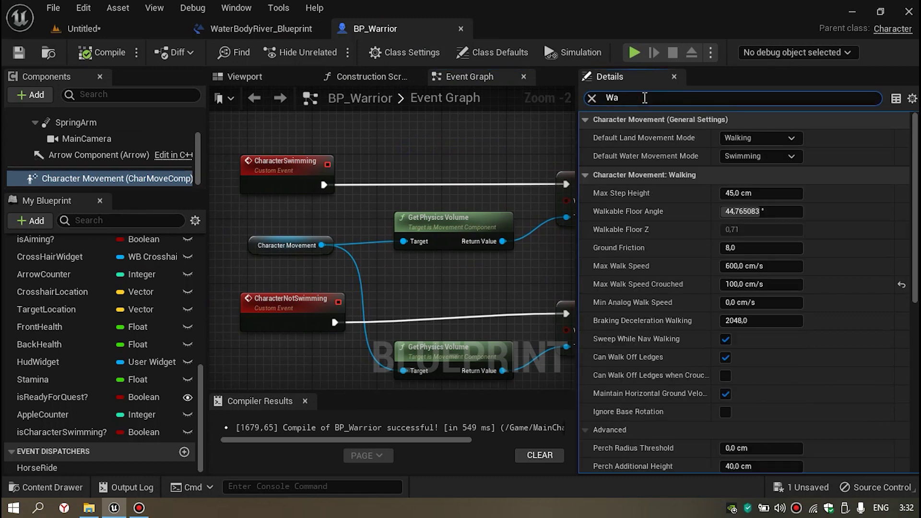
type("w")
key("BackSpace")
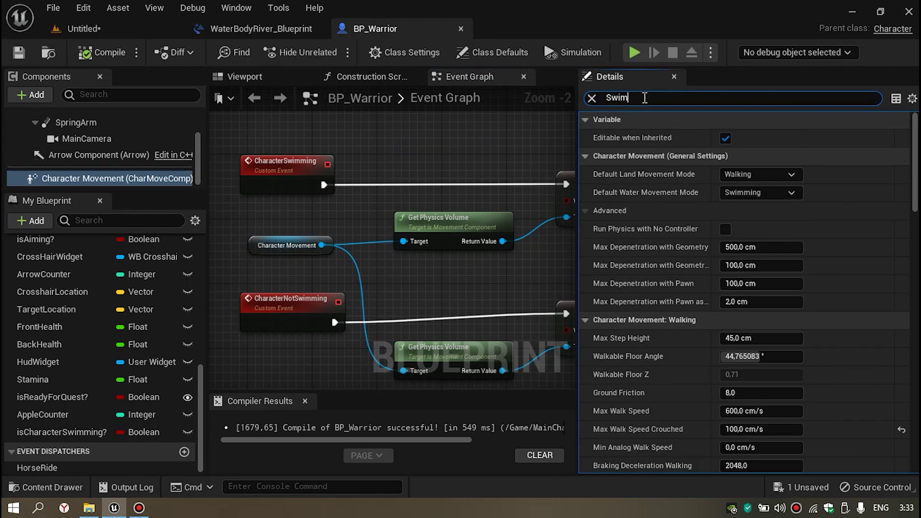
type("m")
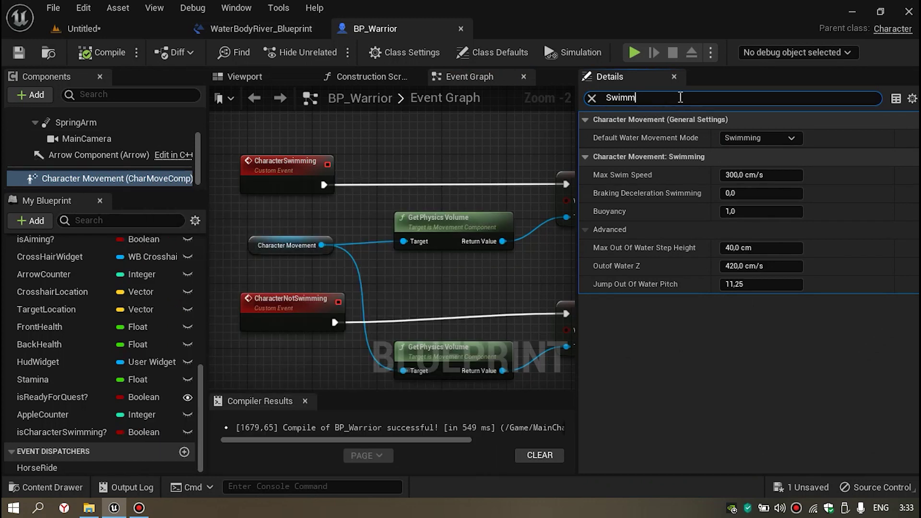
left_click(782, 138)
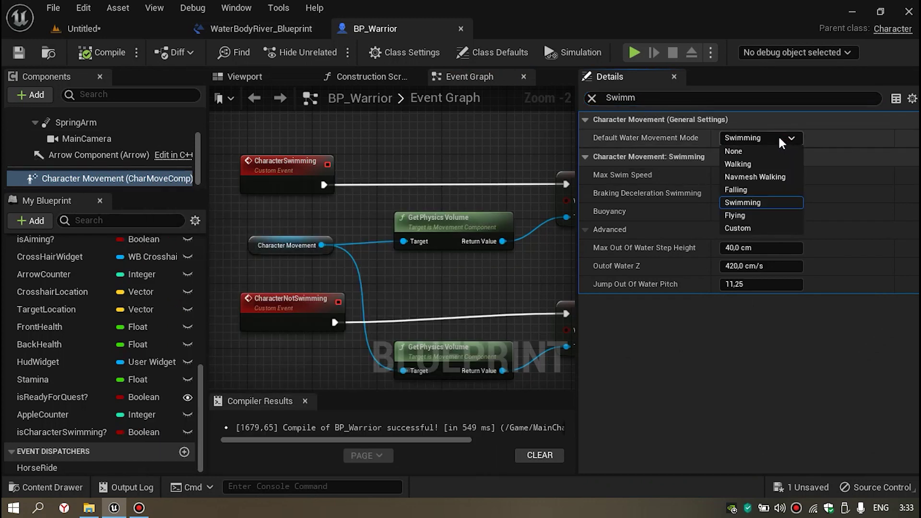
left_click(746, 202)
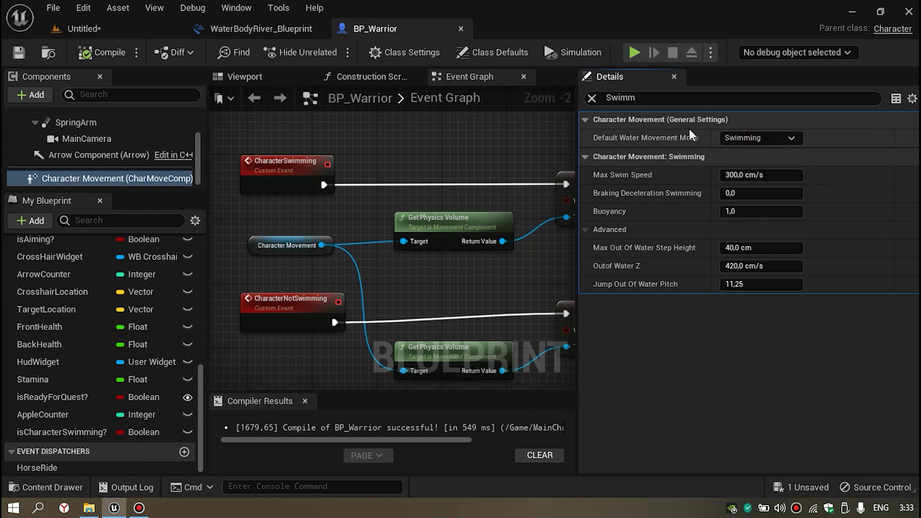
left_click(751, 138)
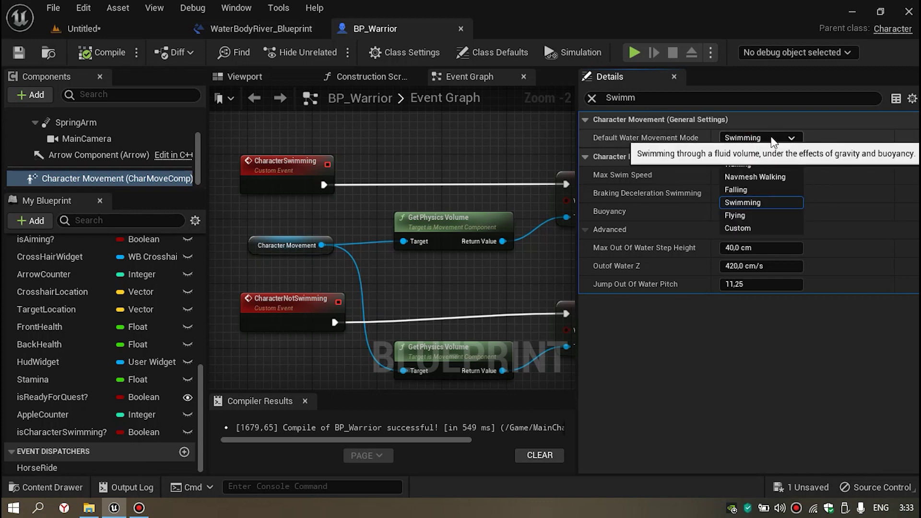
left_click(767, 138)
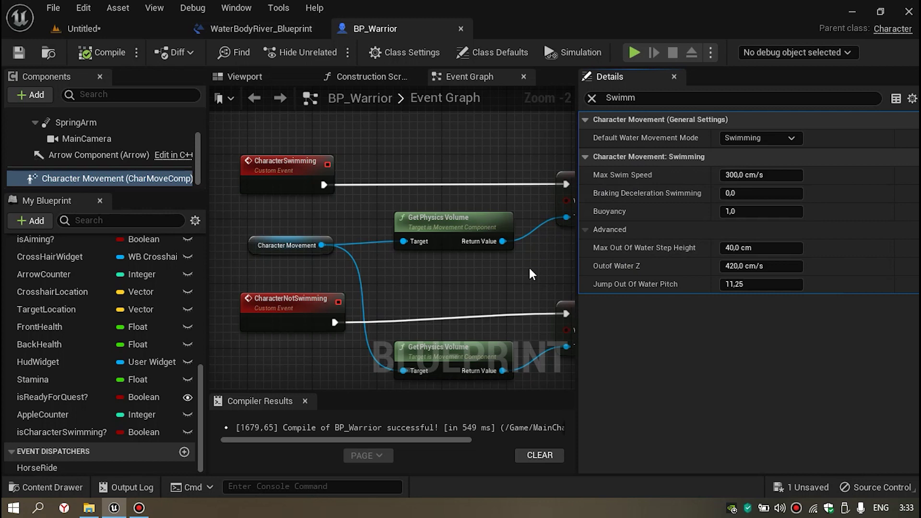
Step: Switch to Yandex Browser and go to mixamo.com from the address bar
left_click(137, 35)
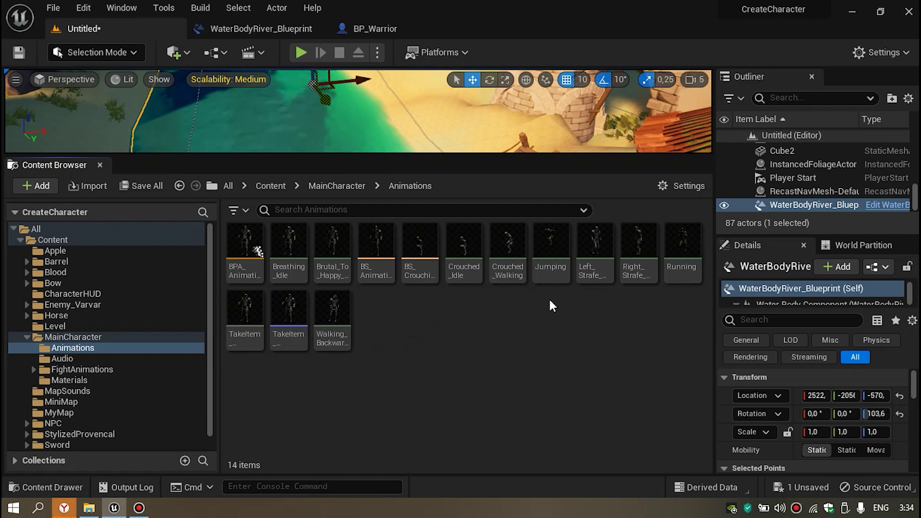
left_click(63, 508)
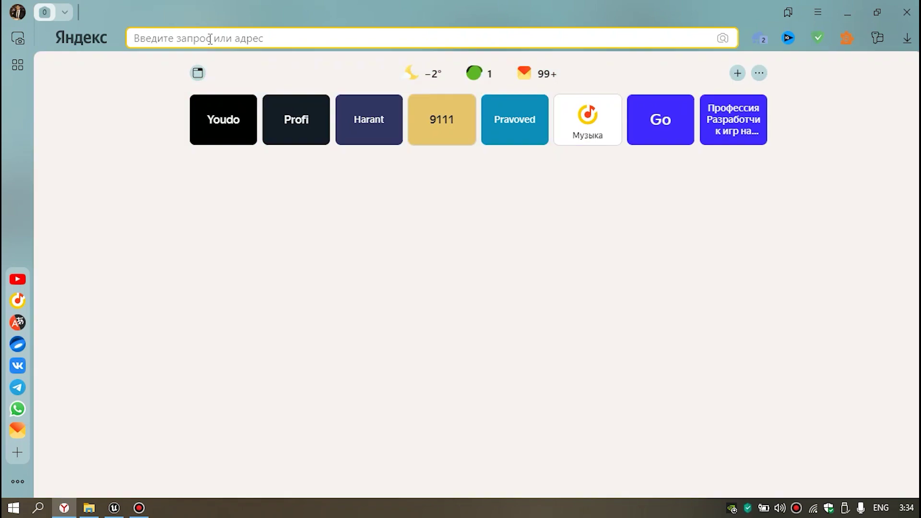
left_click(210, 39)
type("s")
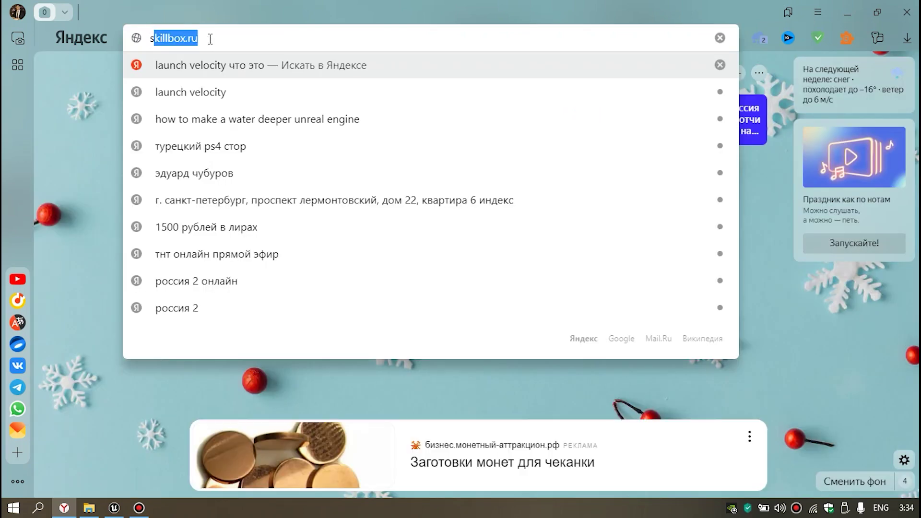
type("w")
key("BackSpace")
key("BackSpace")
type("mixamo.com")
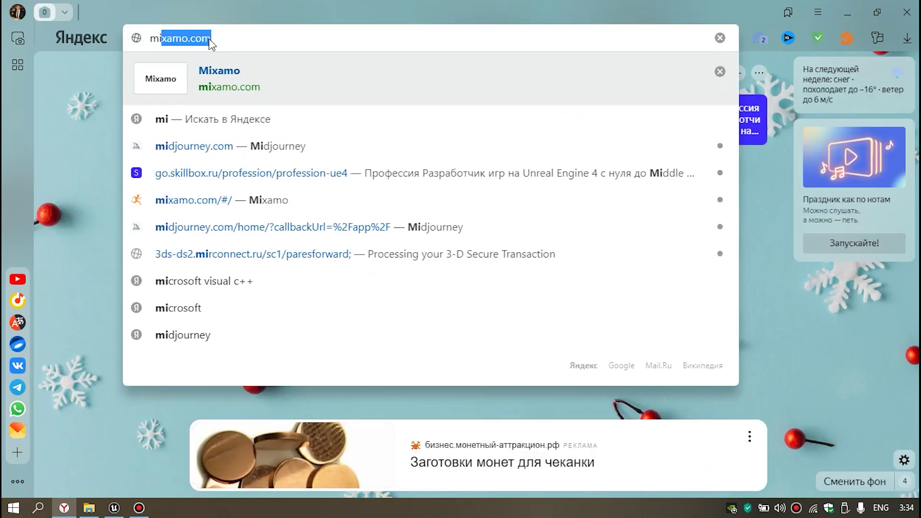
key("Return")
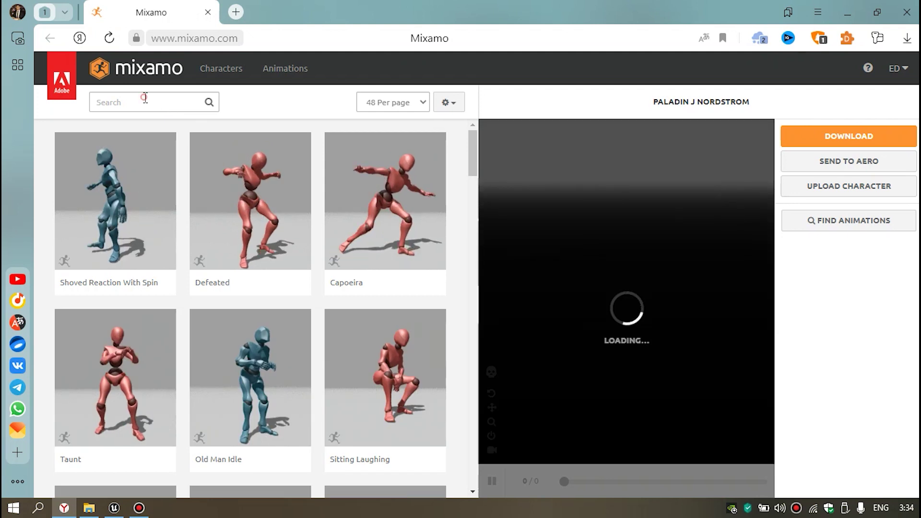
Step: Search Mixamo for Swimming, apply the Swimming animation and tick In Place
left_click(145, 99)
type("Swimming")
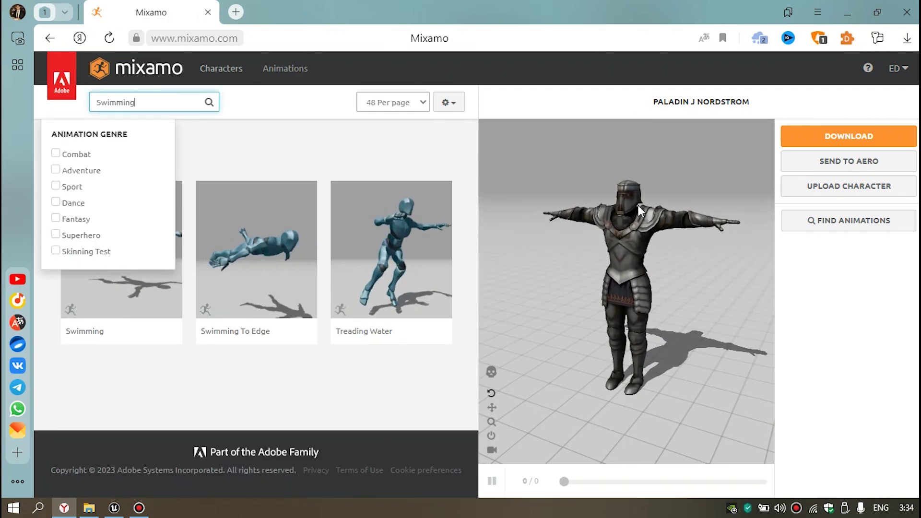
left_click(598, 102)
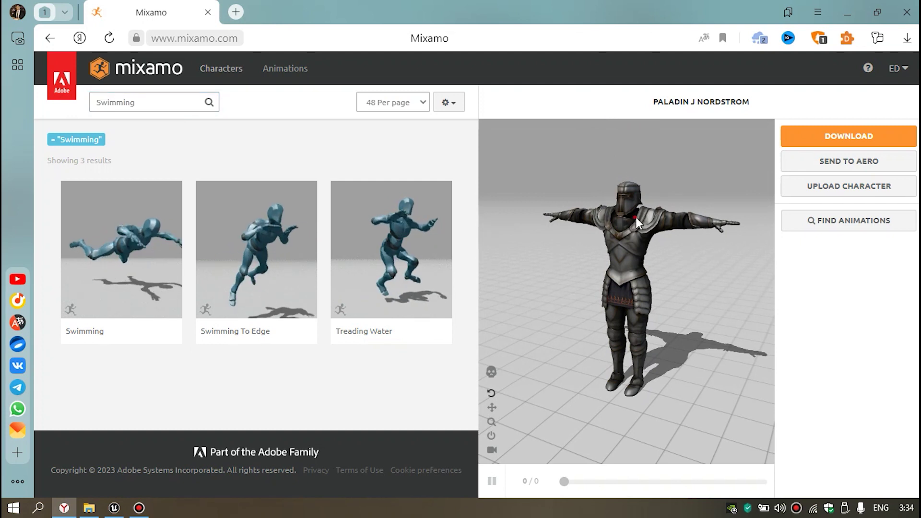
left_click_drag(635, 217, 634, 191)
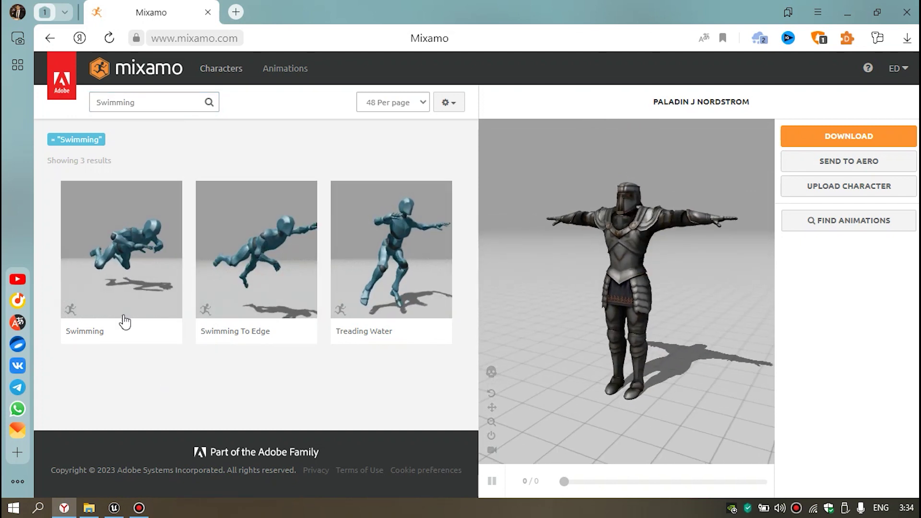
left_click(127, 282)
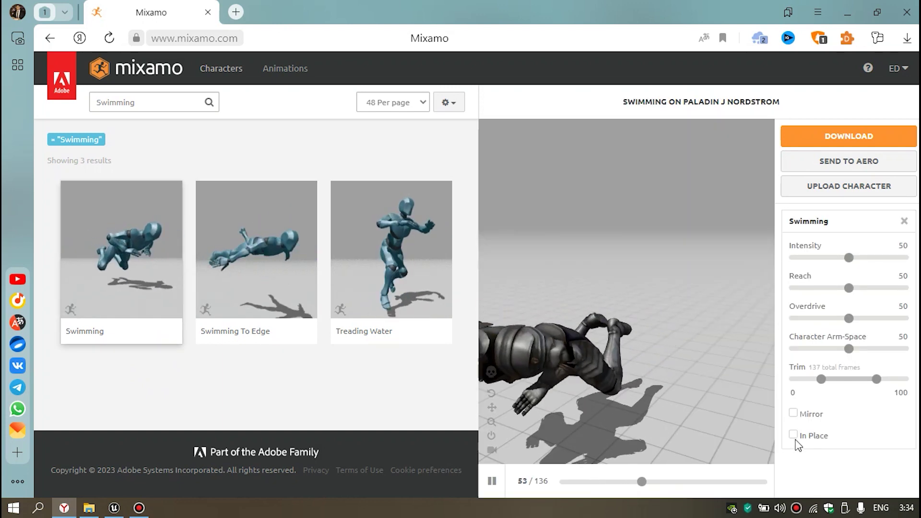
left_click(793, 434)
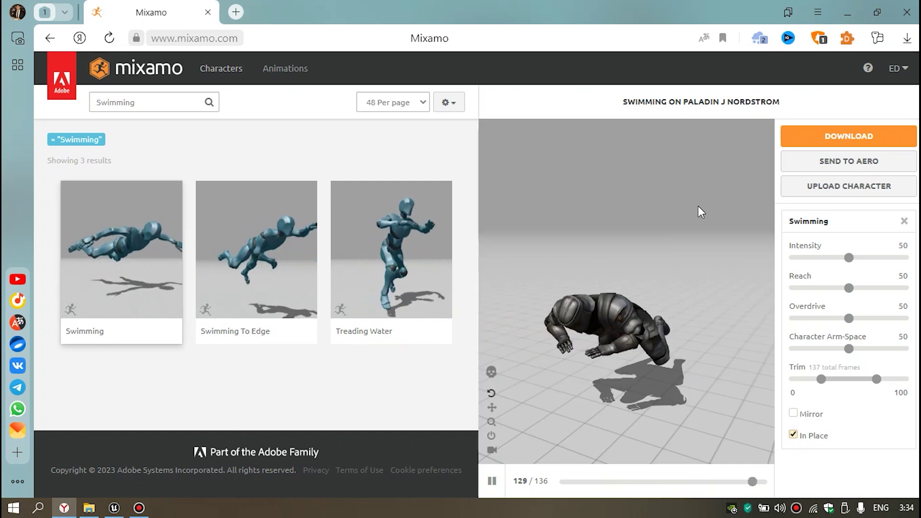
Step: Download it Without Skin as Swimming.fbx into the Animations folder, then close the browser
left_click(796, 138)
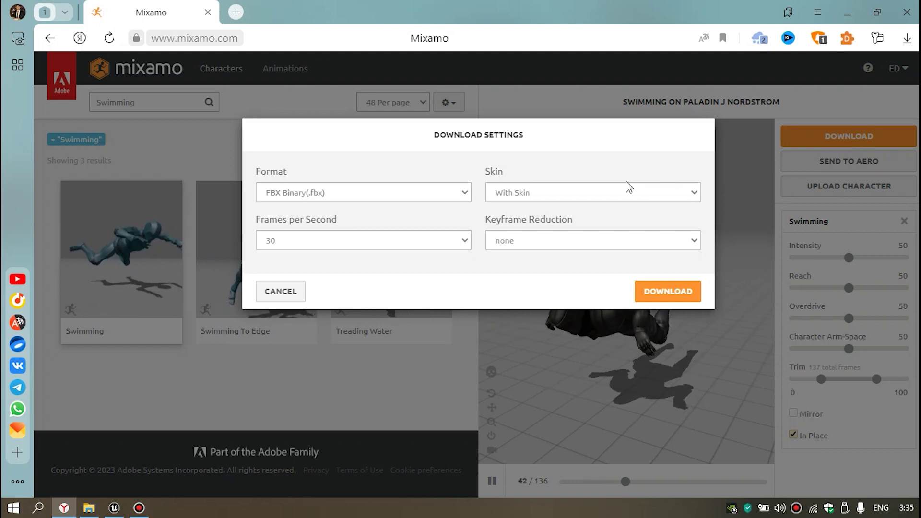
left_click(540, 194)
left_click(532, 218)
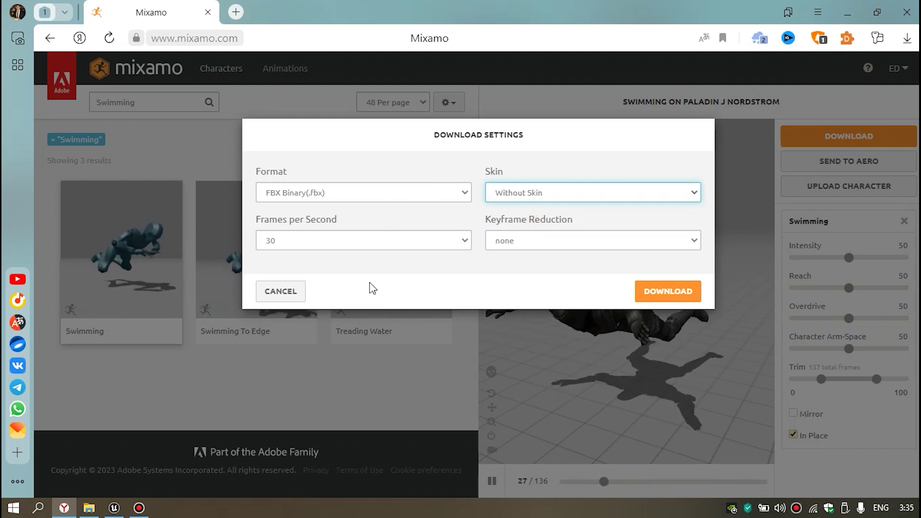
left_click(669, 295)
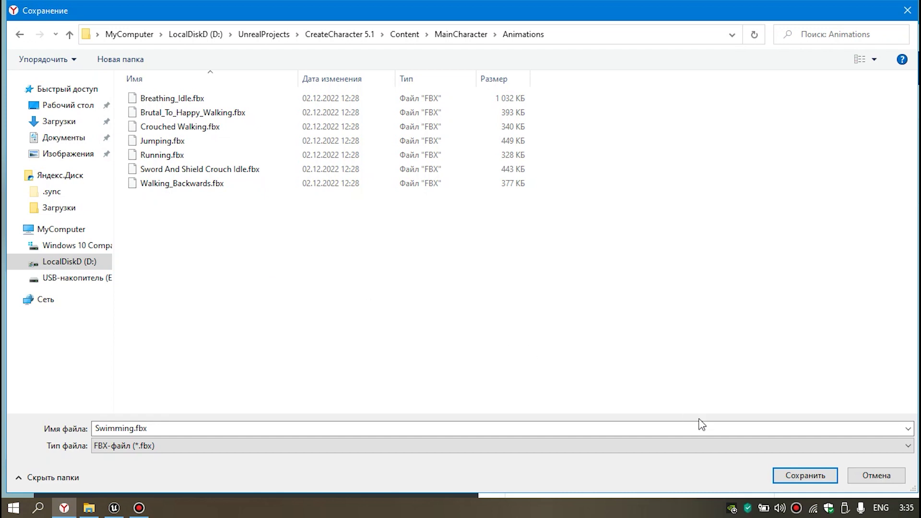
left_click(804, 476)
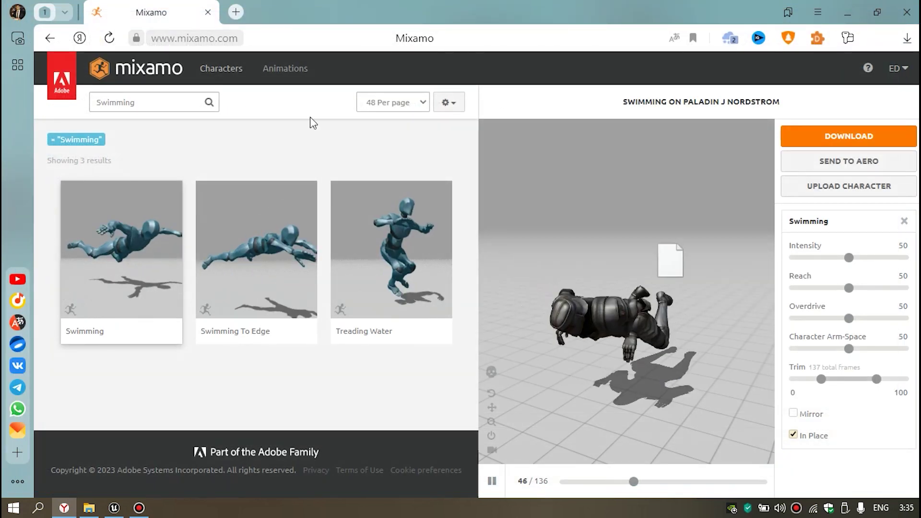
left_click(907, 14)
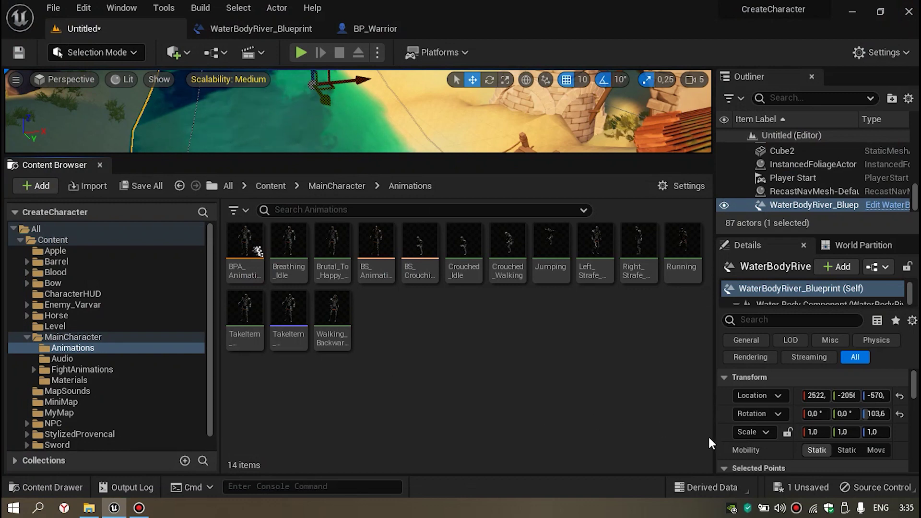
Step: Import Swimming.fbx onto Skeleton_Paladin with Import All, then open the Swimming asset
left_click(803, 452)
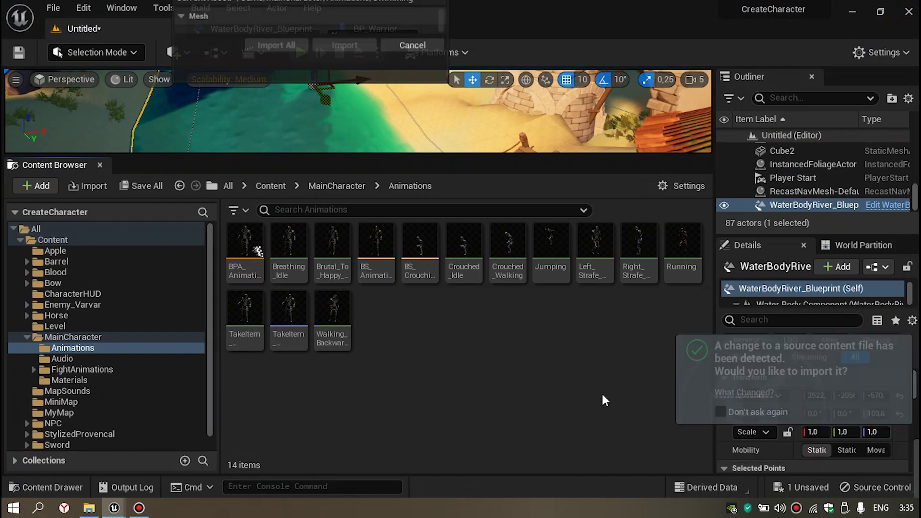
left_click(356, 36)
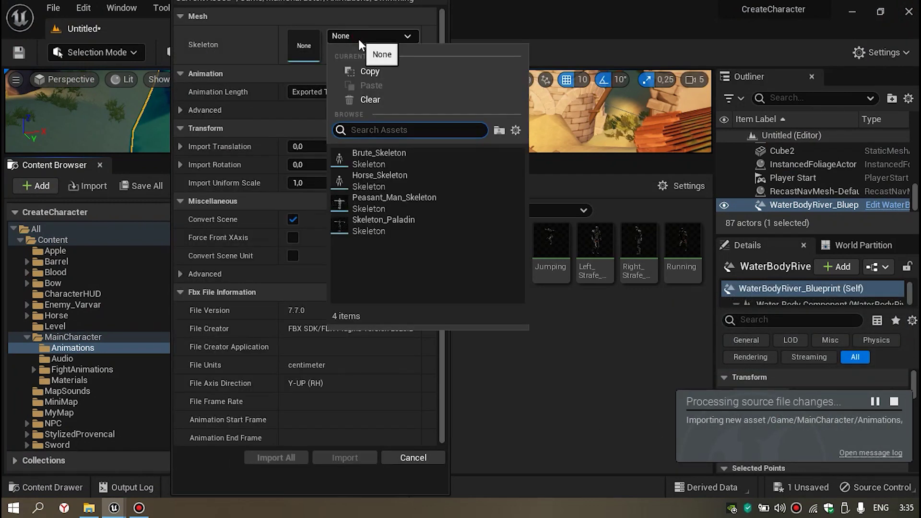
left_click(393, 225)
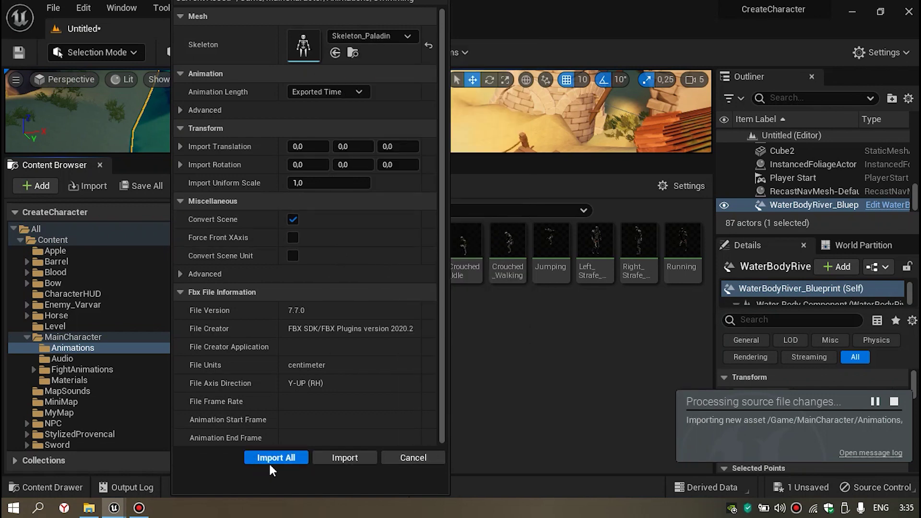
left_click(271, 459)
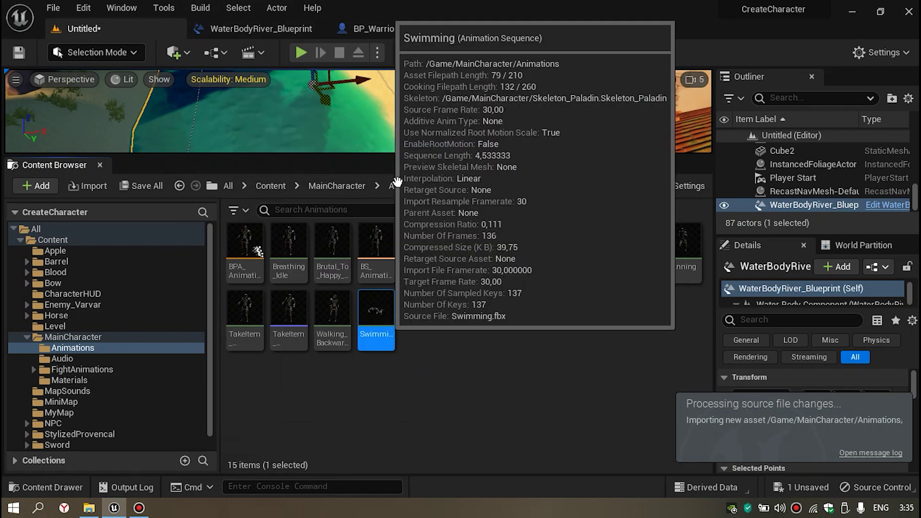
double_click(375, 320)
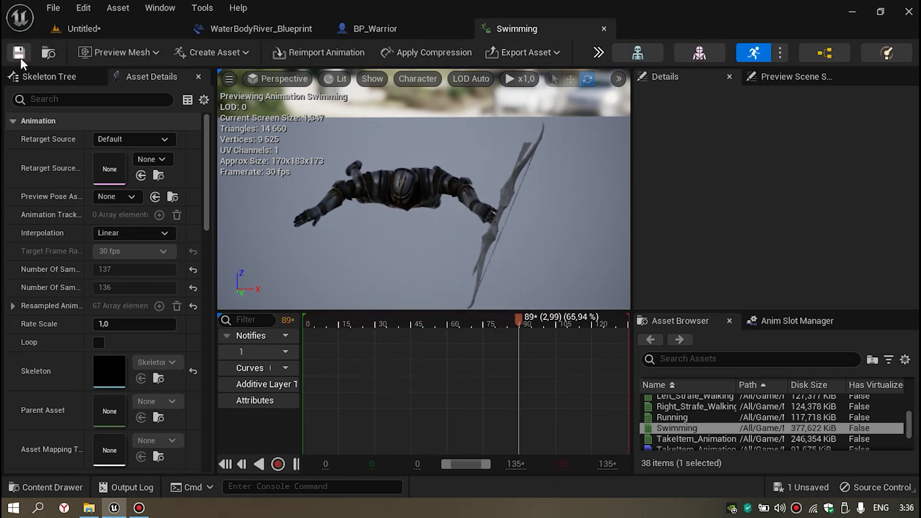
Step: Close the Swimming and WaterBodyRiver_Blueprint tabs and go back to the Untitled level editor
left_click(603, 30)
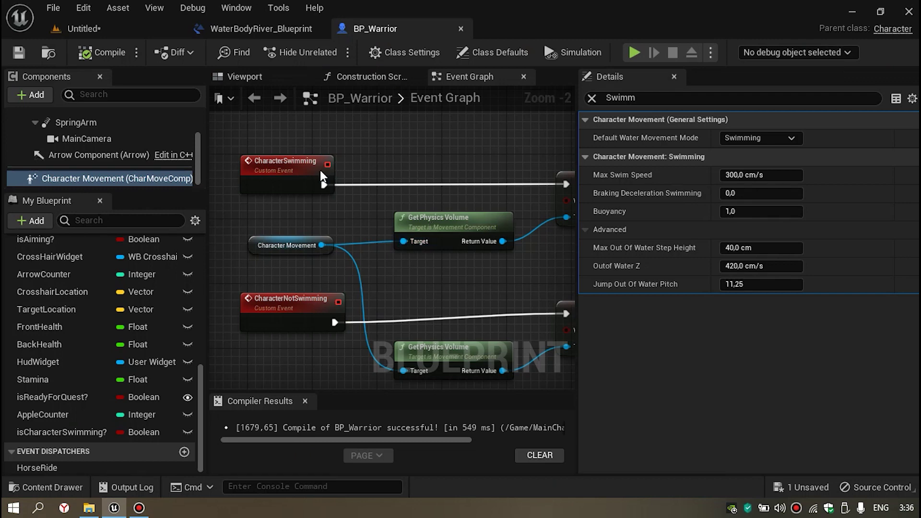
left_click(254, 28)
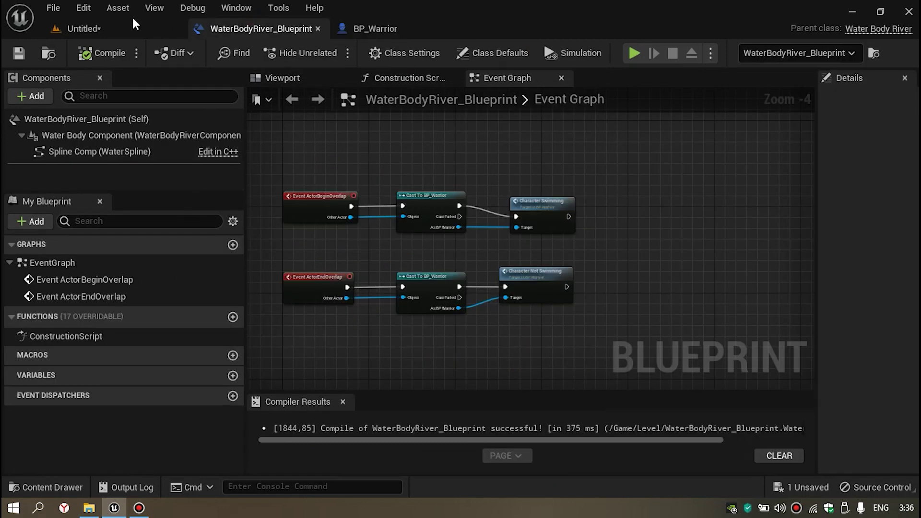
left_click(318, 28)
left_click(300, 33)
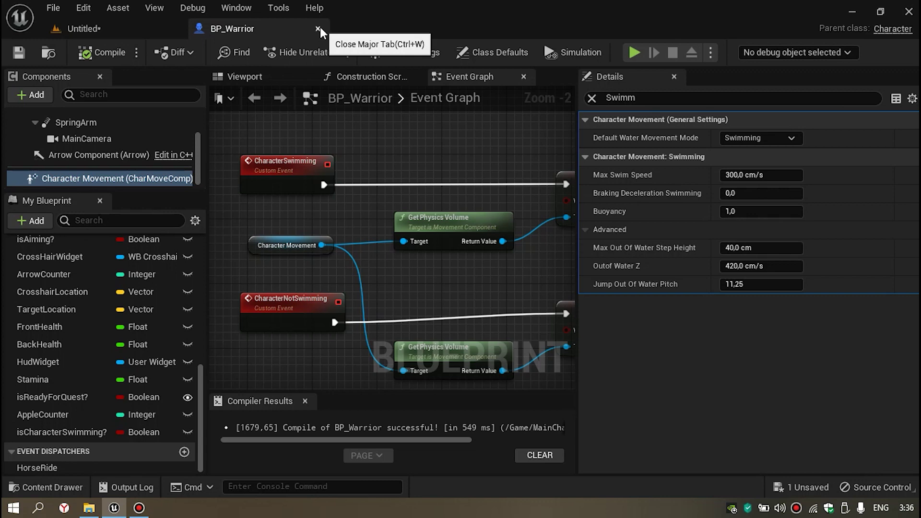
left_click(89, 29)
left_click(463, 353)
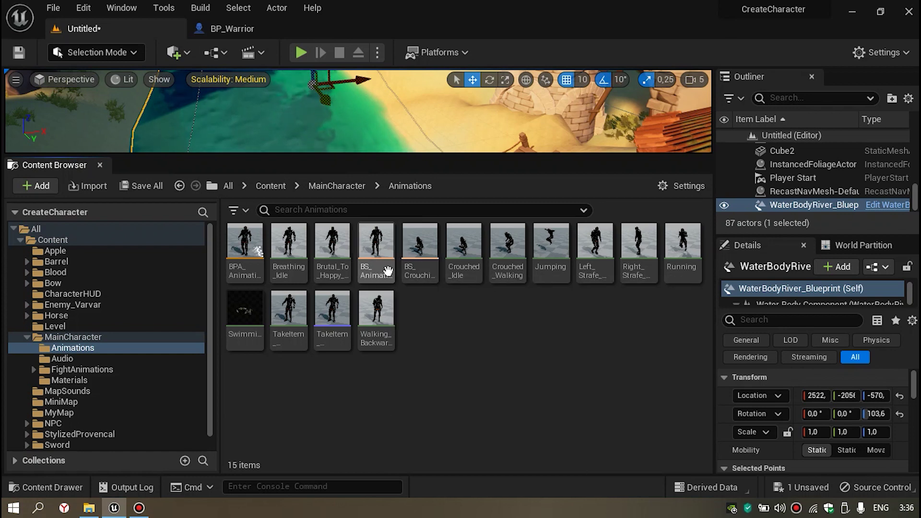
Step: Create a Blend Space 1D on Skeleton_Paladin named BS_Swimming in the Animations folder
right_click(440, 336)
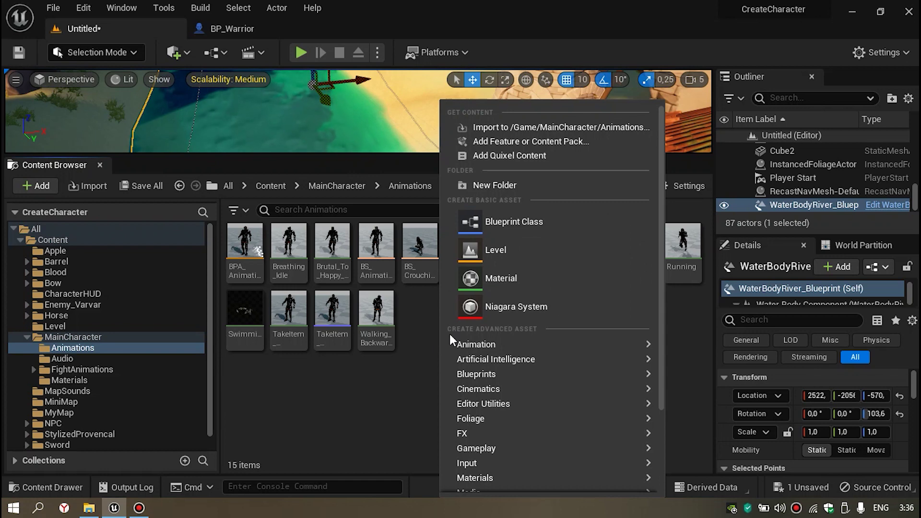
scroll(554, 310, "down", 2)
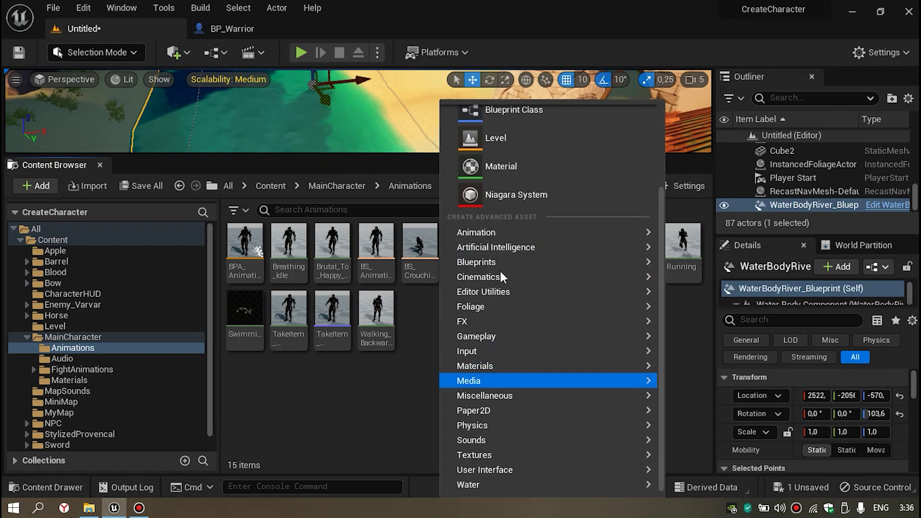
mouse_move(506, 229)
mouse_move(698, 485)
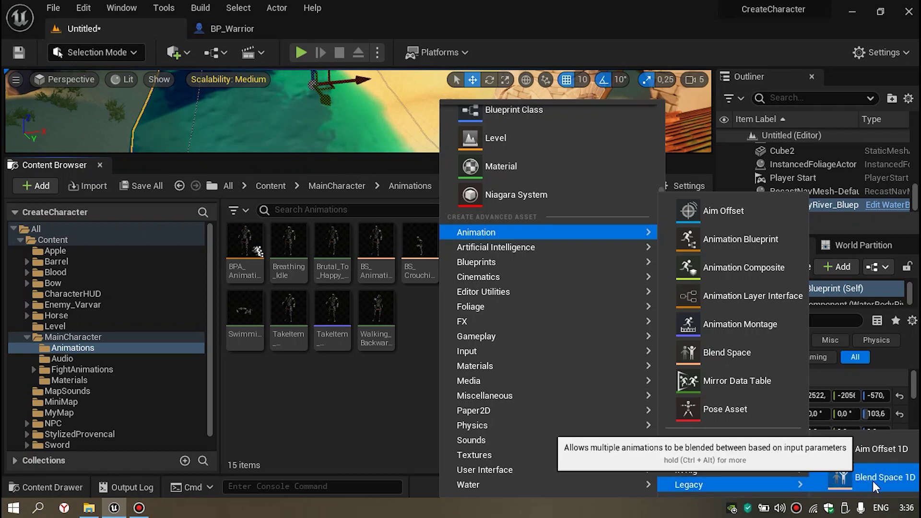
left_click(888, 479)
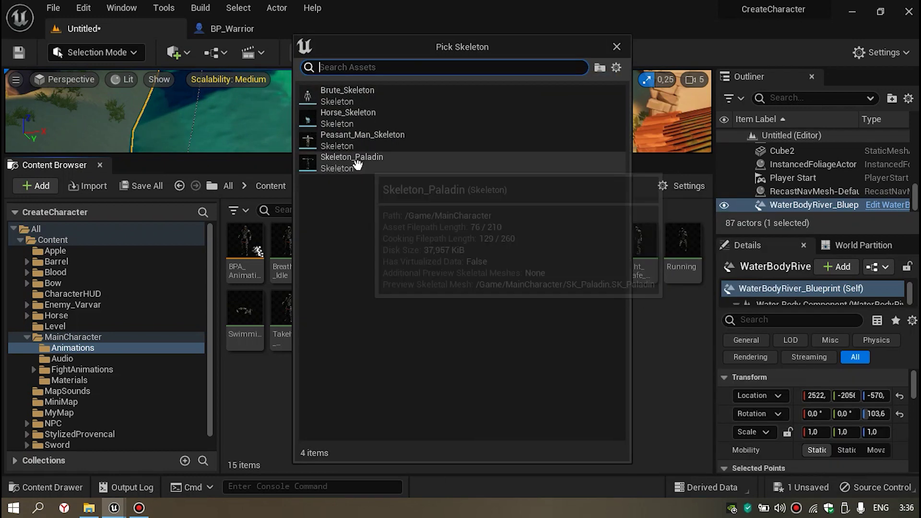
left_click(357, 165)
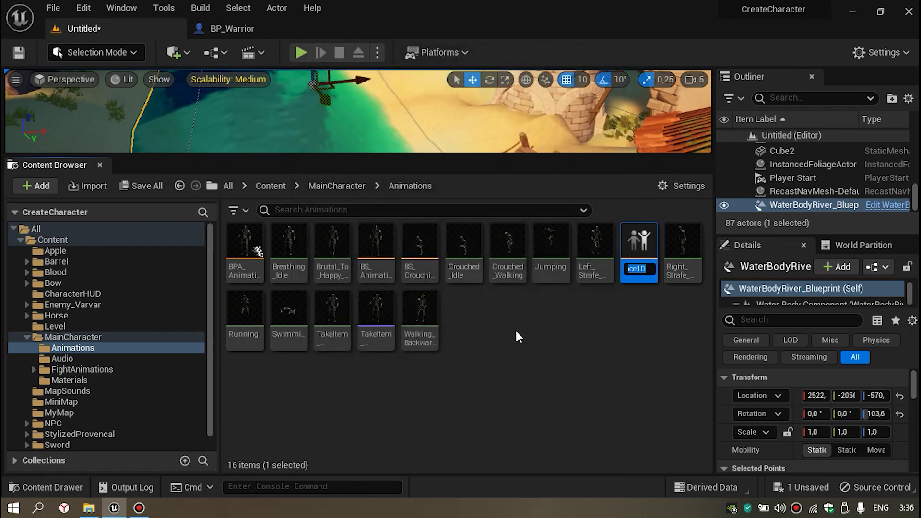
type("BS_Swimming")
key("Return")
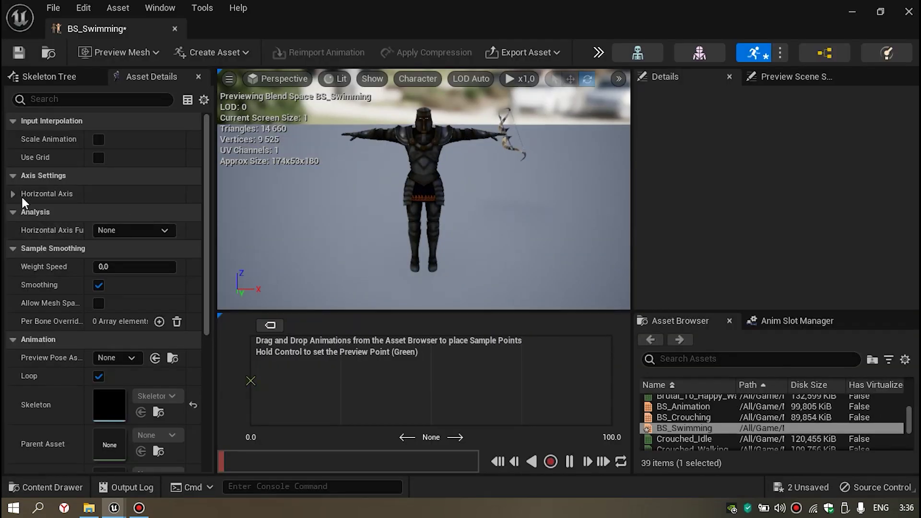
Step: Name the horizontal axis Speed and check BP_Warrior's Max Swim Speed of 300
left_click(13, 193)
left_click(131, 211)
type("Speed")
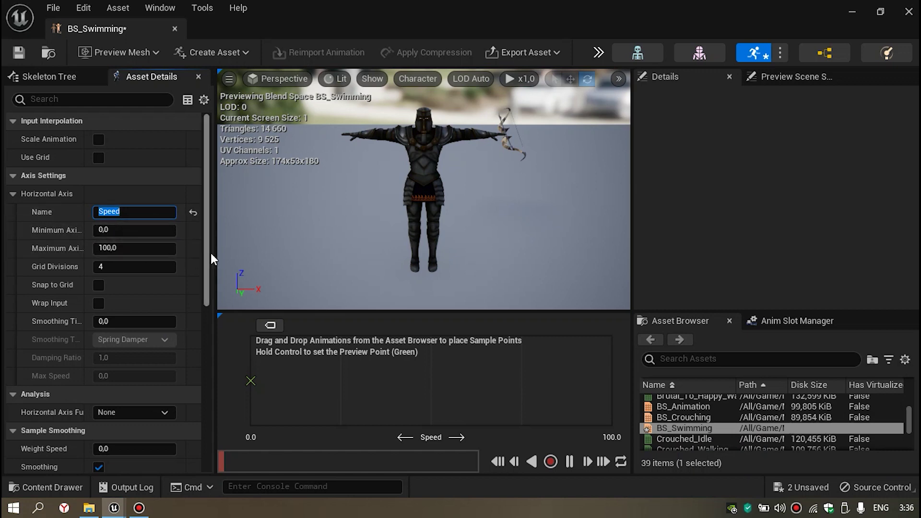
left_click_drag(214, 252, 317, 261)
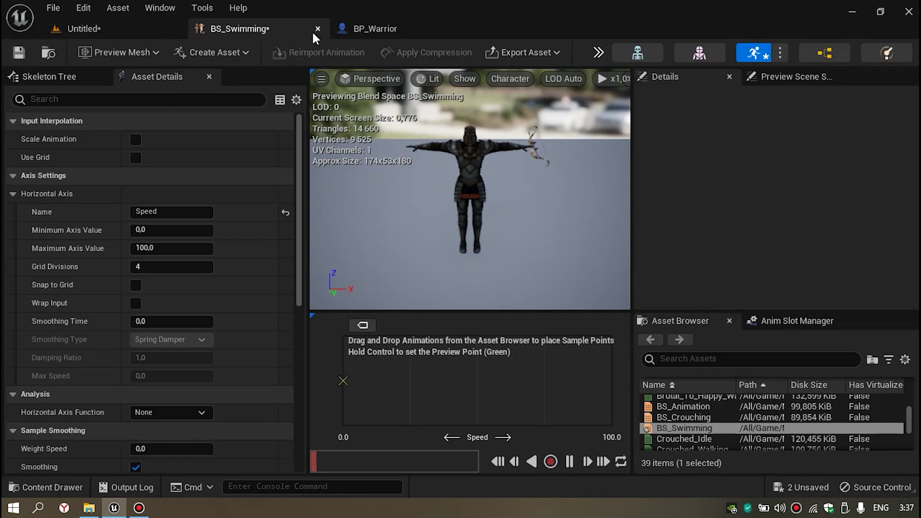
left_click(351, 31)
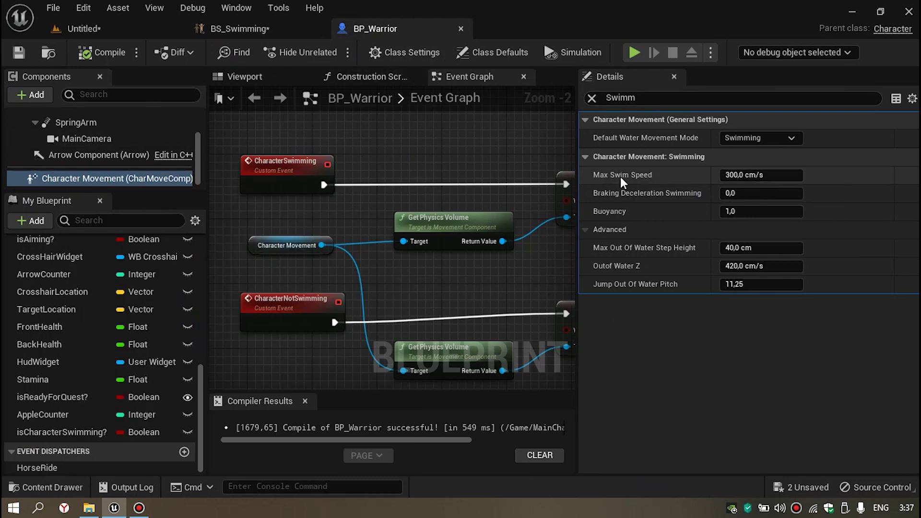
left_click(239, 30)
Step: Set the horizontal axis Maximum Axis Value to 300
left_click(164, 246)
type("300")
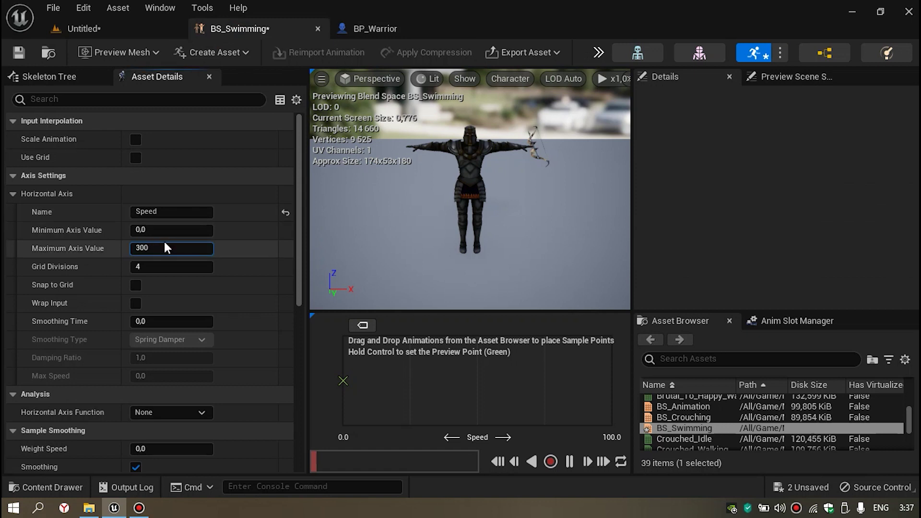
key("Return")
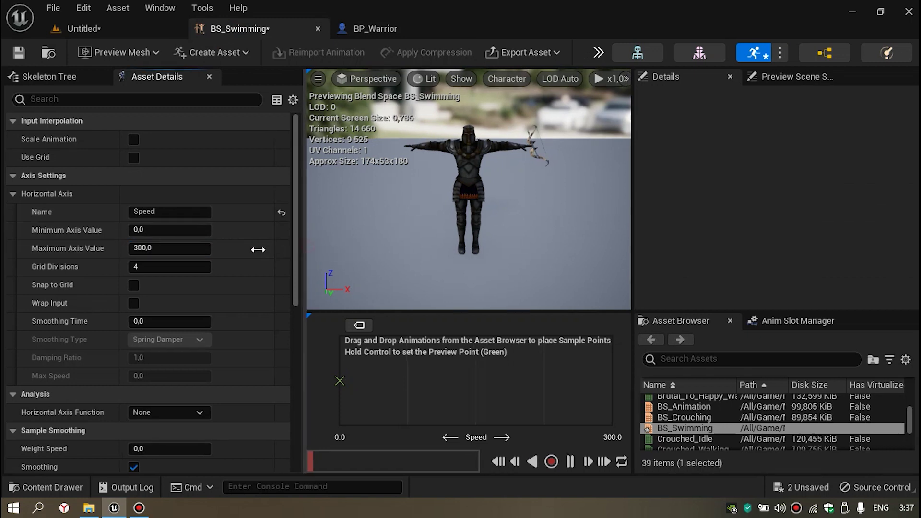
left_click_drag(308, 249, 236, 249)
scroll(702, 432, "down", 10)
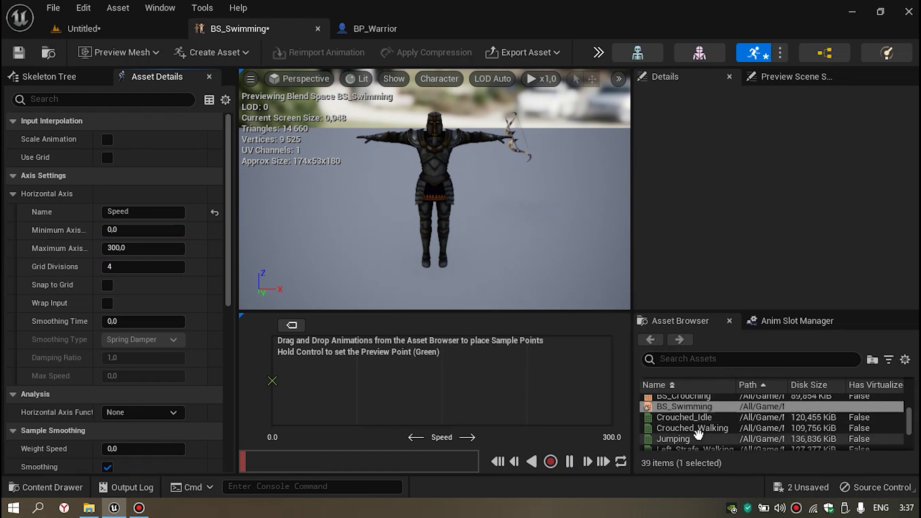
scroll(701, 431, "up", 3)
scroll(690, 427, "up", 2)
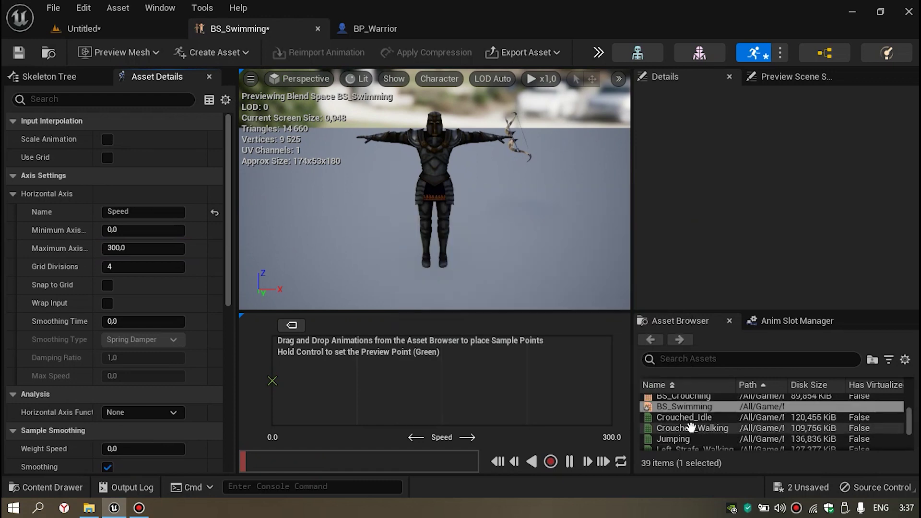
scroll(691, 425, "down", 2)
scroll(693, 431, "up", 1)
scroll(697, 422, "up", 4)
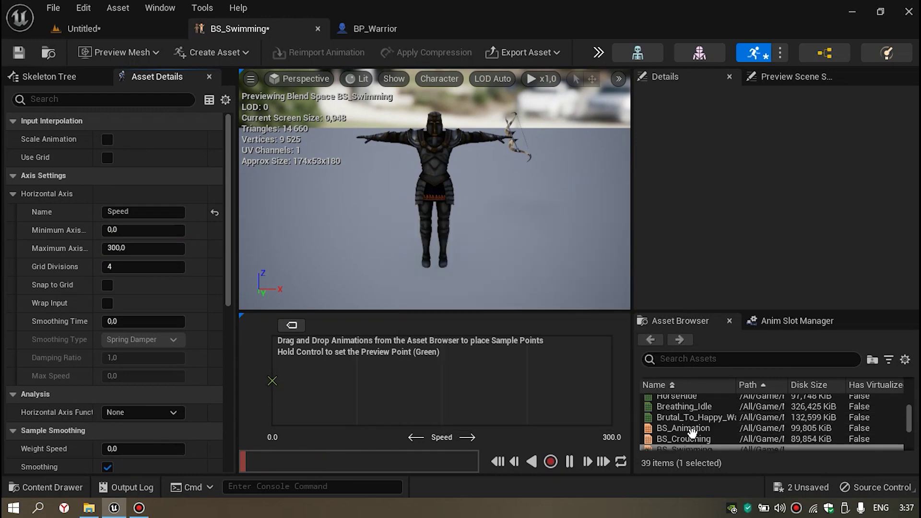
scroll(700, 416, "up", 2)
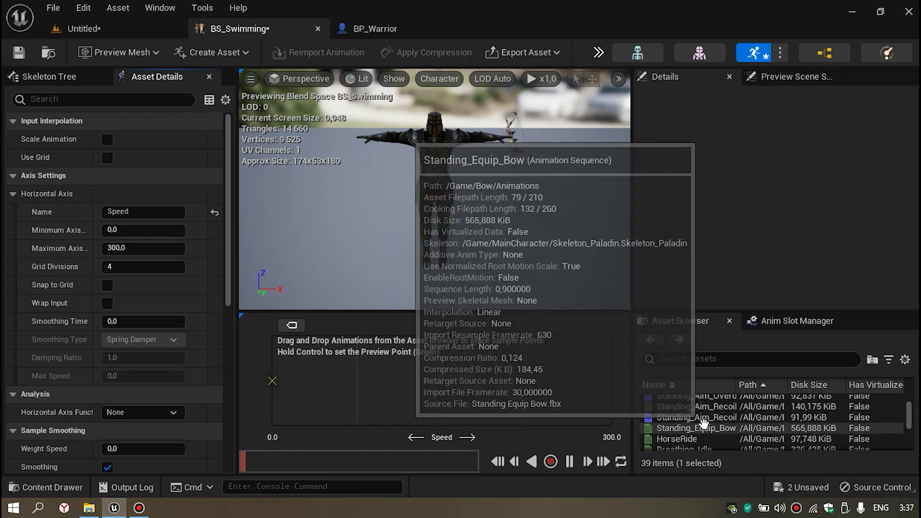
scroll(715, 433, "down", 2)
Step: Place Swimming samples at Speed 300 and Speed 0, then save and close BS_Swimming
left_click(703, 362)
type("Swi")
left_click_drag(688, 413, 616, 380)
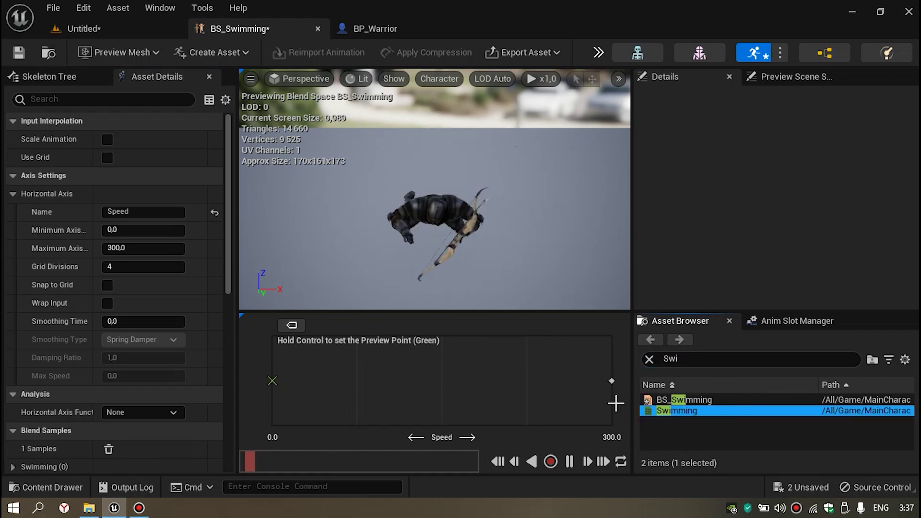
mouse_move(678, 411)
left_mouse_down()
mouse_move(264, 384)
mouse_move(272, 381)
left_mouse_up()
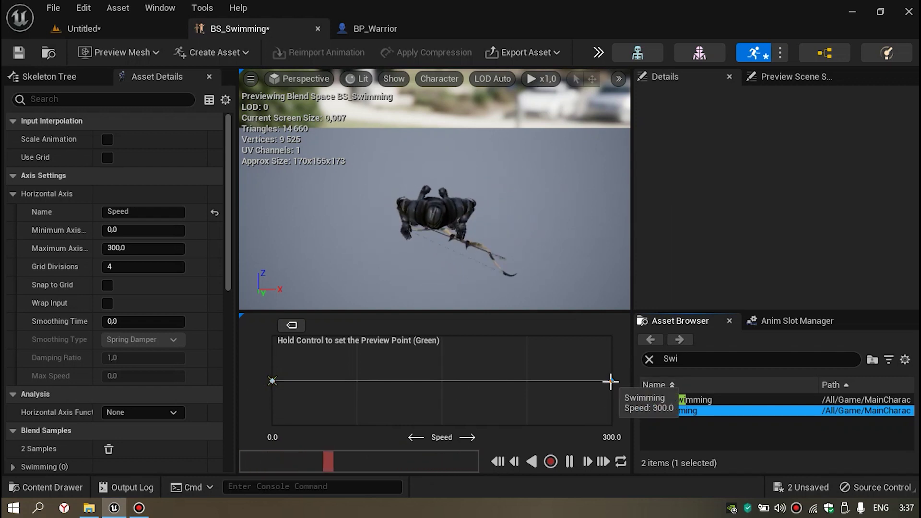
key("ctrl")
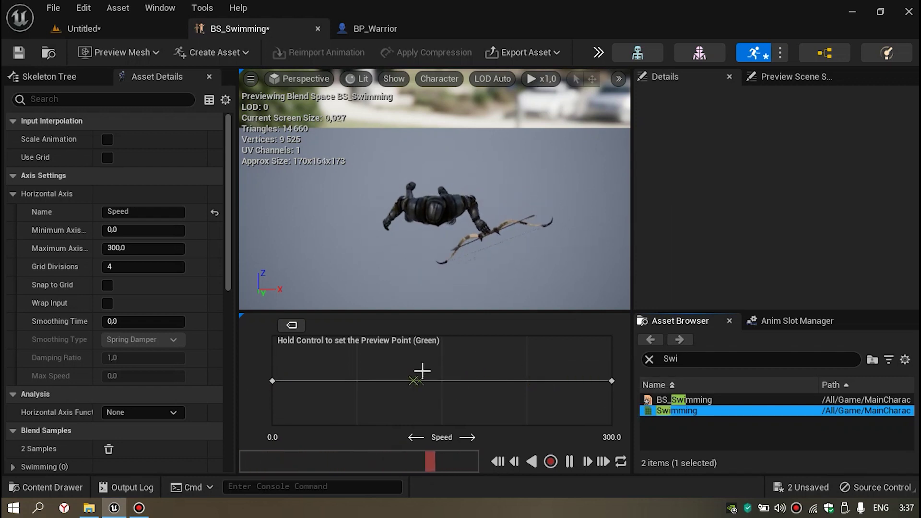
left_click(18, 50)
left_click(317, 29)
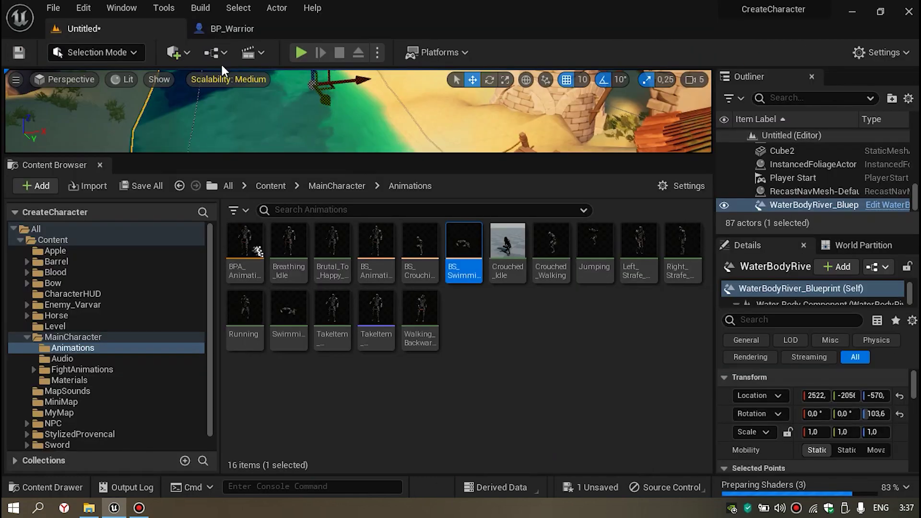
Step: Deselect BS_Swimming and open the BPA_Animation animation blueprint
left_click(489, 375)
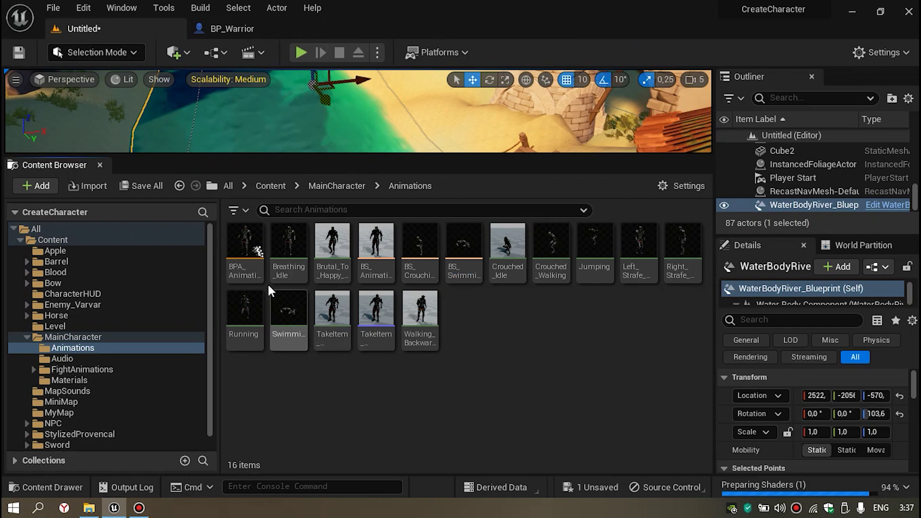
mouse_move(242, 278)
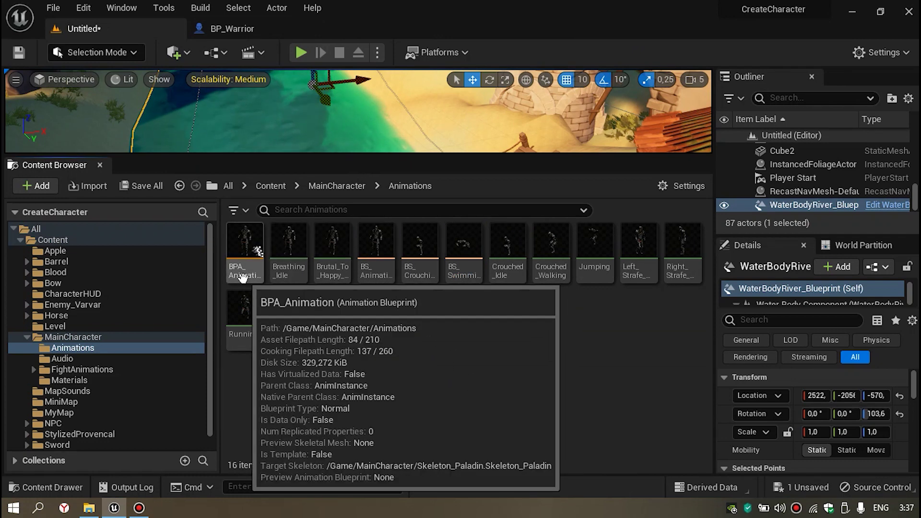
double_click(242, 277)
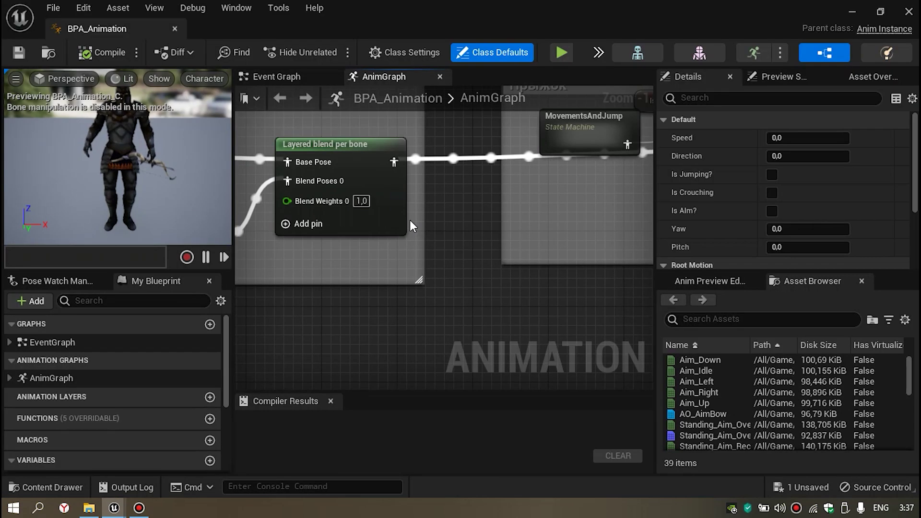
Step: Pan and zoom the AnimGraph around the Прыжок and crouch comment boxes
scroll(461, 254, "down", 2)
scroll(462, 262, "down", 3)
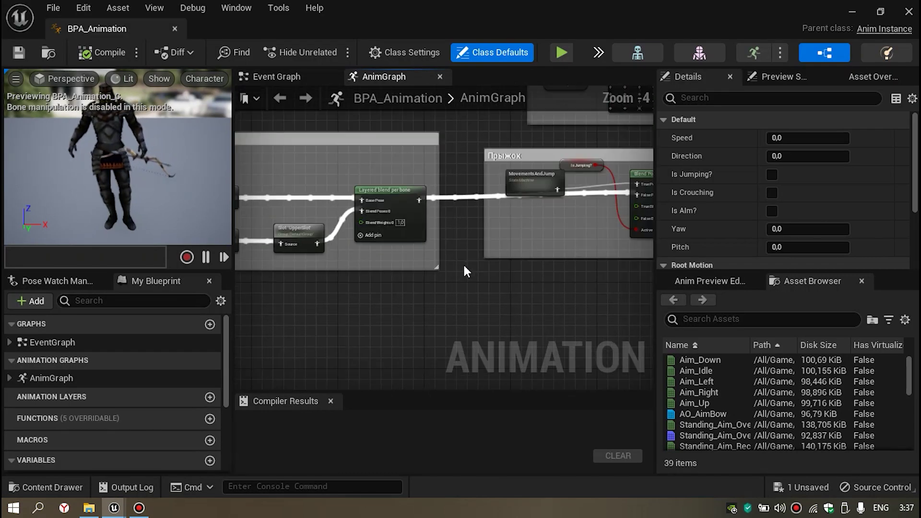
scroll(465, 271, "down", 1)
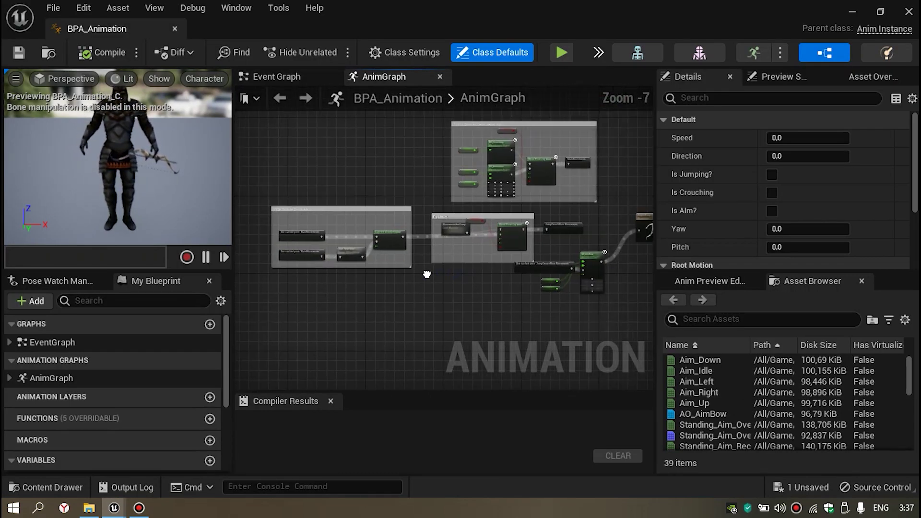
right_click_drag(466, 268, 324, 314)
scroll(324, 315, "up", 1)
scroll(392, 294, "up", 2)
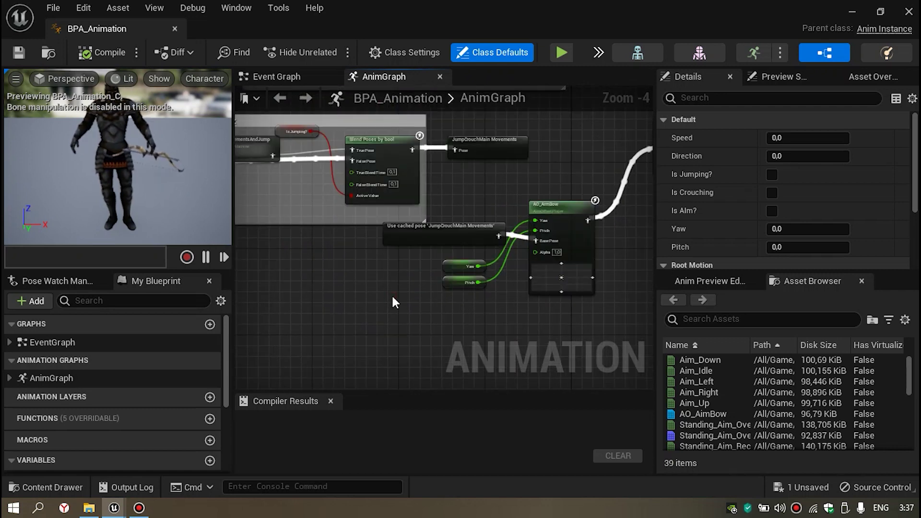
right_click_drag(380, 288, 463, 323)
scroll(463, 328, "down", 1)
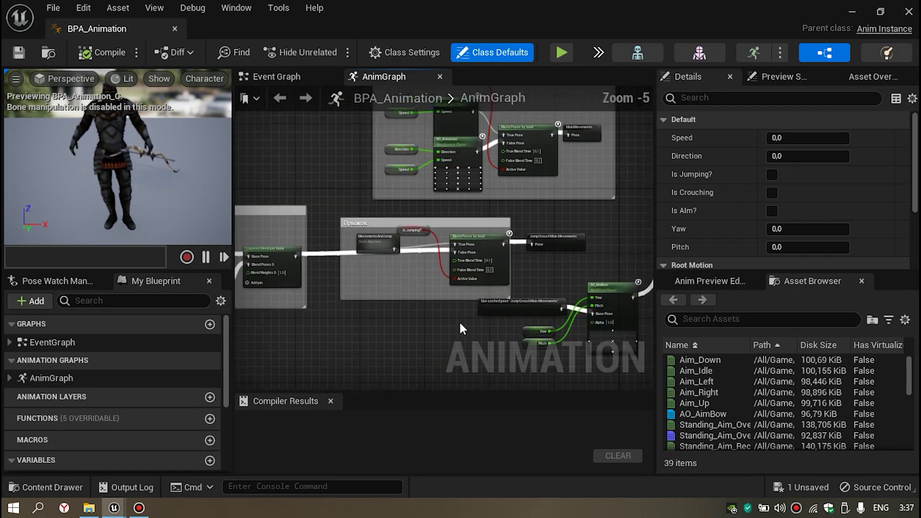
right_click_drag(436, 326, 588, 381)
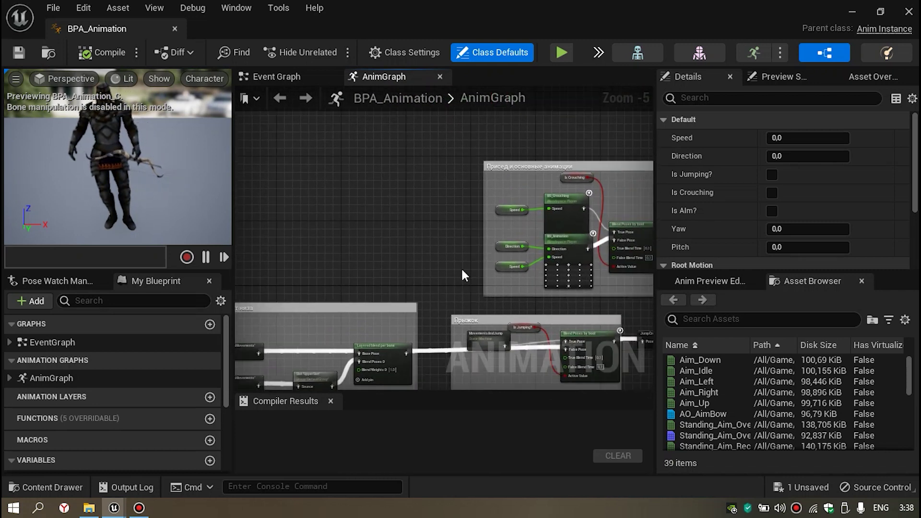
scroll(461, 266, "up", 2)
right_click_drag(623, 116, 433, 114)
scroll(574, 189, "down", 1)
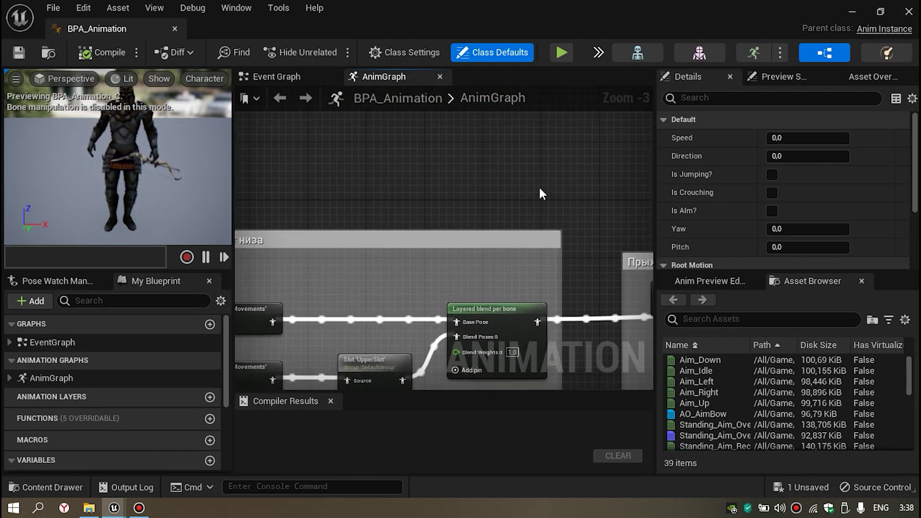
scroll(548, 191, "down", 1)
mouse_move(554, 192)
right_mouse_down()
mouse_move(391, 298)
mouse_move(256, 276)
right_mouse_up()
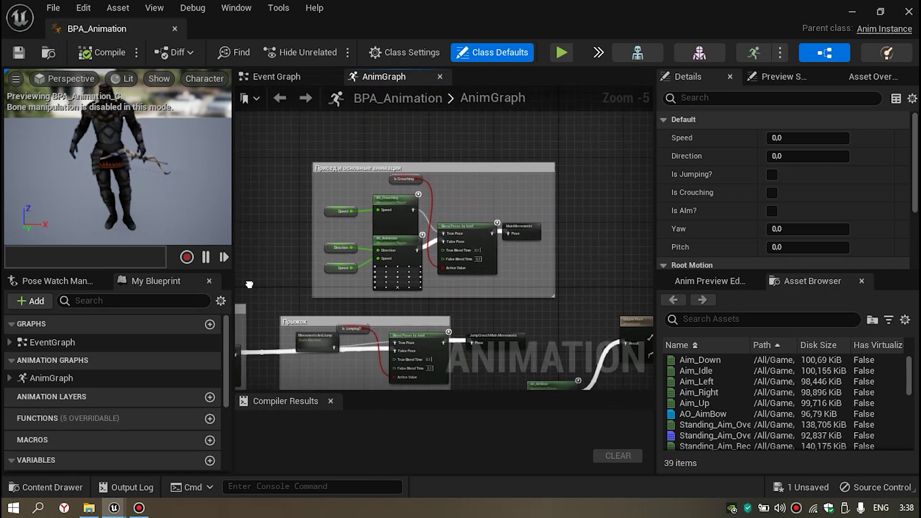
scroll(488, 307, "up", 2)
scroll(526, 231, "down", 1)
scroll(526, 226, "up", 2)
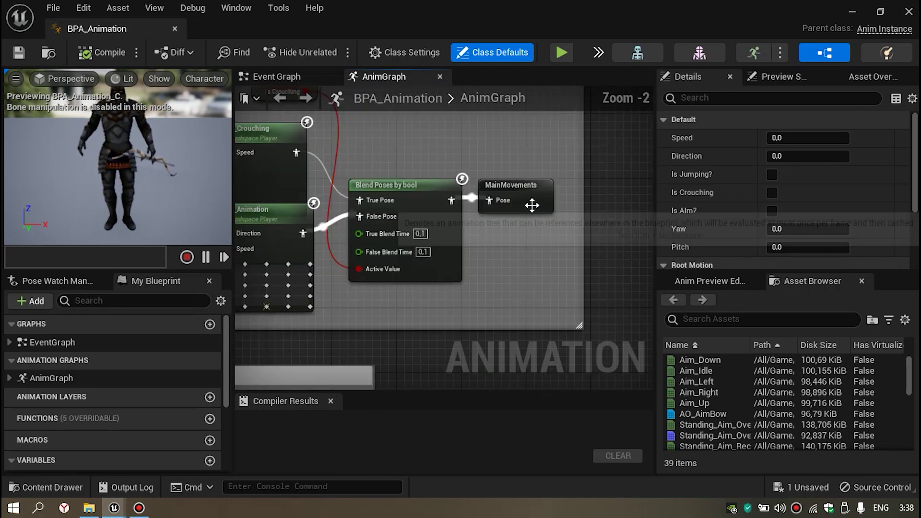
Step: Inspect the MainMovements node, then open the MovementsAndJump state machine
left_click(532, 204)
left_click(531, 253)
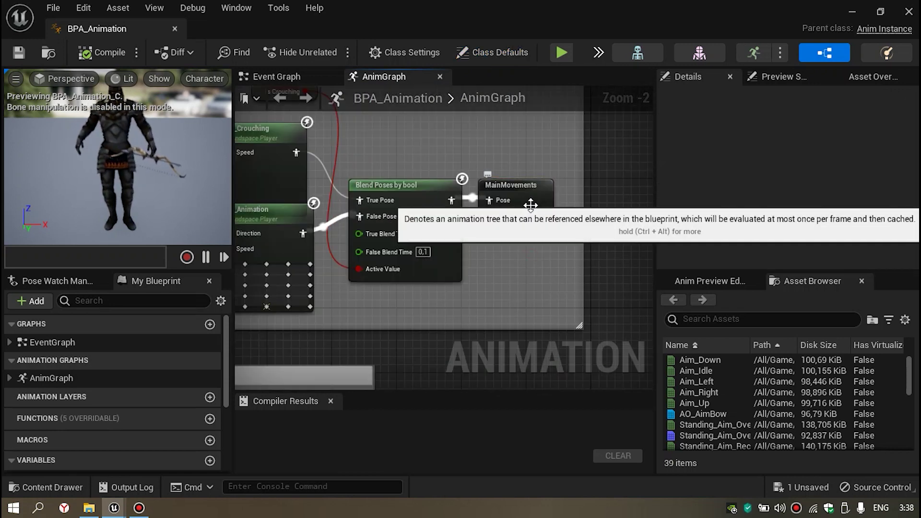
scroll(537, 249, "down", 1)
scroll(588, 180, "down", 1)
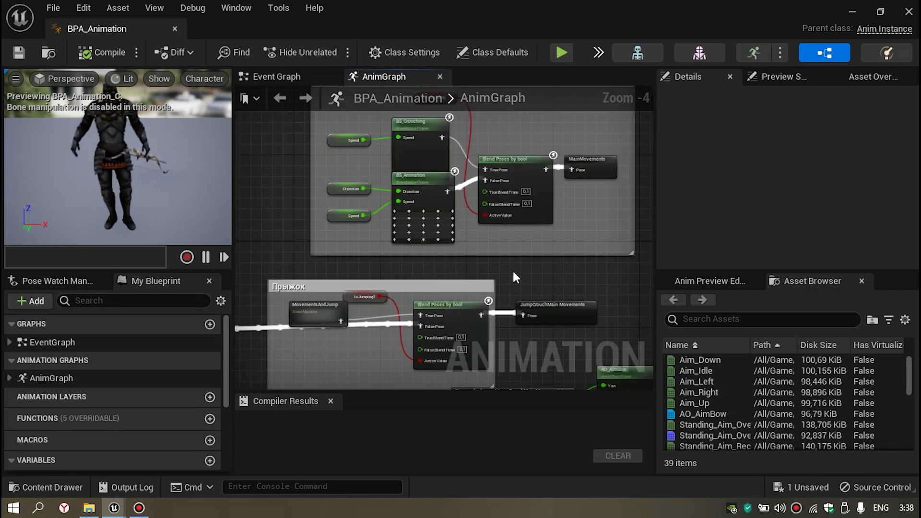
scroll(512, 269, "up", 1)
scroll(442, 269, "up", 1)
scroll(467, 274, "up", 2)
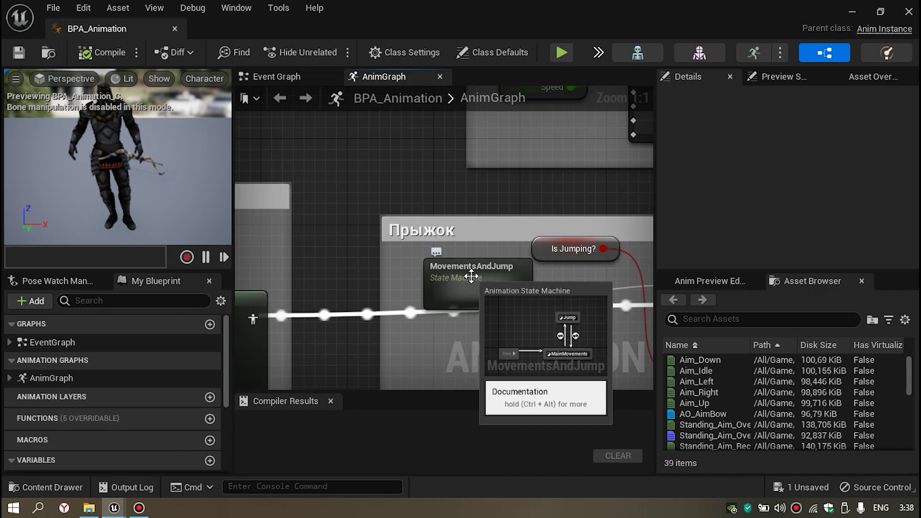
double_click(471, 278)
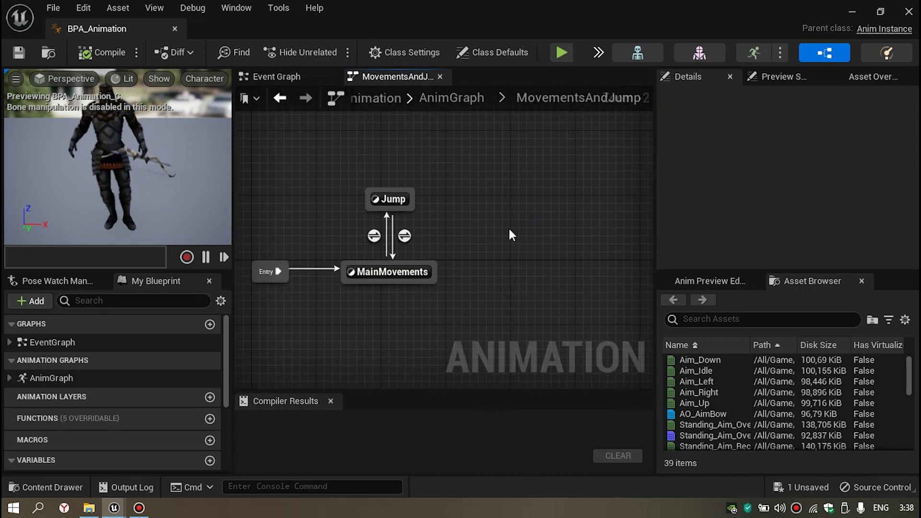
Step: Add a new state connected from MainMovements and position it underneath
right_click_drag(520, 262, 606, 237)
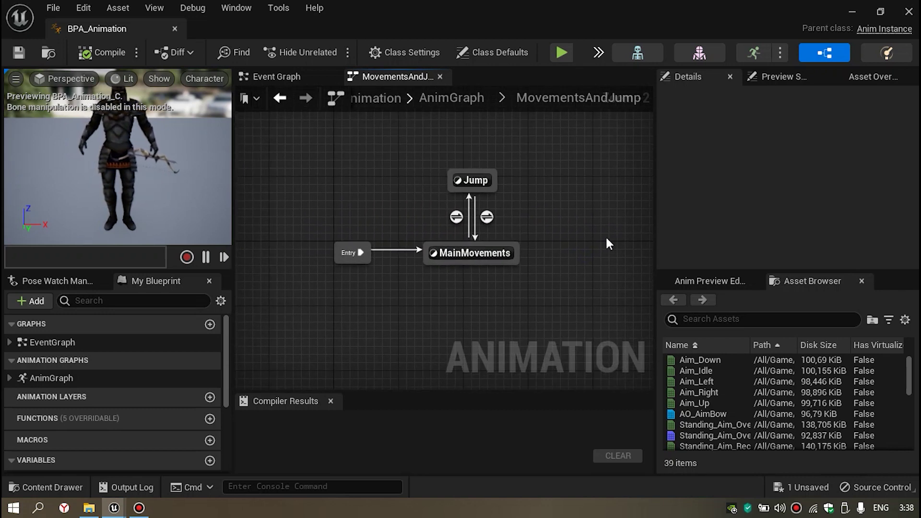
scroll(476, 278, "up", 1)
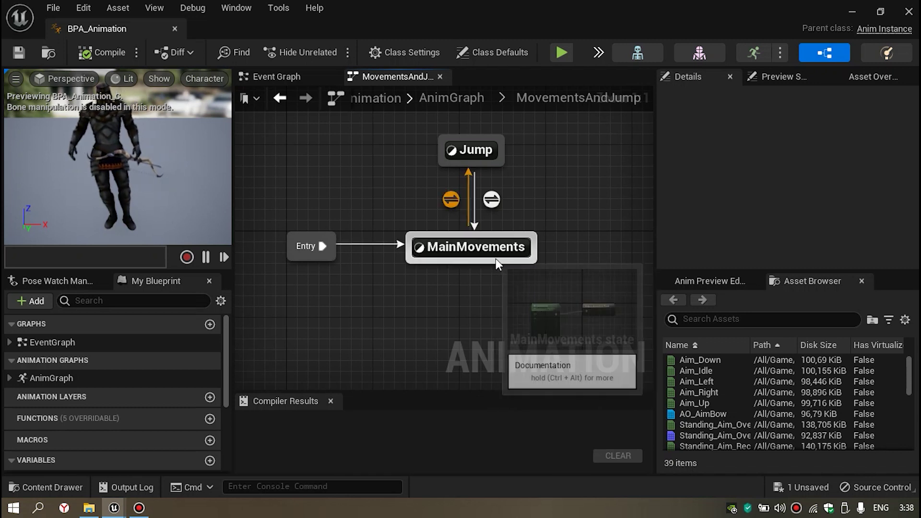
left_click_drag(504, 263, 502, 355)
type("S")
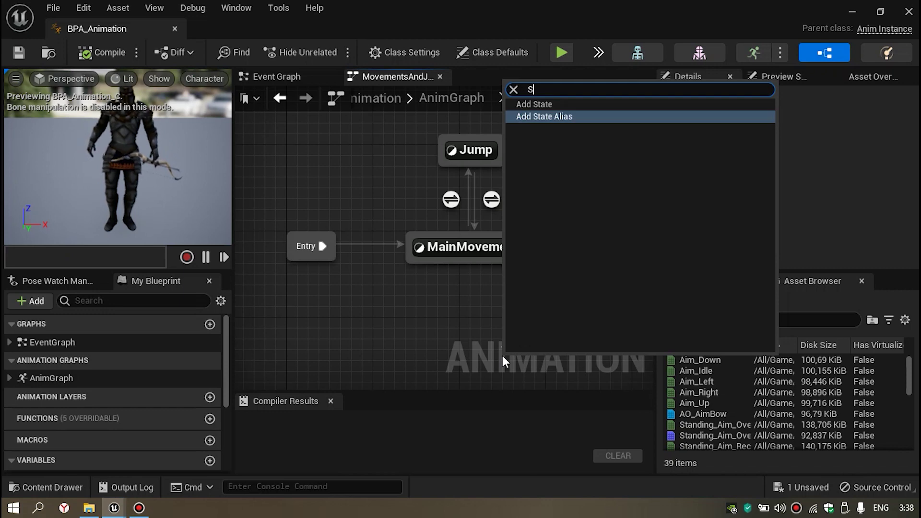
type("ta")
key("Return")
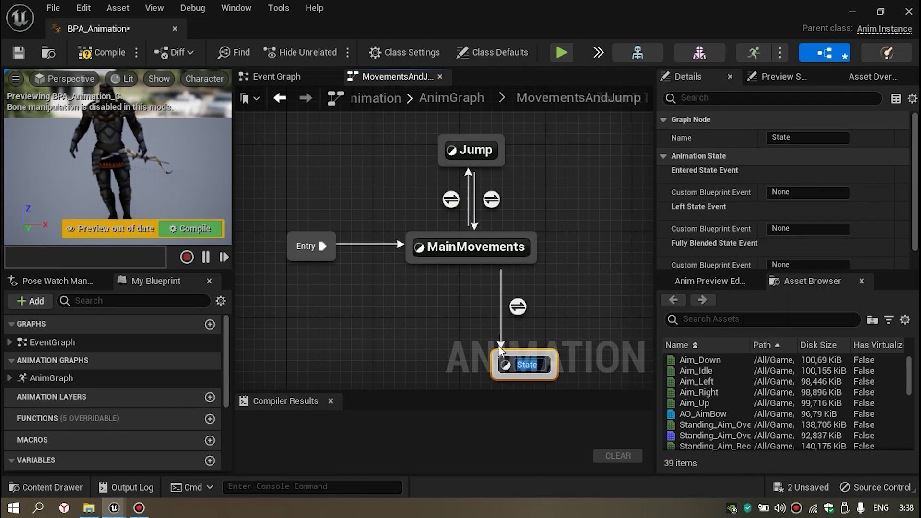
right_click_drag(502, 355, 496, 298)
left_click_drag(497, 322, 455, 321)
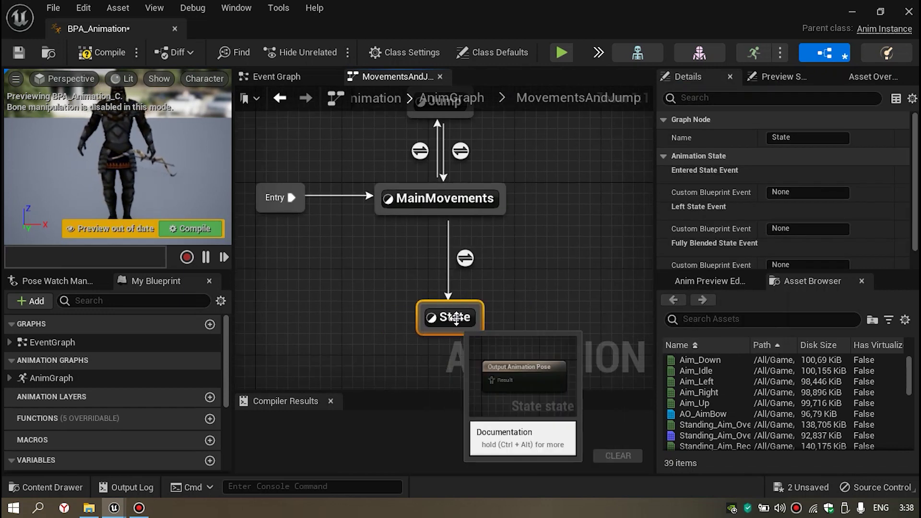
Step: Rename the new state to Swimming and add a transition from it back to MainMovements
key("F2")
left_click(800, 138)
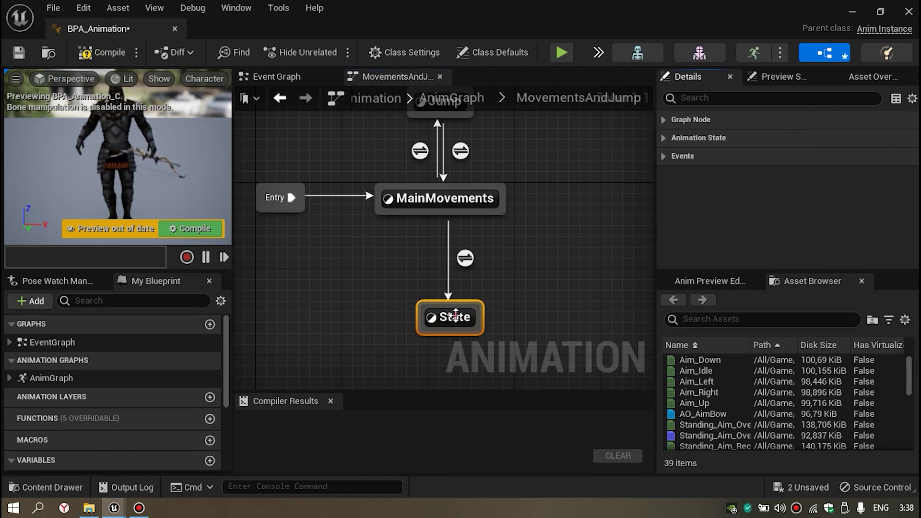
left_click(673, 119)
left_click(800, 138)
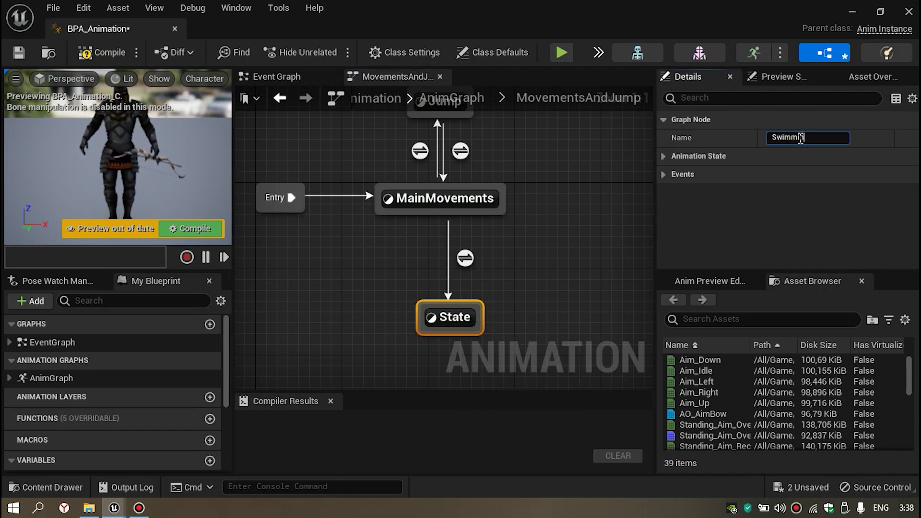
type("ng")
key("Return")
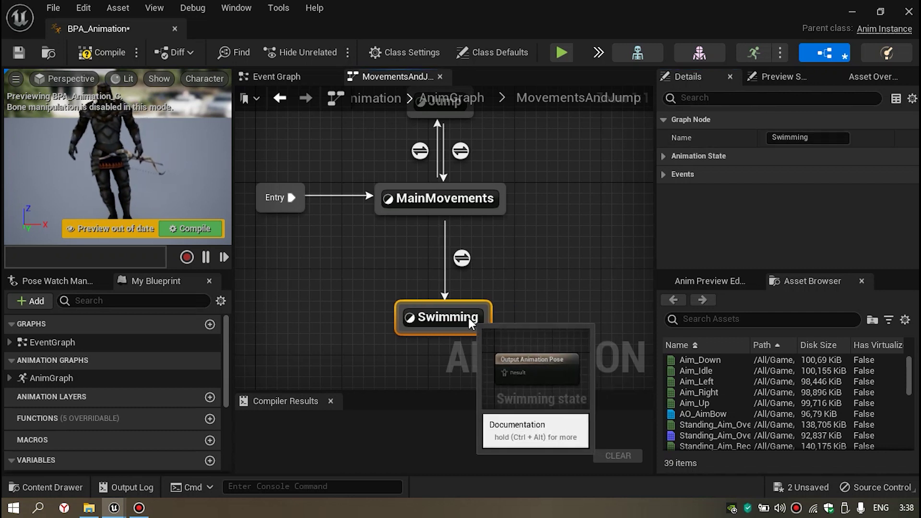
left_click_drag(429, 304, 433, 214)
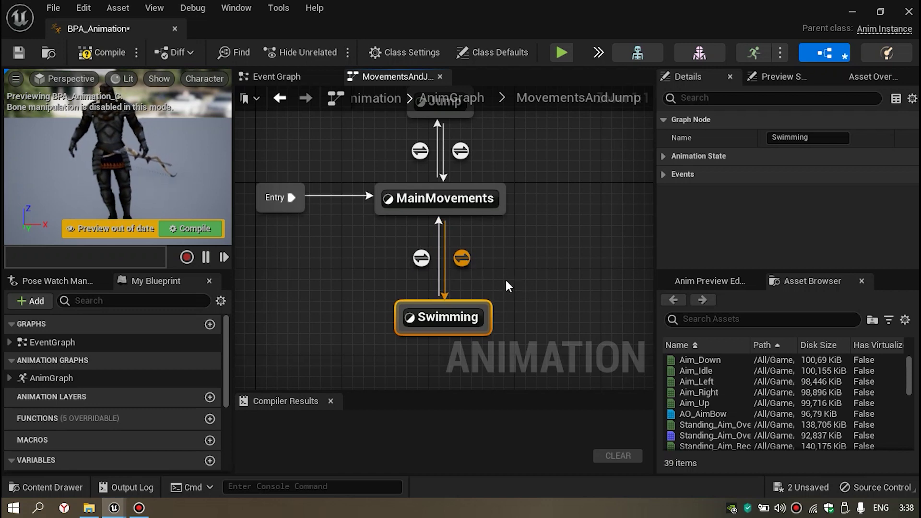
double_click(454, 317)
Step: Place BS_Swimming in the Swimming state and wire it to Output Animation Pose
left_click_drag(909, 373, 911, 402)
scroll(911, 402, "down", 1)
scroll(911, 402, "down", 2)
scroll(911, 402, "down", 1)
scroll(911, 402, "down", 1)
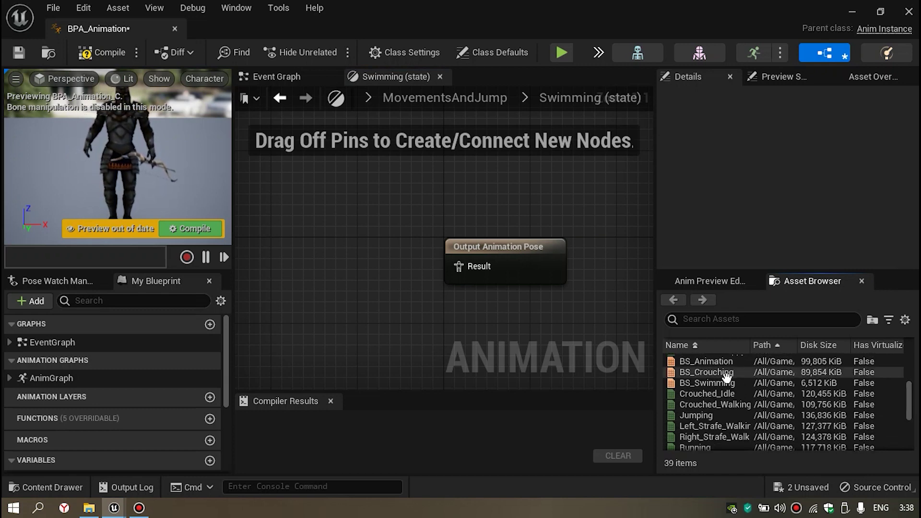
mouse_move(724, 383)
left_mouse_down()
mouse_move(314, 271)
mouse_move(463, 266)
left_mouse_up()
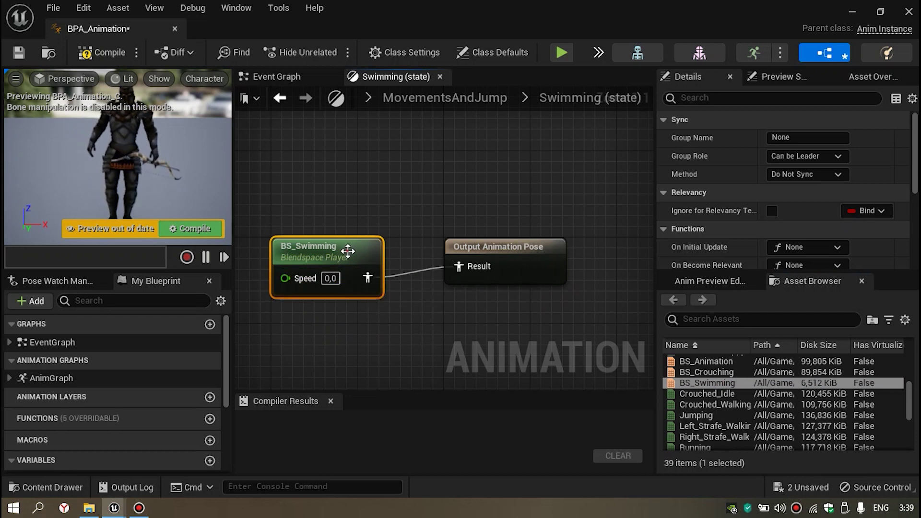
left_click_drag(346, 256, 346, 246)
Step: Feed the Speed variable into BS_Swimming's Speed input
scroll(119, 412, "down", 3)
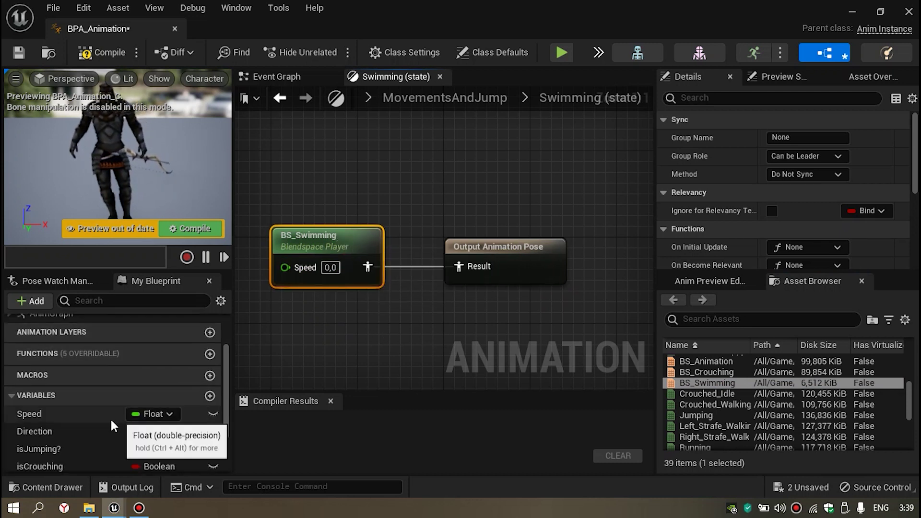
right_click_drag(328, 341, 506, 297)
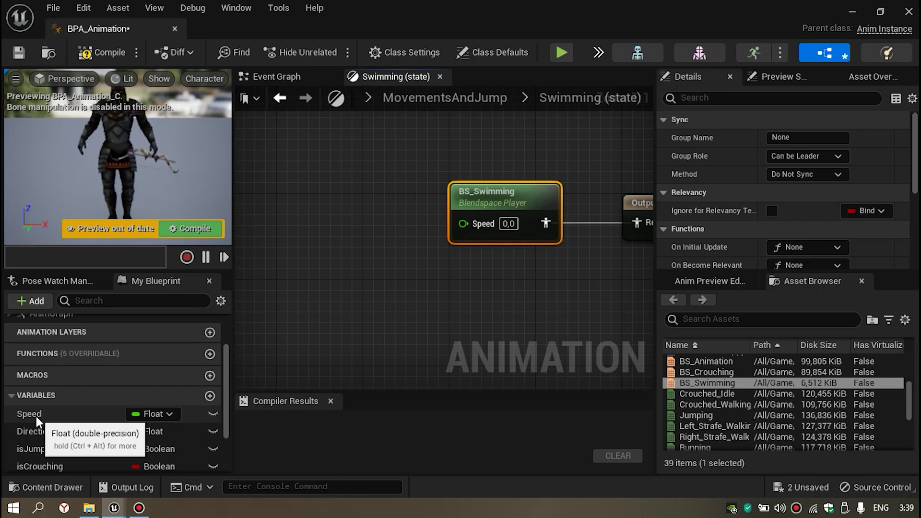
left_click_drag(32, 415, 462, 224)
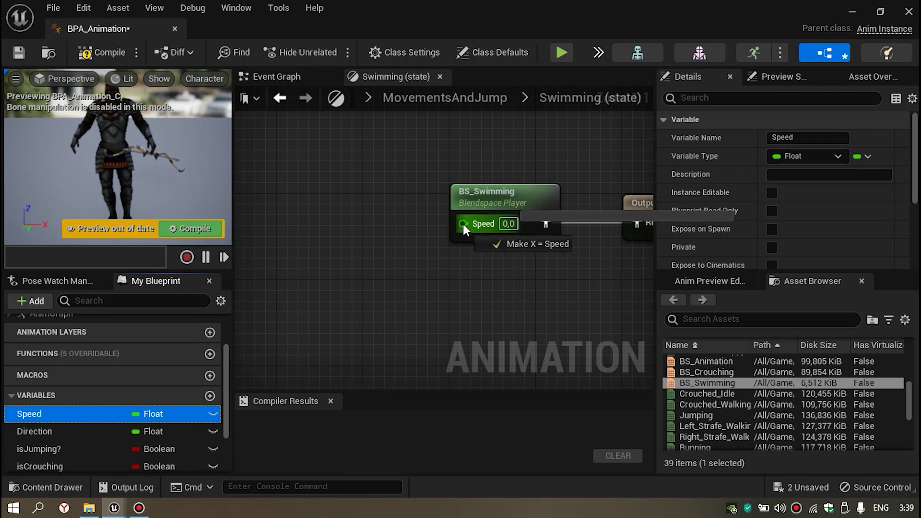
left_click(378, 218)
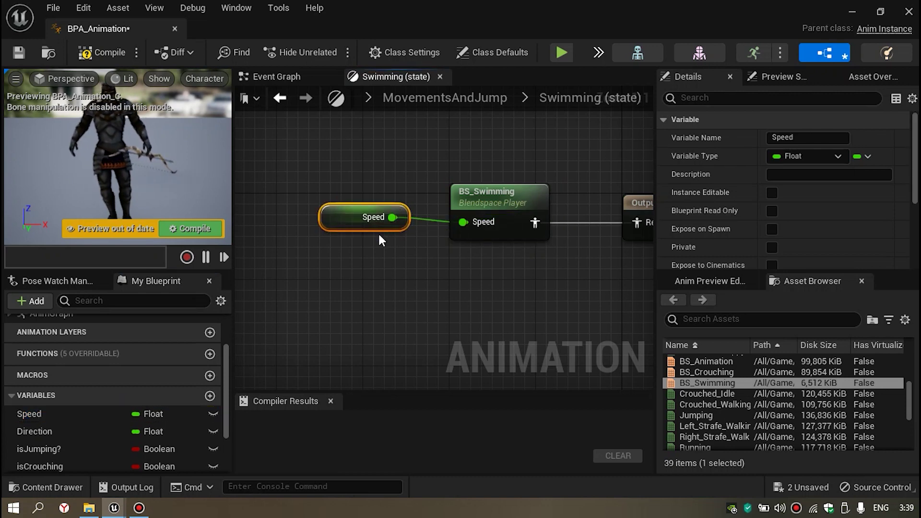
left_click_drag(378, 223, 378, 234)
Step: Compile and save BPA_Animation, then return to the MovementsAndJump state machine
left_click(103, 52)
left_click(17, 52)
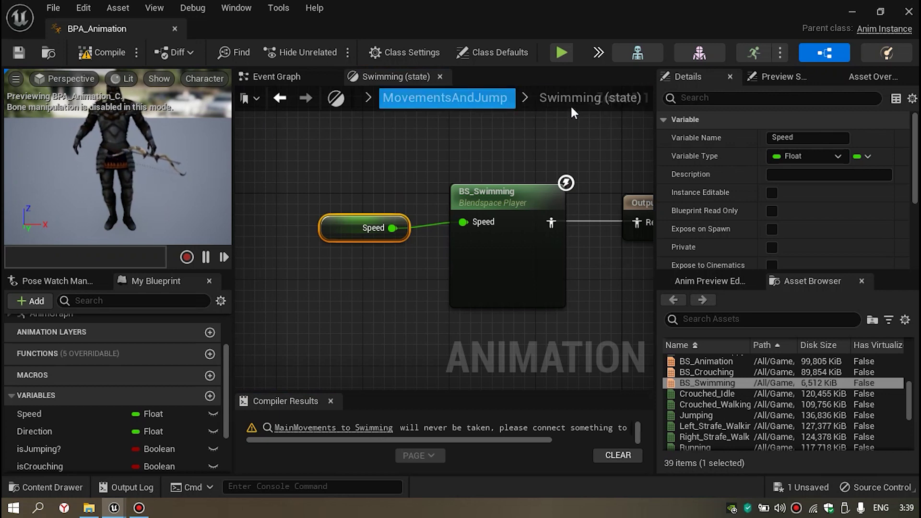
left_click(502, 98)
right_click_drag(418, 302, 285, 224)
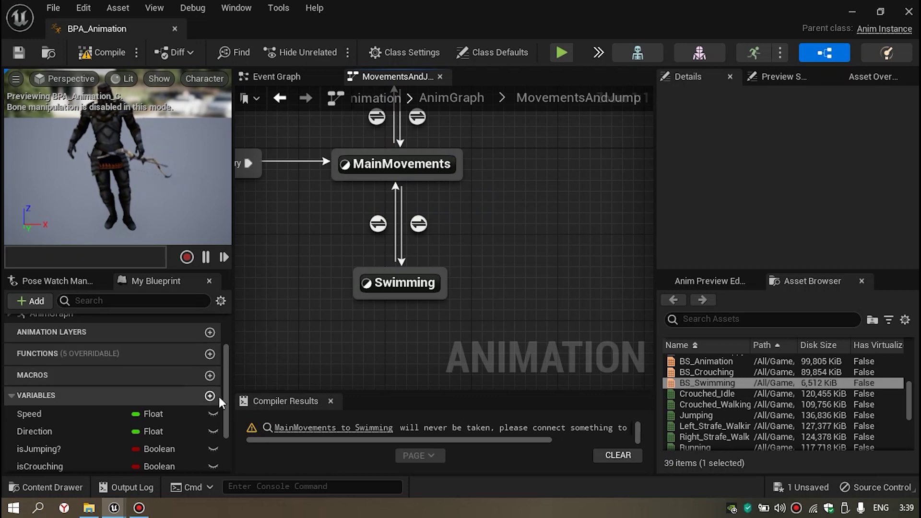
Step: Create a new Boolean variable named isSwimming?
scroll(224, 425, "down", 2)
scroll(223, 426, "down", 1)
scroll(224, 426, "down", 1)
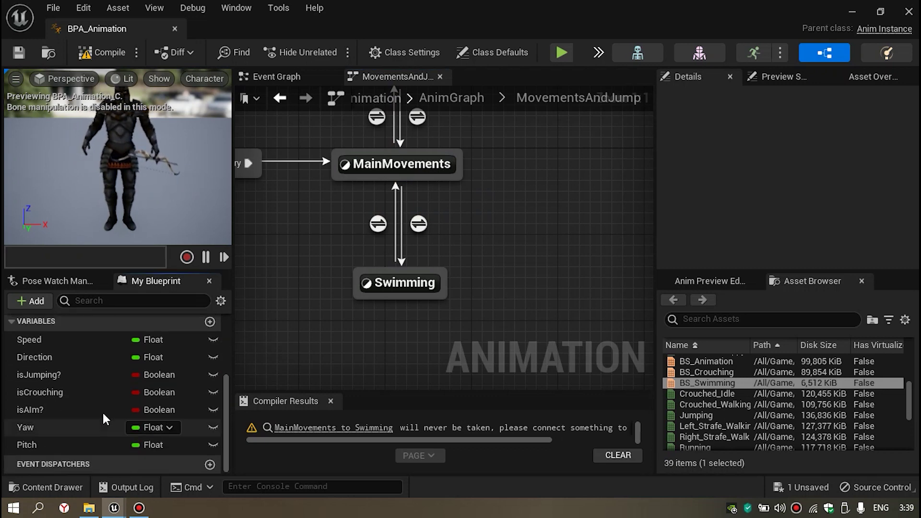
left_click(213, 321)
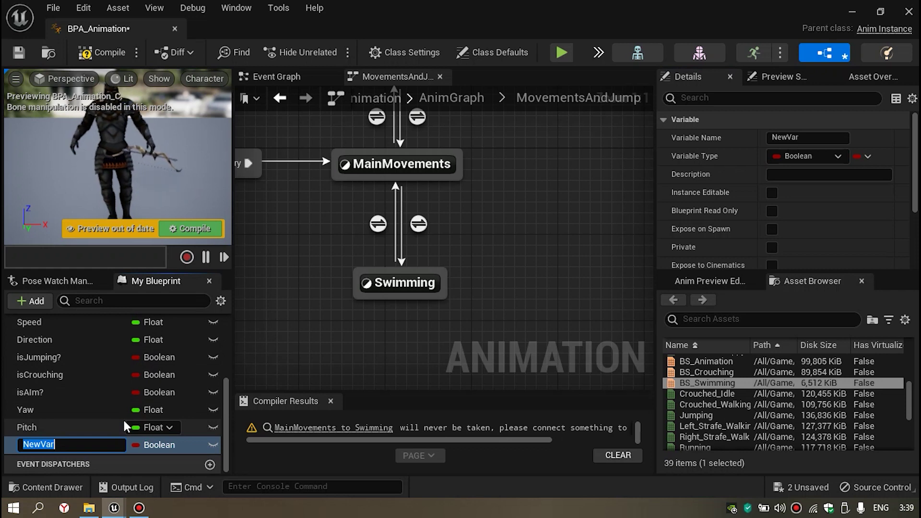
type("isSwimming?")
key("Return")
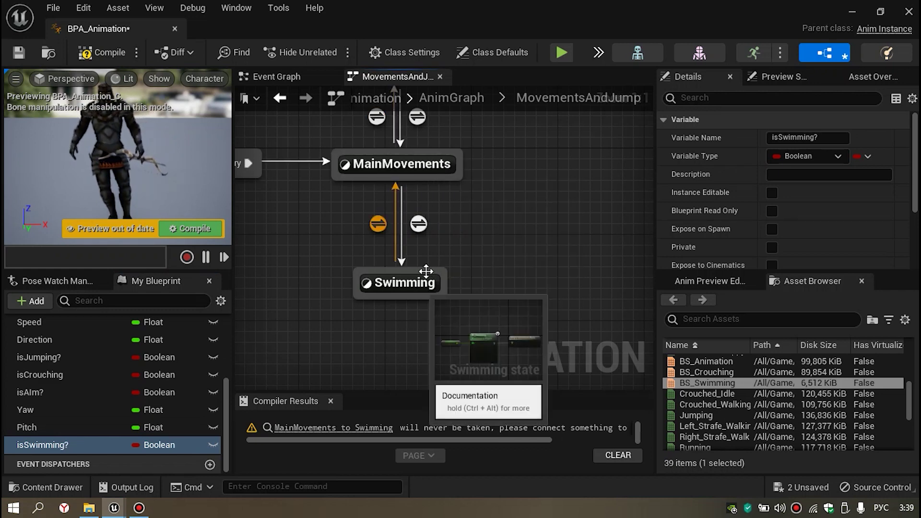
Step: Make isSwimming? the MainMovements-to-Swimming transition condition, then compile and save
double_click(419, 223)
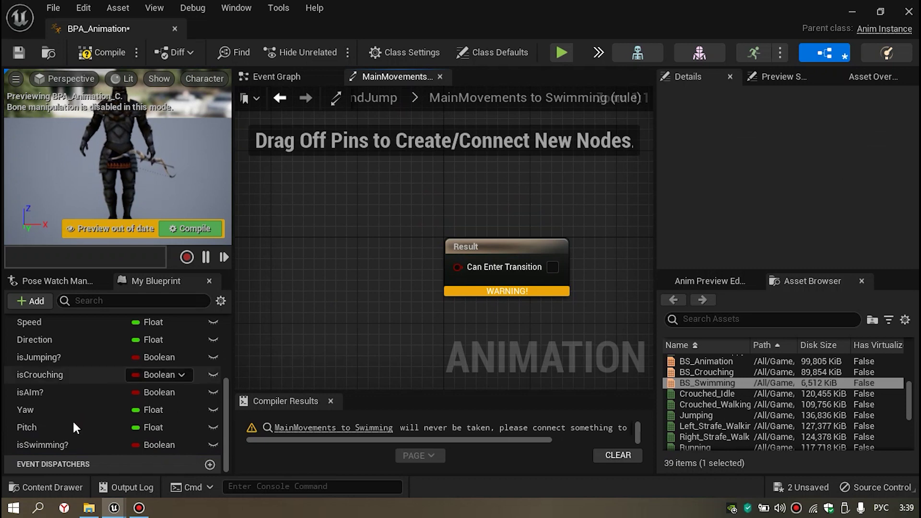
mouse_move(52, 445)
left_mouse_down()
mouse_move(467, 272)
mouse_move(458, 264)
left_mouse_up()
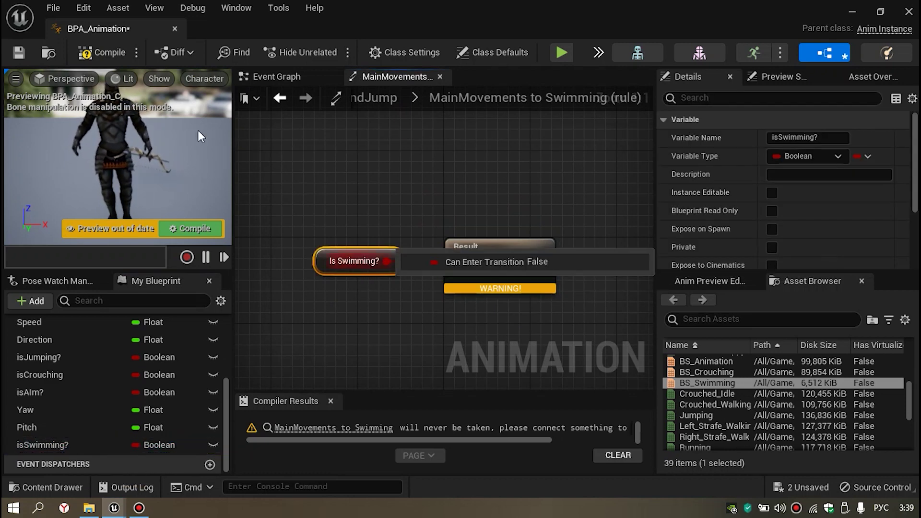
left_click(102, 52)
left_click(19, 53)
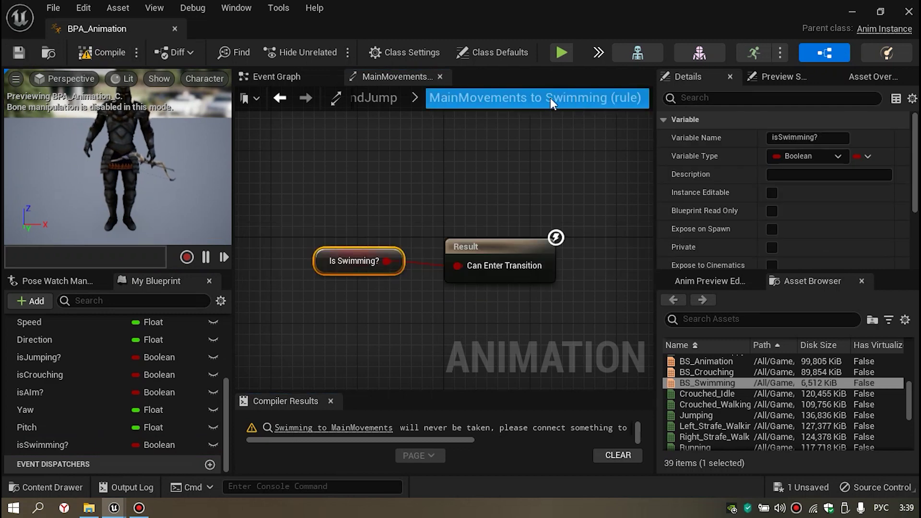
left_click(372, 98)
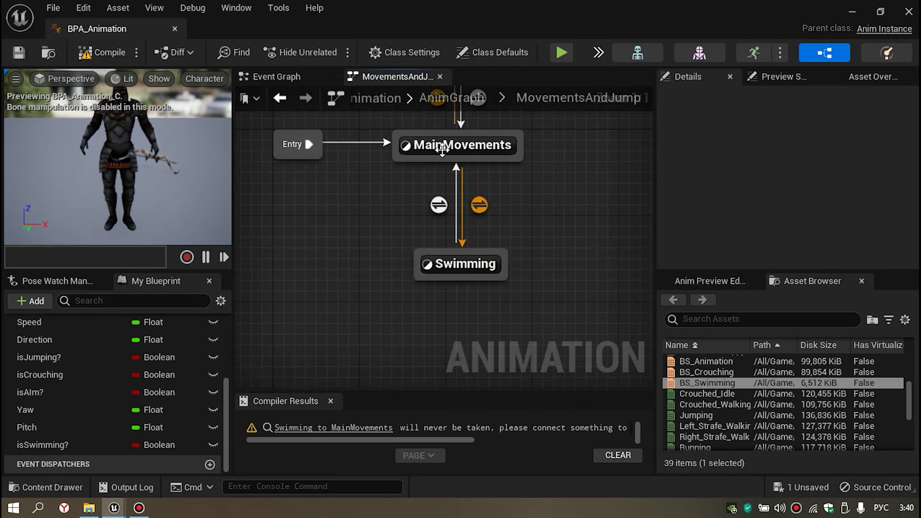
Step: Add an isSwimming? getter to the Swimming-to-MainMovements transition rule
left_click(435, 205)
double_click(435, 205)
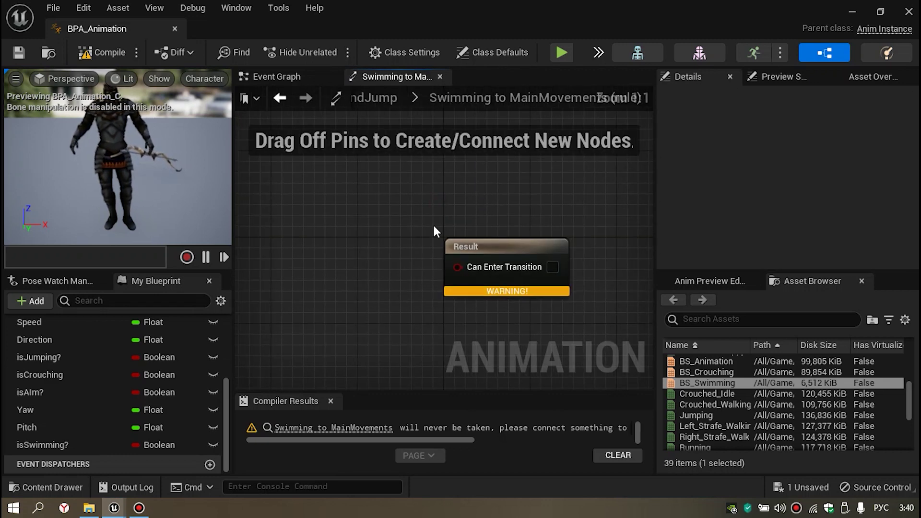
left_click_drag(36, 446, 249, 231)
right_click_drag(282, 211, 341, 198)
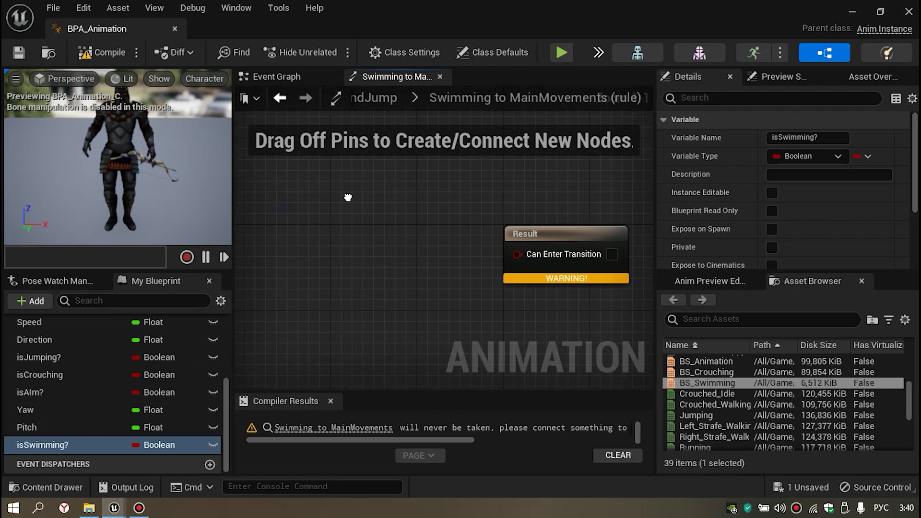
left_click_drag(67, 444, 266, 206)
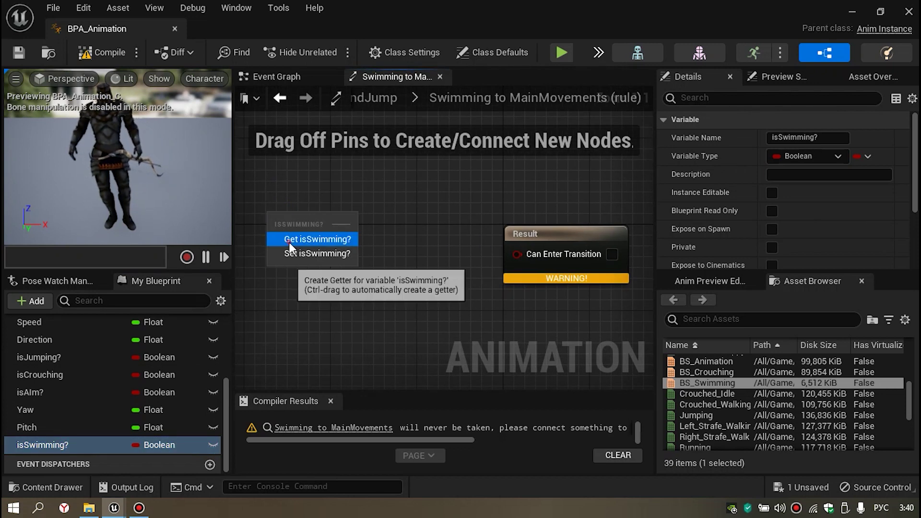
left_click(289, 240)
Step: Add a NOT Boolean node fed by Is Swimming?
left_click_drag(338, 216, 347, 305)
type("T")
key("BackSpace")
key("alt+shift")
type("not")
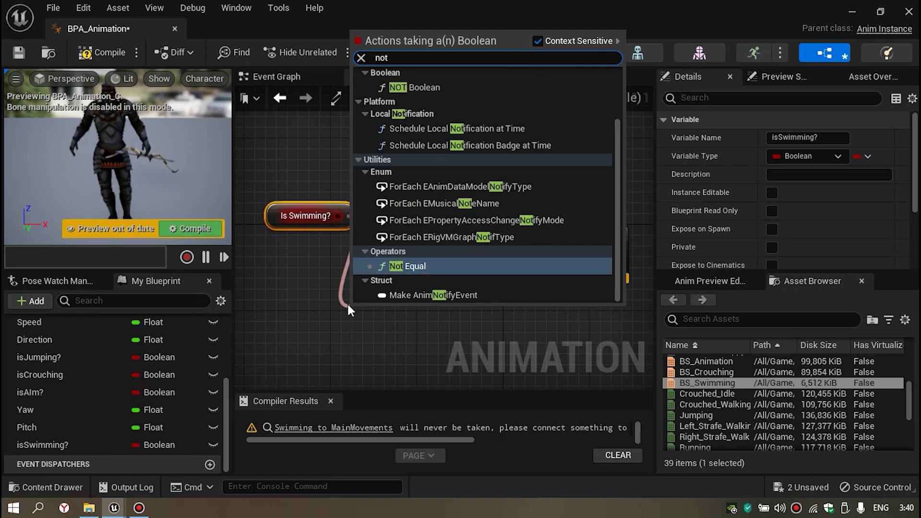
key("Up")
key("Up")
key("Up")
key("Up")
key("Up")
key("Up")
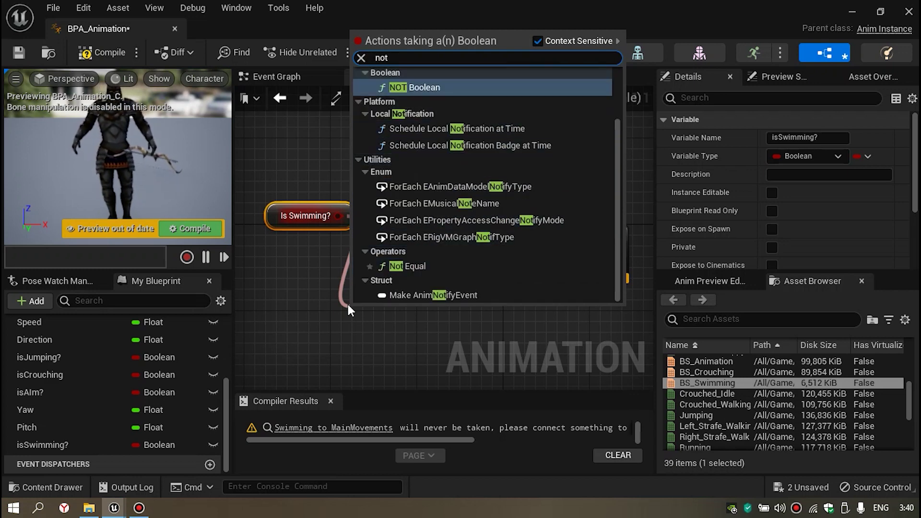
key("Return")
Step: Connect the NOT output to Can Enter Transition and compile
left_click(442, 295)
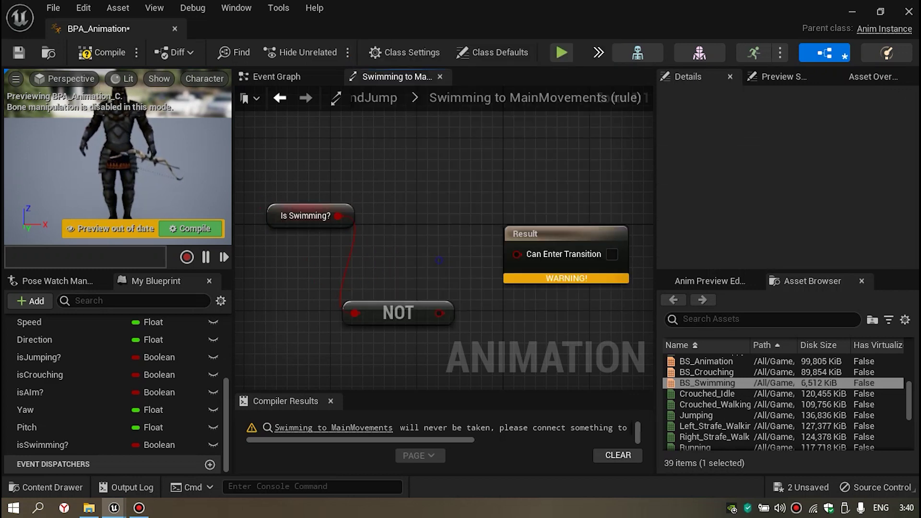
right_click_drag(443, 295, 383, 277)
left_click_drag(421, 249, 460, 218)
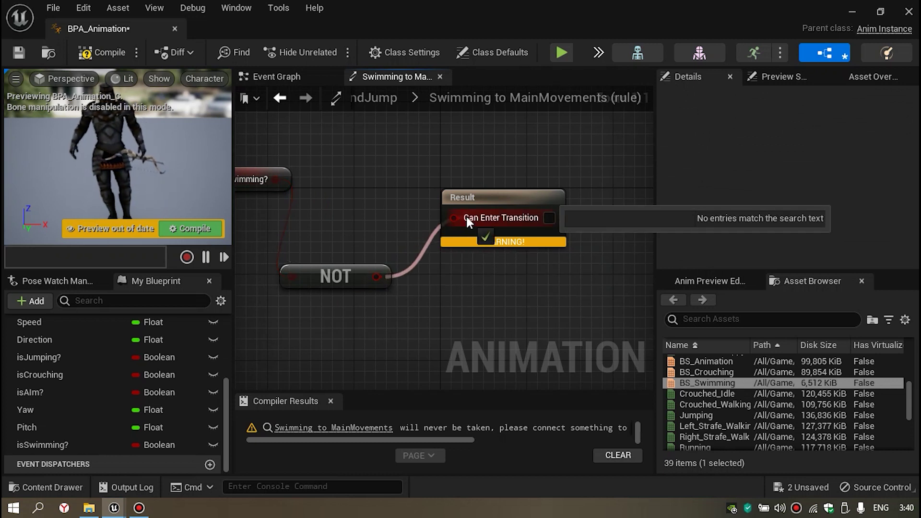
right_click_drag(437, 204, 490, 206)
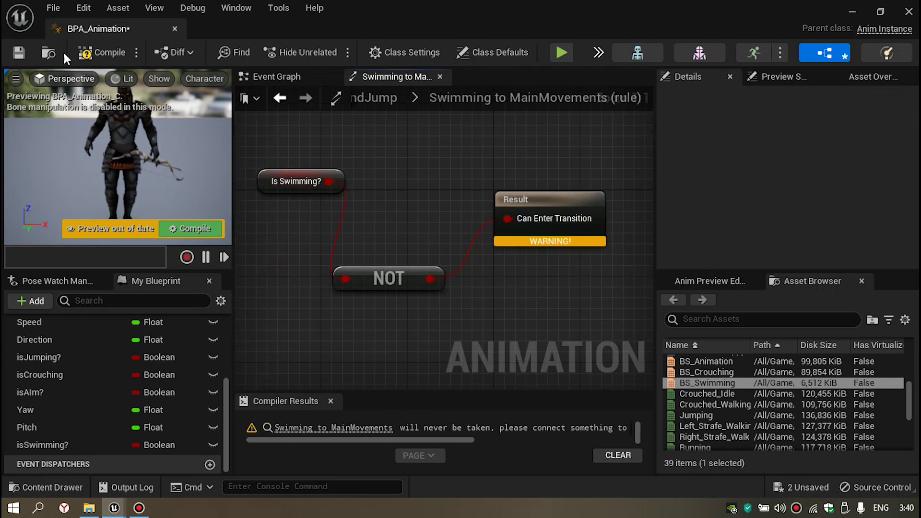
left_click(99, 54)
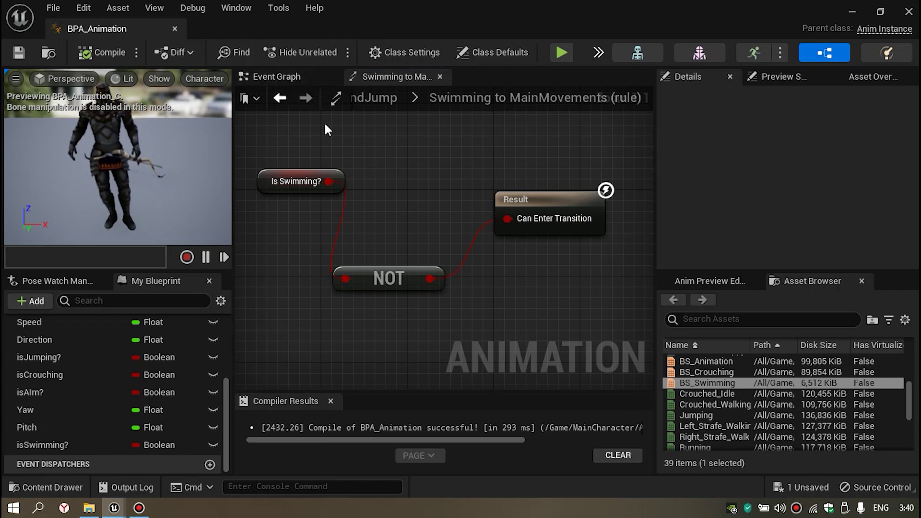
left_click(298, 80)
Step: Find Try Get Pawn Owner and search its Return Value actions for 'Cast To Bp_Wa'
scroll(403, 200, "down", 2)
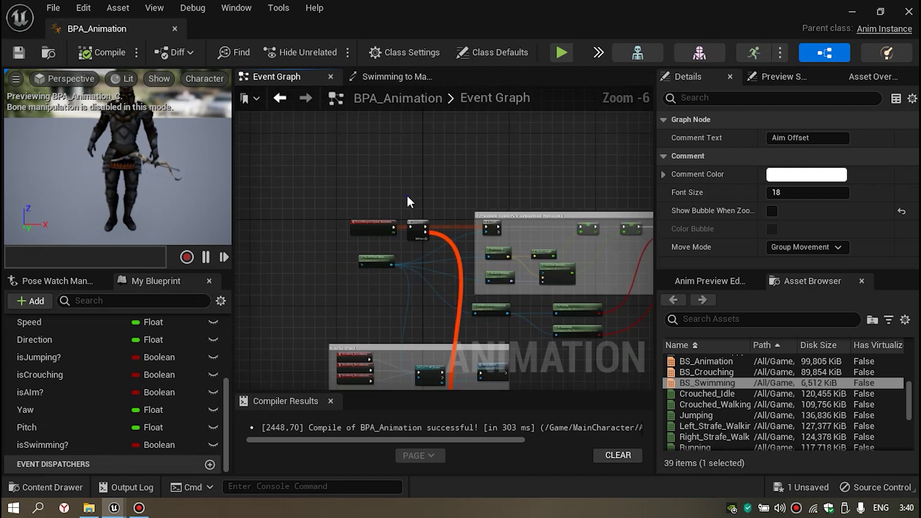
scroll(349, 204, "up", 3)
scroll(364, 222, "down", 1)
mouse_move(365, 222)
right_mouse_down()
mouse_move(409, 142)
mouse_move(393, 336)
mouse_move(367, 345)
mouse_move(363, 249)
right_mouse_up()
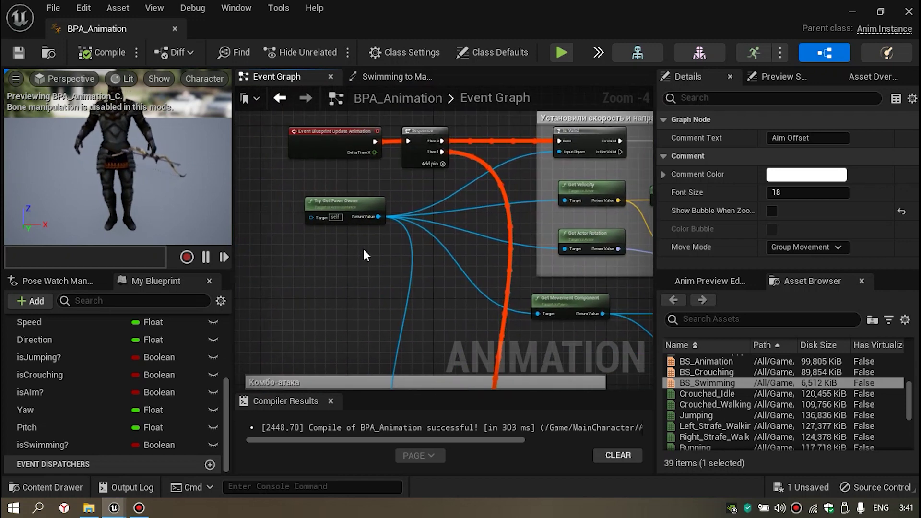
scroll(356, 223, "up", 4)
left_click(371, 186)
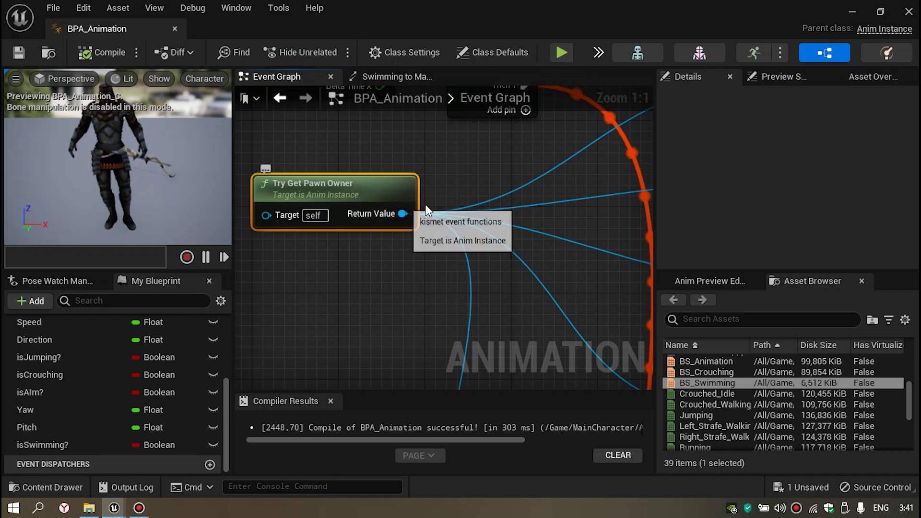
scroll(371, 189, "down", 2)
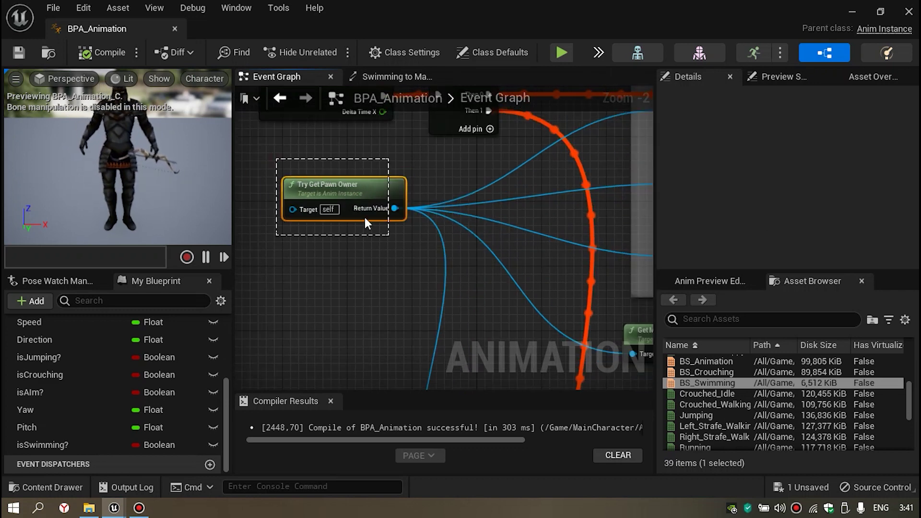
left_click_drag(352, 169, 387, 165)
scroll(396, 174, "down", 2)
right_click_drag(397, 173, 309, 205)
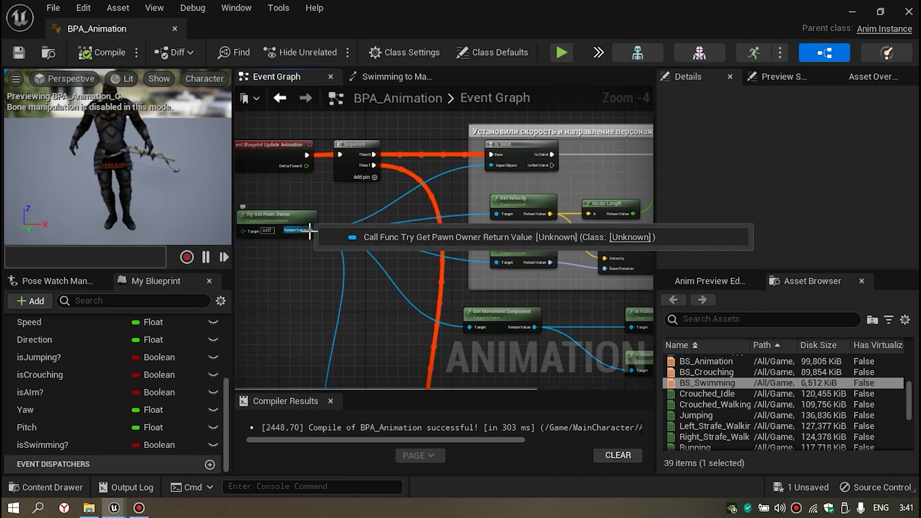
mouse_move(310, 232)
left_mouse_down()
mouse_move(294, 278)
mouse_move(595, 232)
mouse_move(516, 183)
left_mouse_up()
type("C")
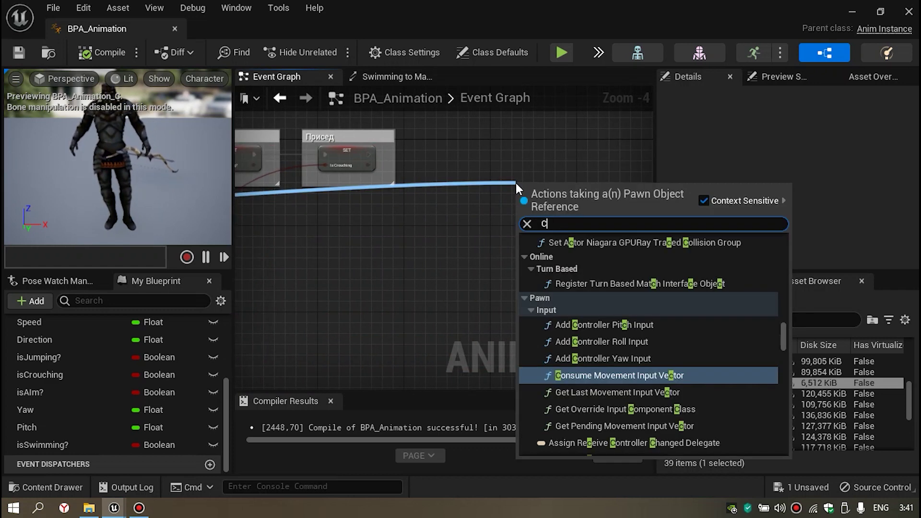
type("ast To Bp_Wa")
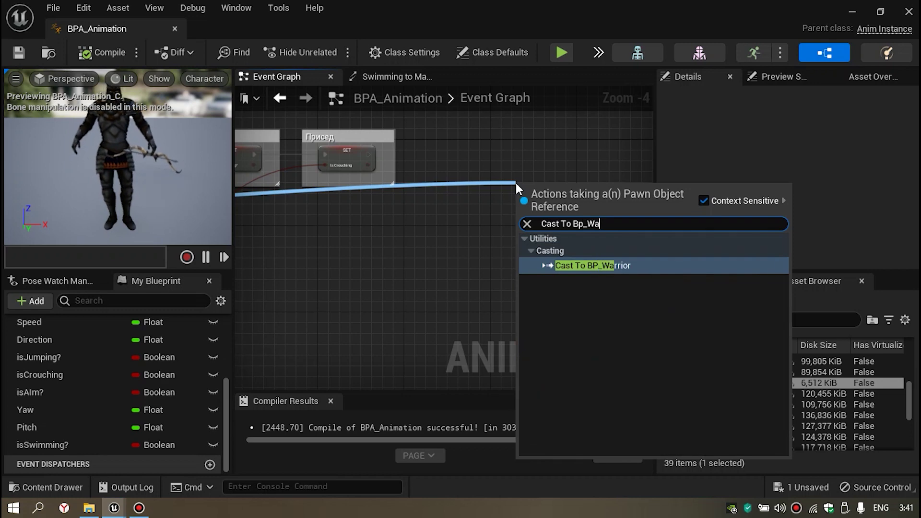
Step: Add Cast To BP_Warrior beside the Присед group, running after SET Is Crouching
key("Return")
left_click_drag(537, 188, 435, 155)
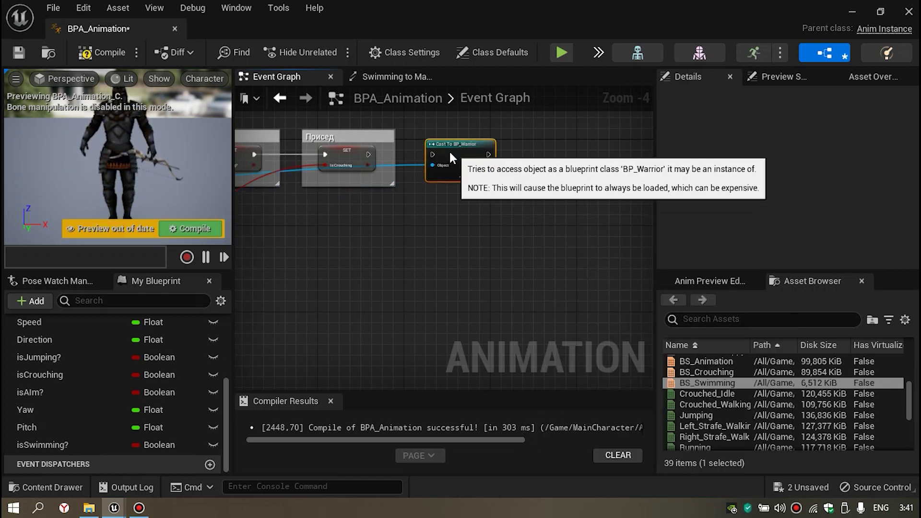
scroll(402, 159, "up", 4)
scroll(374, 156, "down", 1)
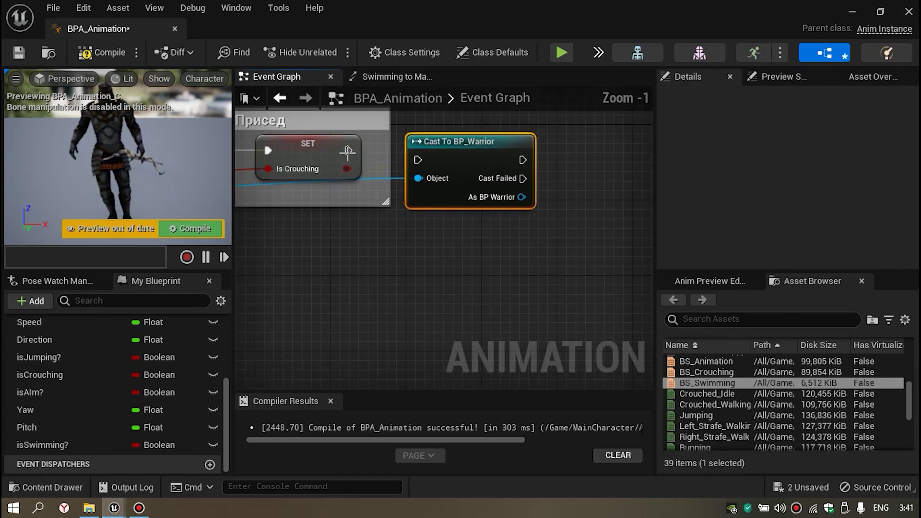
scroll(346, 153, "up", 1)
left_click_drag(347, 152, 423, 163)
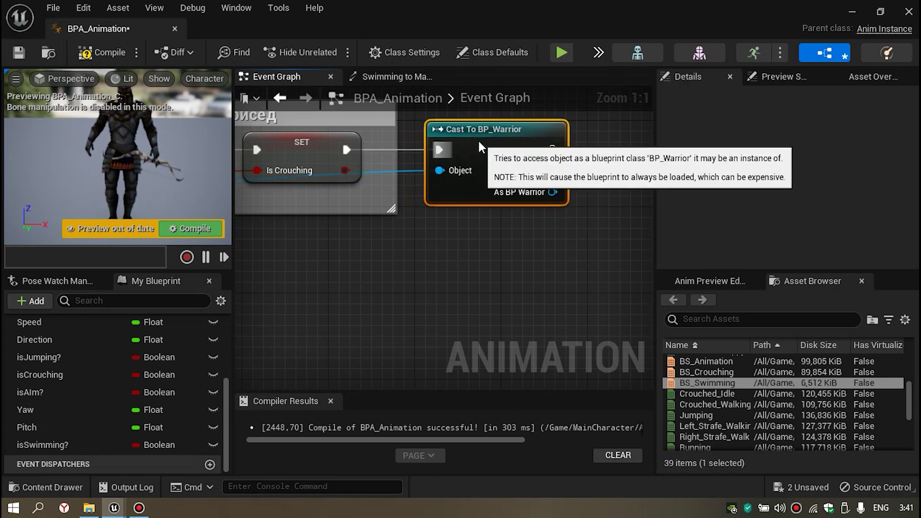
Step: Add two reroute points along the cast's object wire
scroll(419, 203, "down", 1)
scroll(427, 208, "down", 1)
scroll(435, 213, "down", 1)
scroll(458, 213, "down", 1)
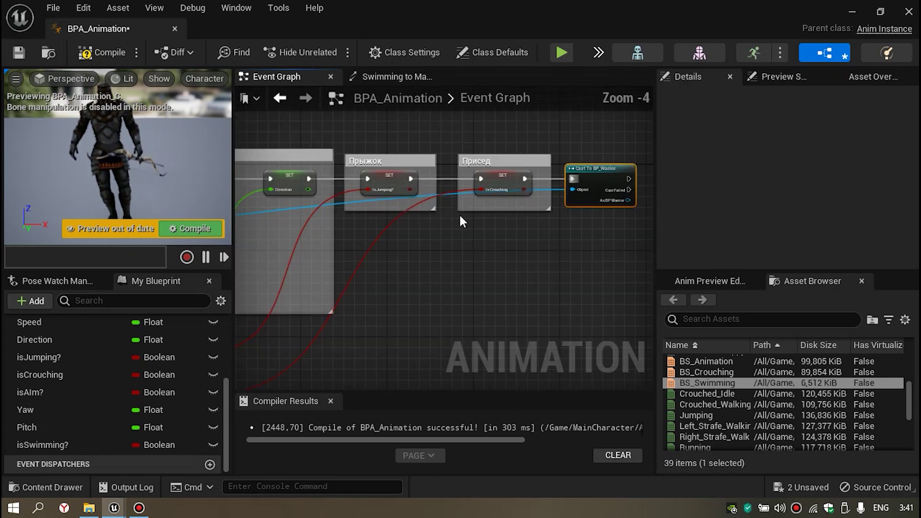
scroll(573, 197, "up", 1)
scroll(445, 271, "down", 3)
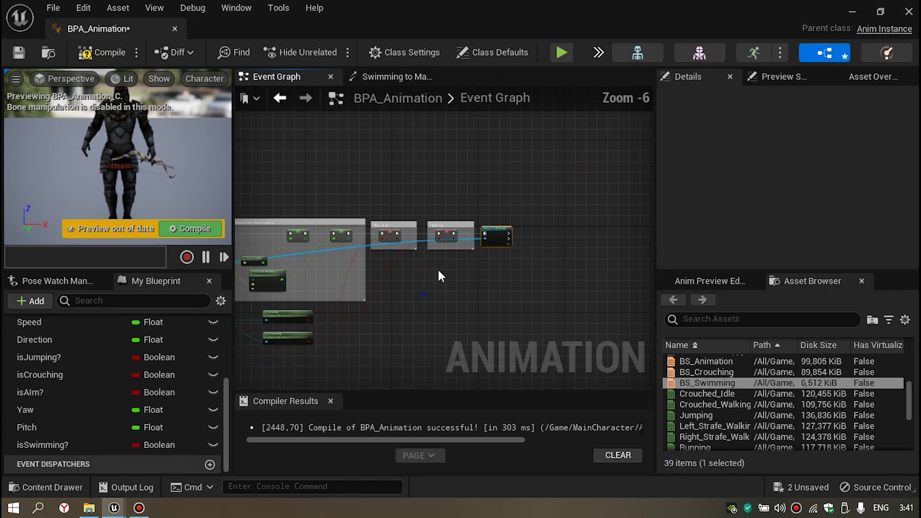
right_click_drag(438, 268, 607, 163)
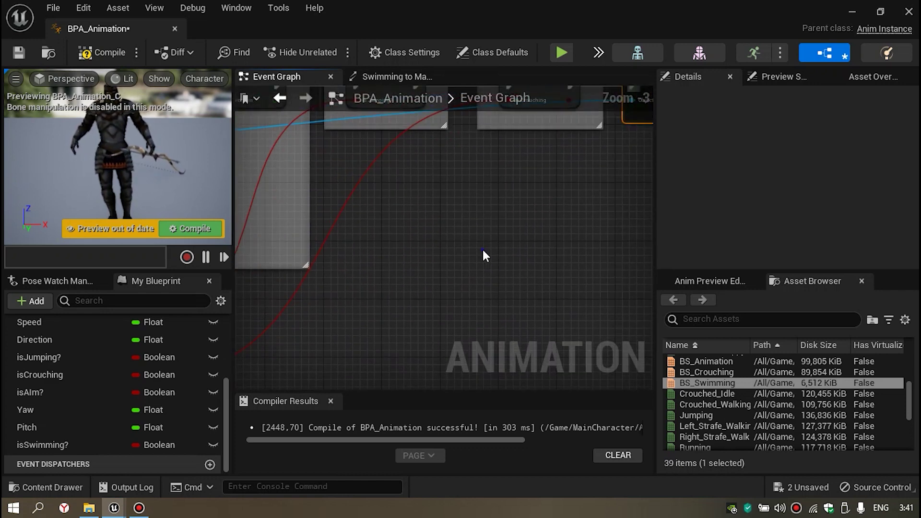
double_click(492, 203)
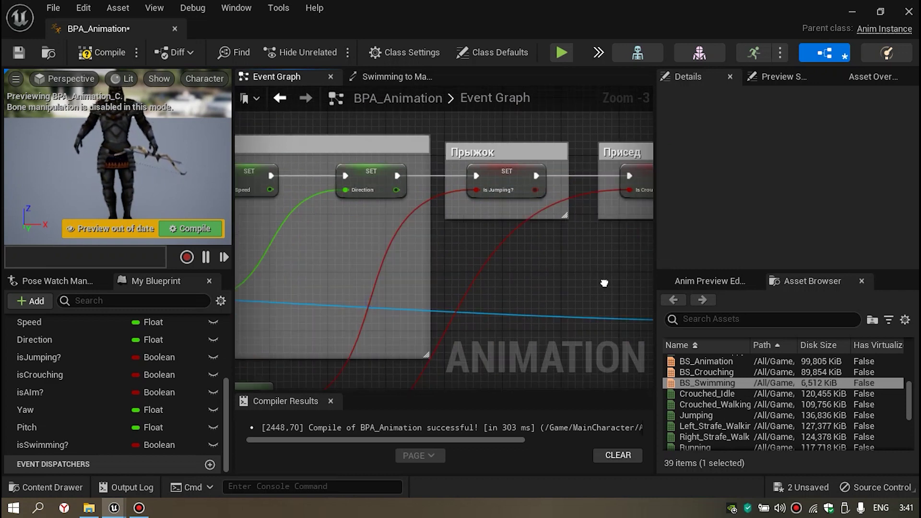
scroll(435, 254, "down", 3)
scroll(493, 255, "up", 4)
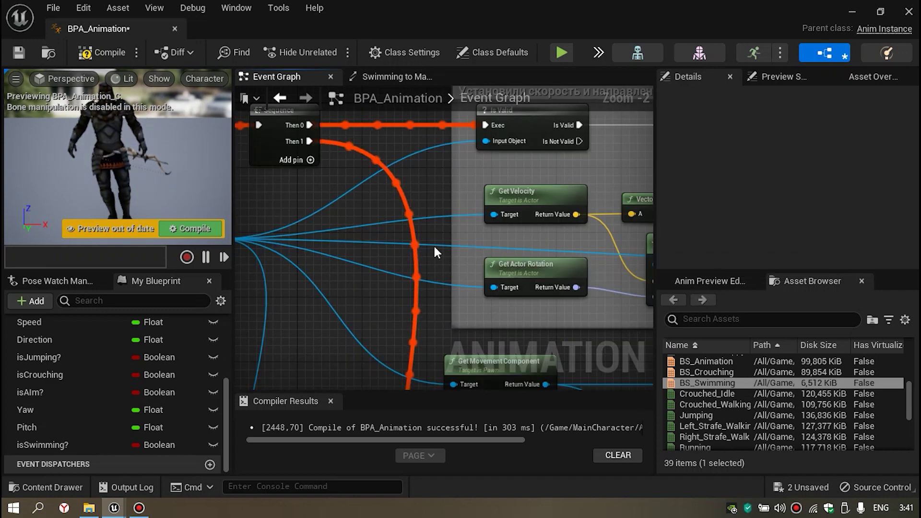
double_click(386, 254)
left_click_drag(387, 254, 387, 272)
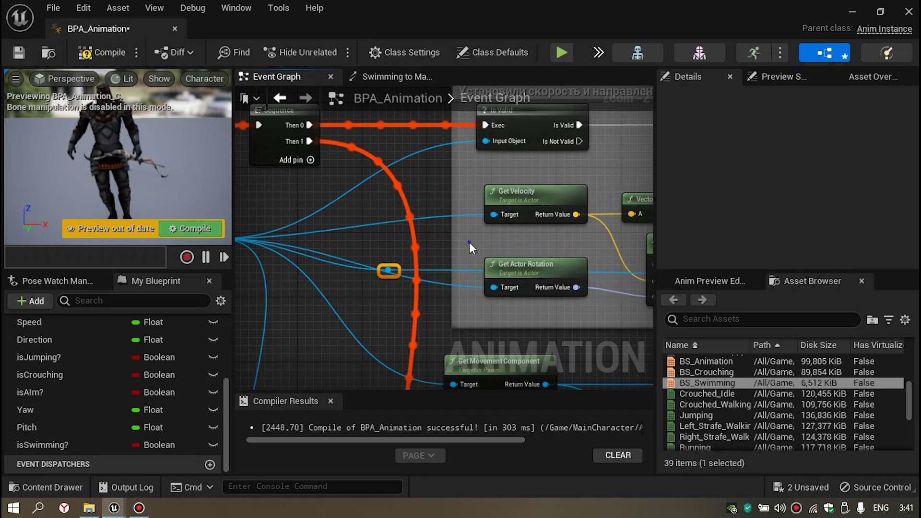
right_click_drag(536, 286, 235, 327)
scroll(536, 287, "down", 3)
right_click_drag(529, 287, 540, 324)
scroll(477, 270, "up", 3)
mouse_move(477, 270)
right_mouse_down()
mouse_move(537, 226)
mouse_move(424, 267)
right_mouse_up()
Step: Promote the As BP Warrior output to a variable and place its SET node beside the cast
left_click(422, 194)
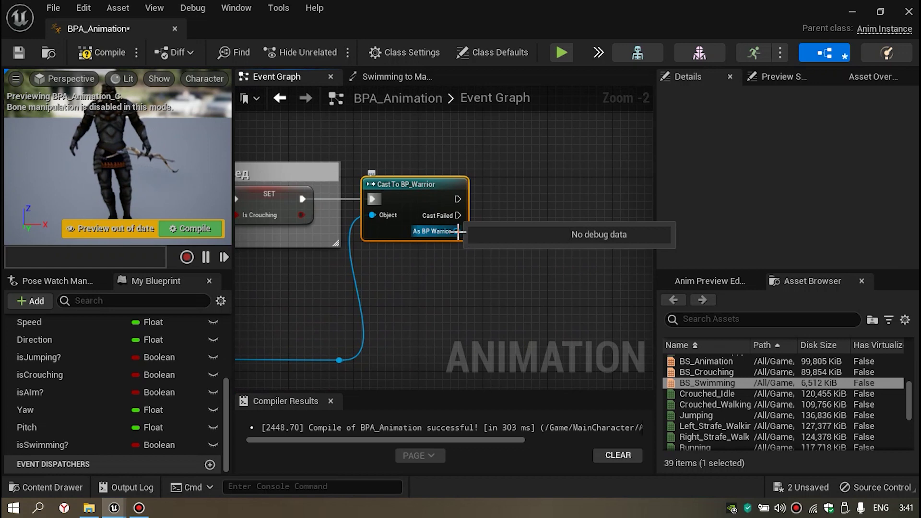
right_click(452, 229)
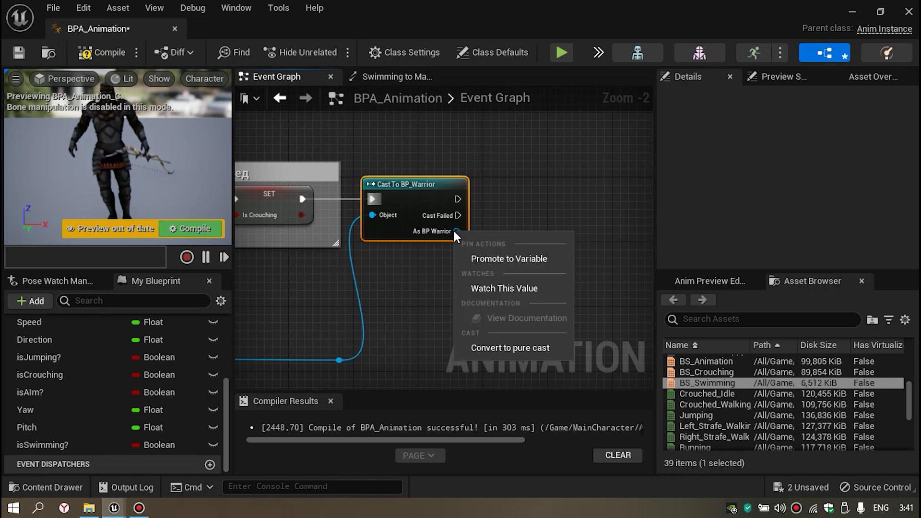
left_click(428, 252)
scroll(458, 231, "up", 2)
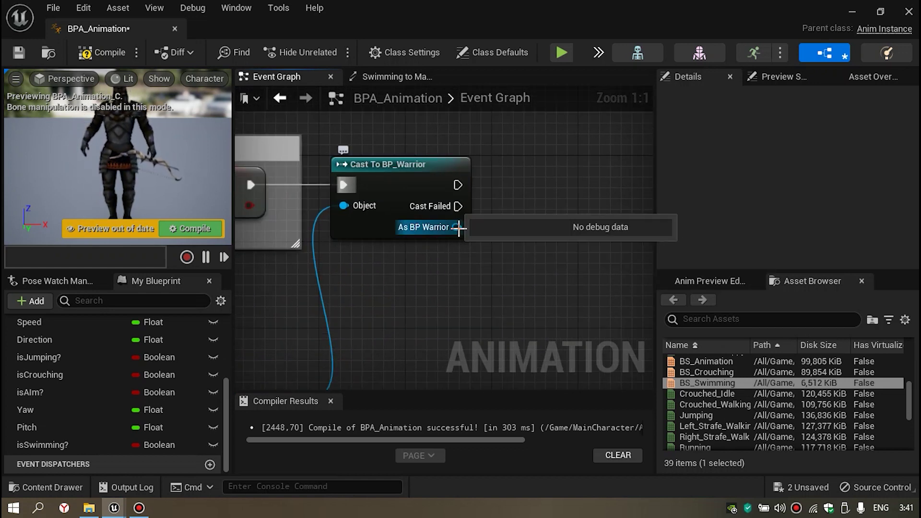
right_click(453, 226)
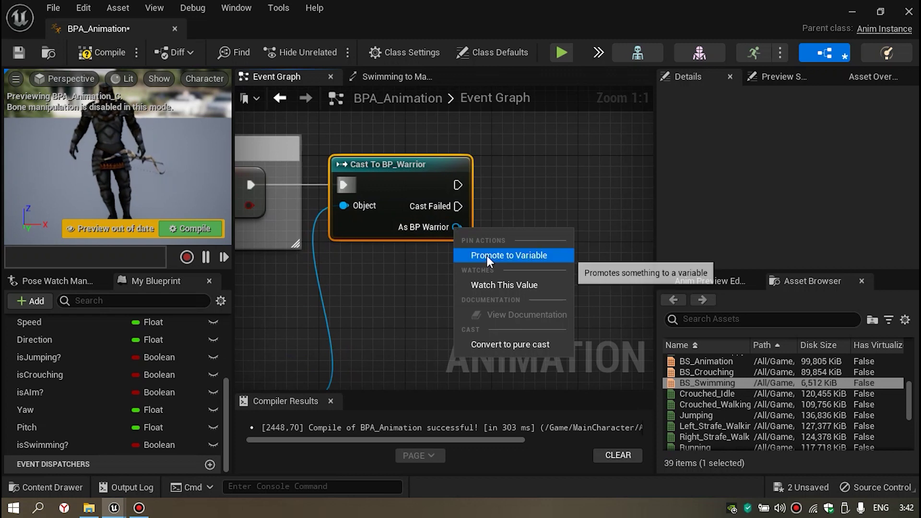
key("Escape")
left_click_drag(626, 169, 534, 192)
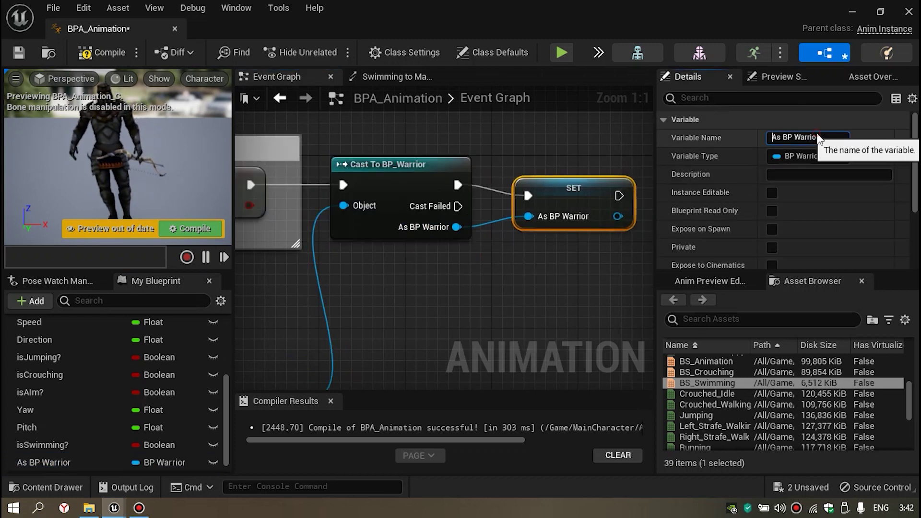
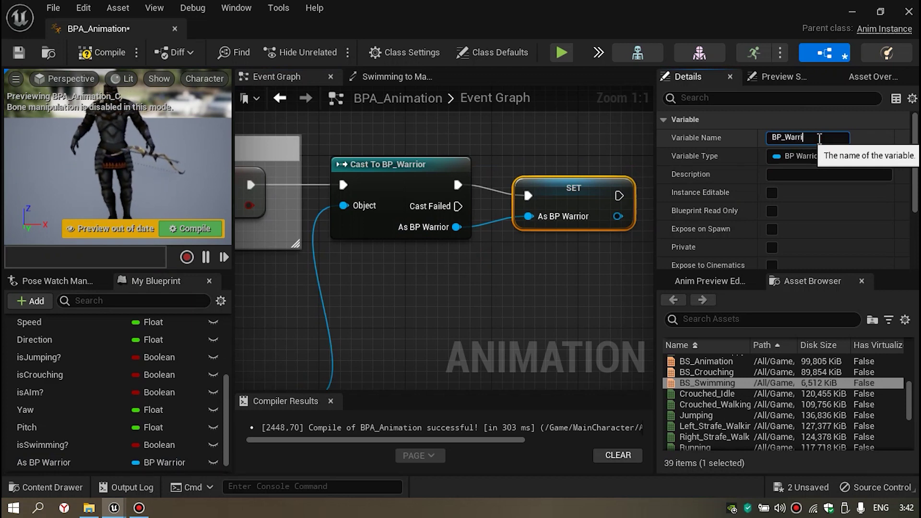
Step: Commit the BP_Warrior variable name and add a Get BP_Warrior node to the Event Graph
key("Return")
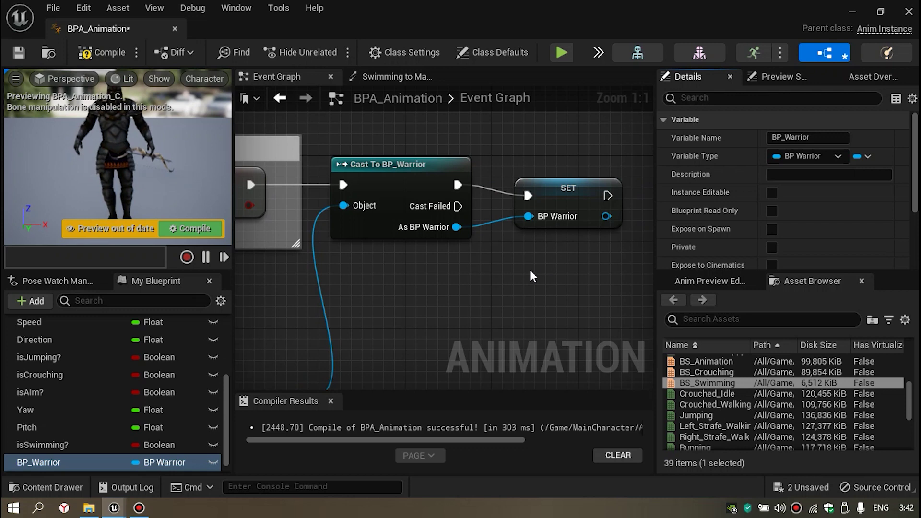
scroll(480, 290, "down", 3)
scroll(462, 314, "down", 1)
mouse_move(441, 292)
right_mouse_down()
mouse_move(450, 316)
mouse_move(432, 284)
mouse_move(489, 294)
mouse_move(437, 266)
mouse_move(403, 205)
right_mouse_up()
scroll(491, 320, "up", 1)
scroll(491, 319, "up", 1)
scroll(489, 288, "down", 3)
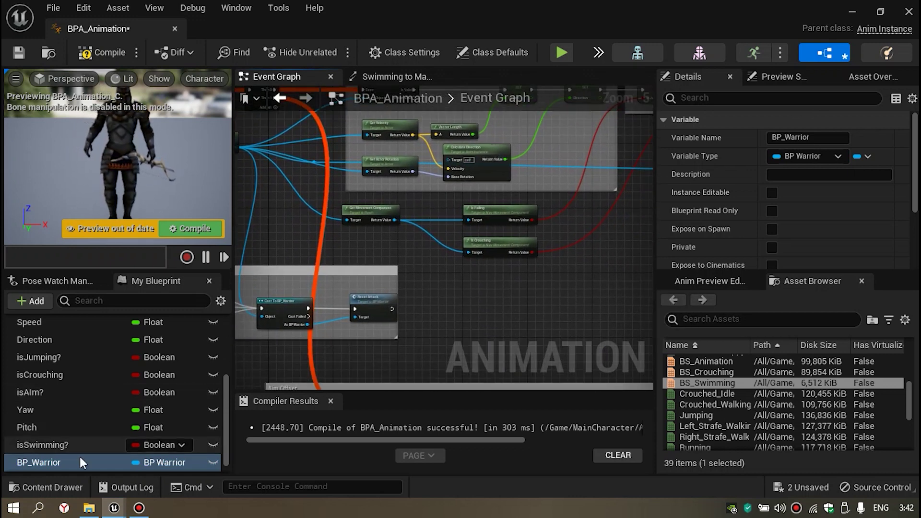
left_click_drag(123, 456, 501, 285)
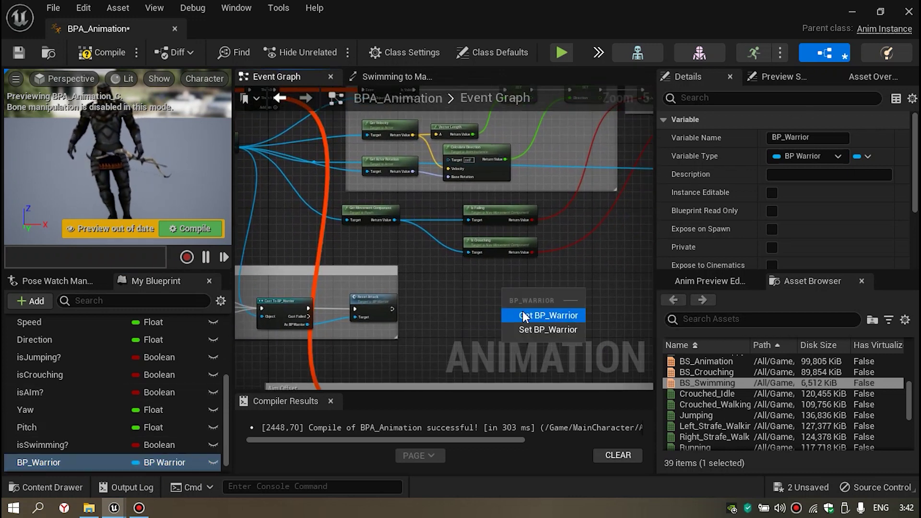
left_click(527, 309)
scroll(534, 307, "up", 4)
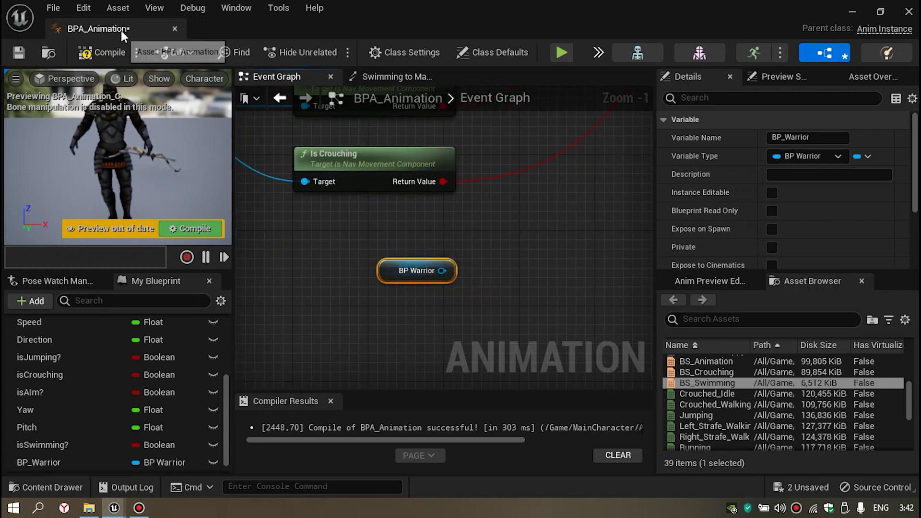
Step: Dock BPA_Animation, check BP_Warrior's Is Character Swimming? setters, then pull a wire from BP Warrior
left_click_drag(121, 31, 286, 30)
left_click(365, 28)
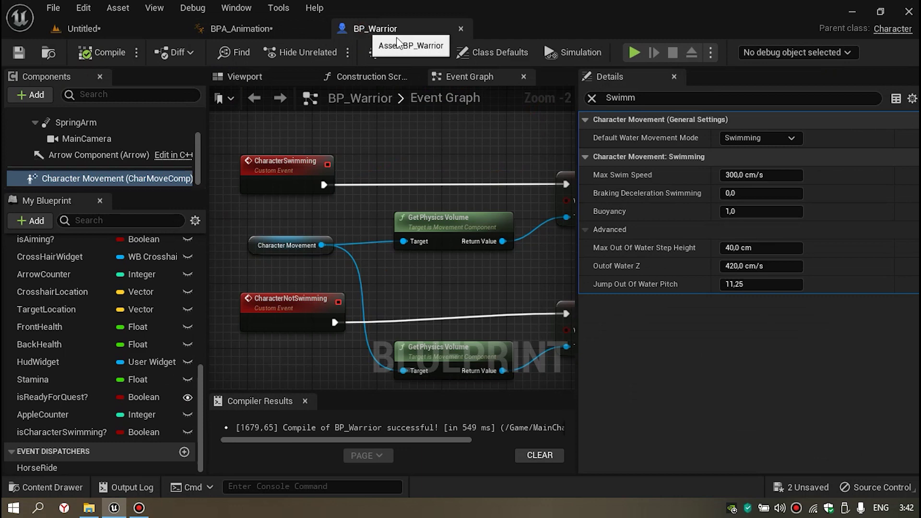
scroll(463, 158, "up", 2)
right_click_drag(463, 158, 393, 180)
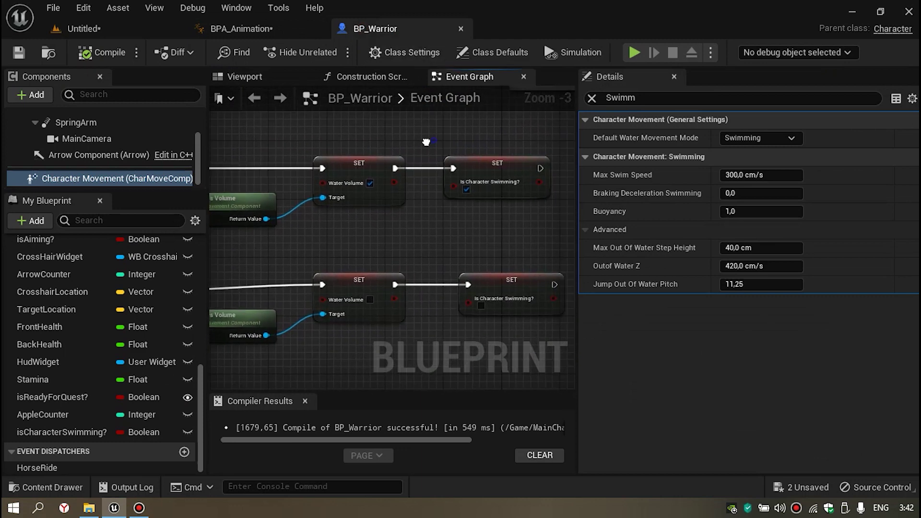
left_click(393, 180)
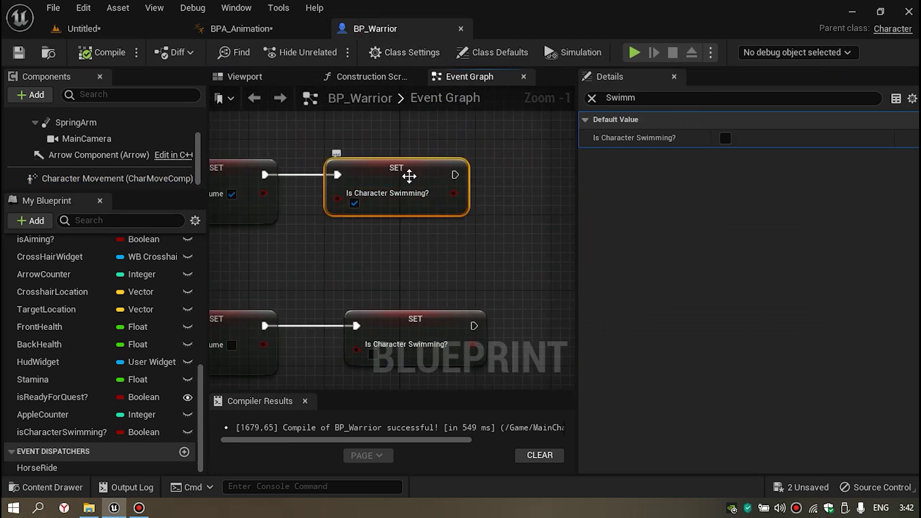
left_click(265, 28)
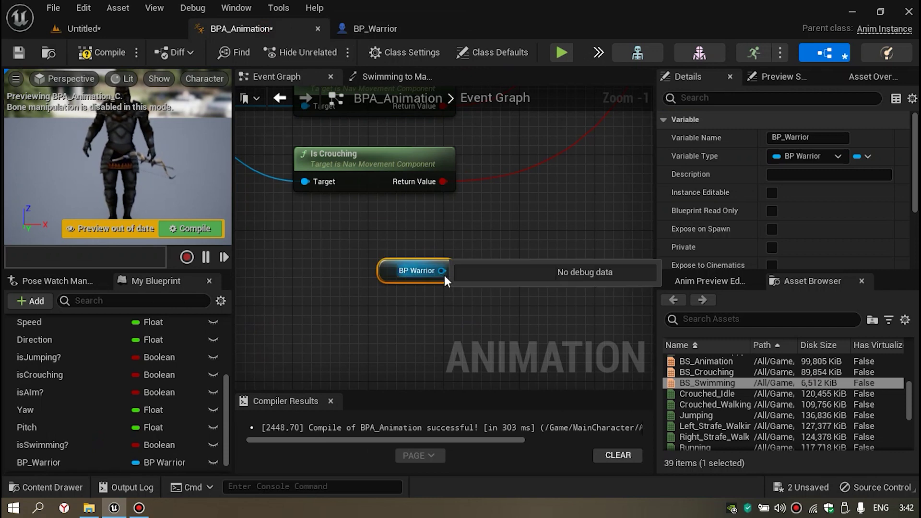
left_click_drag(442, 270, 501, 252)
Step: Add a Get Is Character Swimming? node off the BP Warrior pin
type("isC")
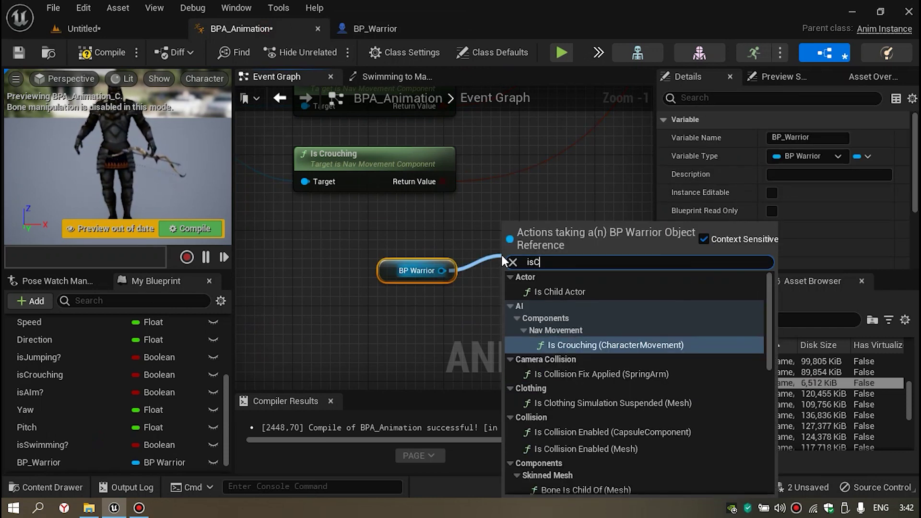
type("haracter")
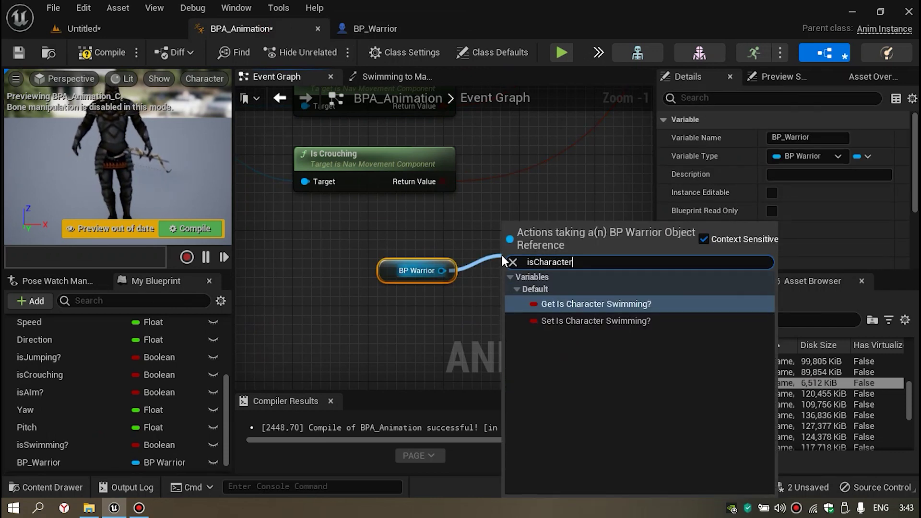
key("Return")
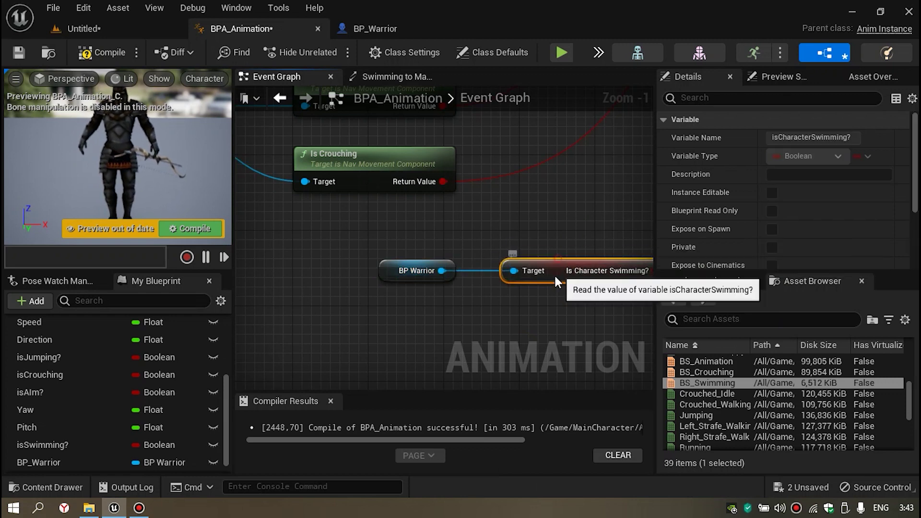
right_click_drag(557, 240, 369, 240)
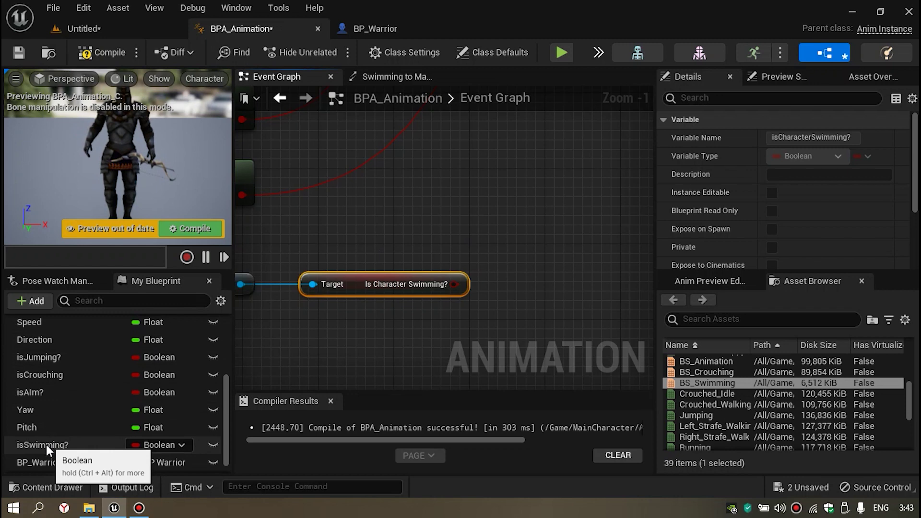
Step: Add a Set isSwimming? node and feed Is Character Swimming? into its input
left_click_drag(46, 445, 521, 225)
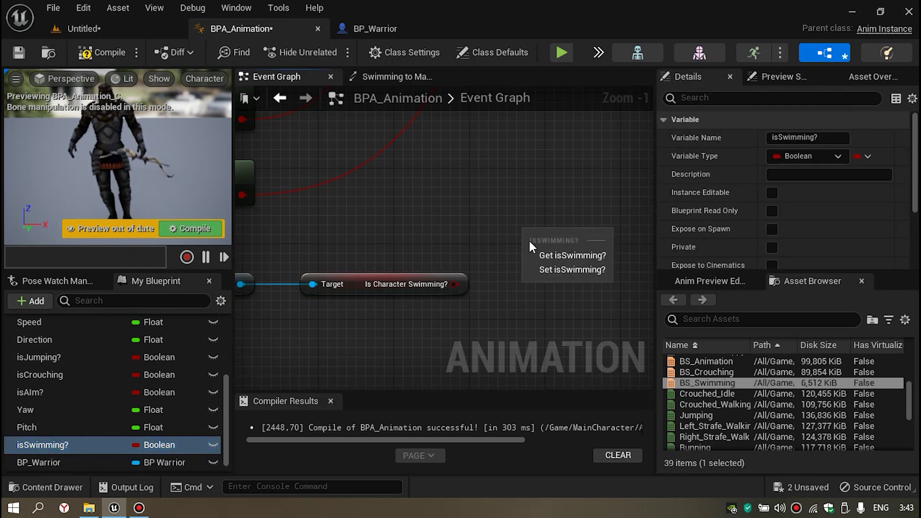
left_click(545, 267)
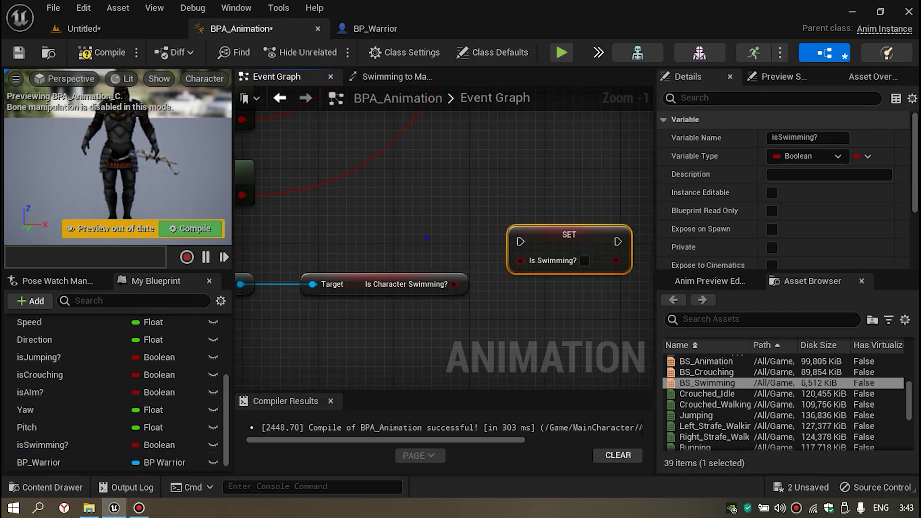
scroll(552, 244, "up", 1)
right_click_drag(569, 252, 481, 240)
scroll(482, 244, "down", 1)
left_click_drag(405, 277, 499, 253)
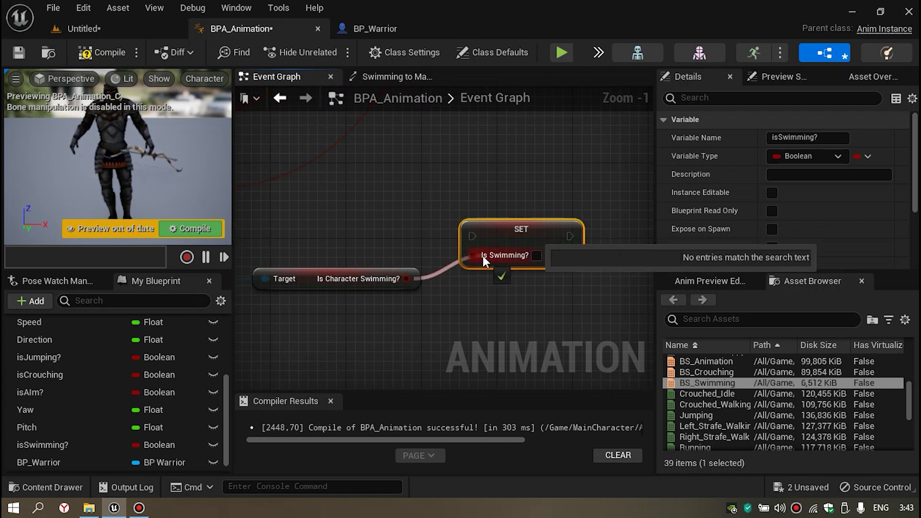
scroll(341, 211, "down", 4)
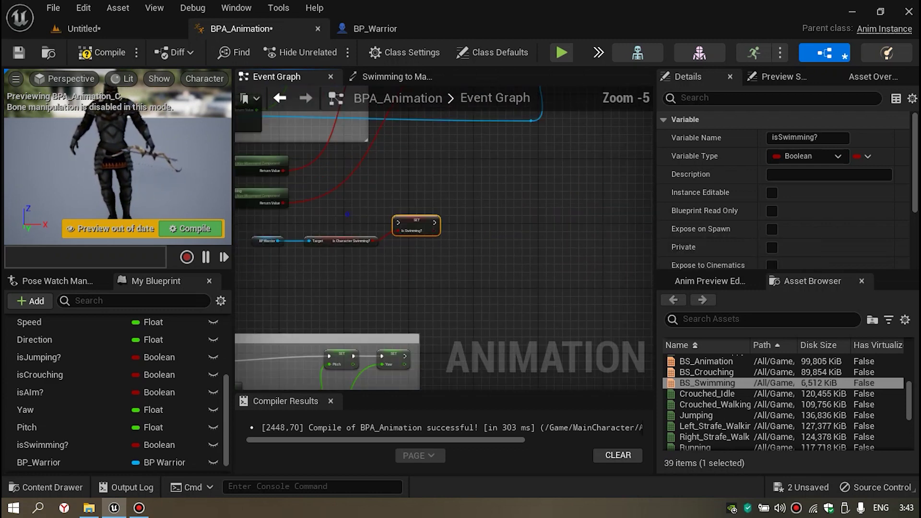
scroll(358, 182, "up", 2)
scroll(358, 182, "up", 1)
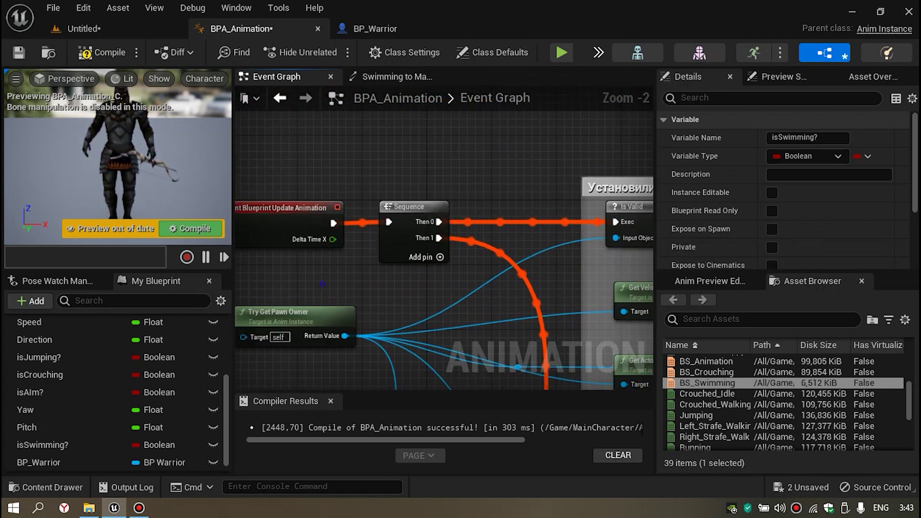
Step: Add a third Then 2 output to the animation update Sequence node
right_click_drag(272, 231, 354, 214)
left_click(355, 214)
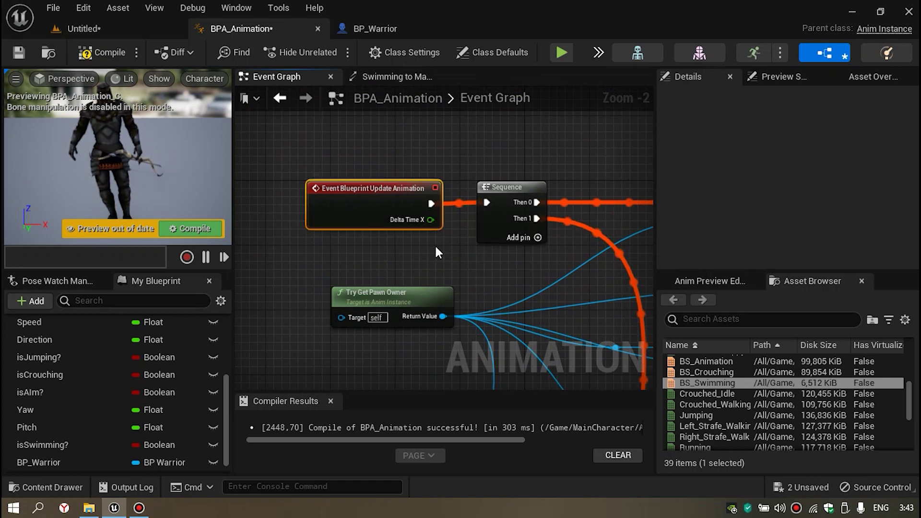
right_click_drag(489, 237, 390, 233)
left_click(411, 197)
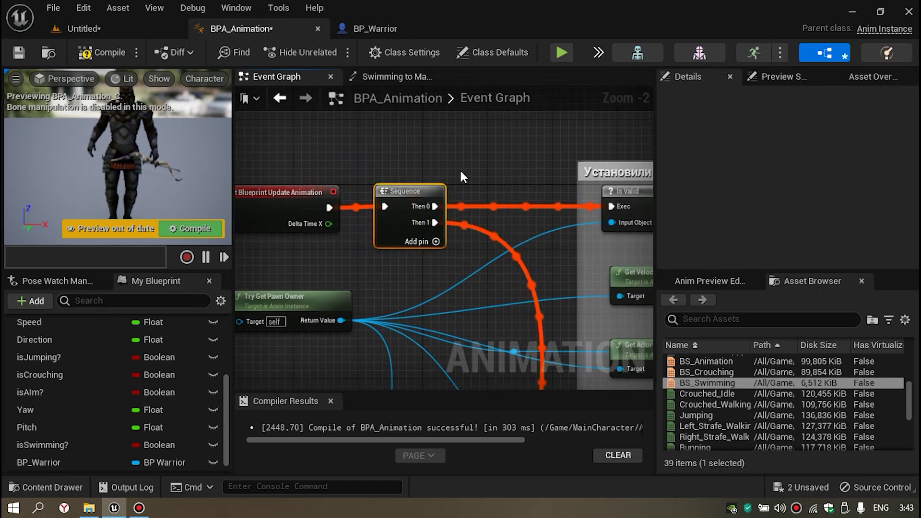
scroll(433, 232, "up", 2)
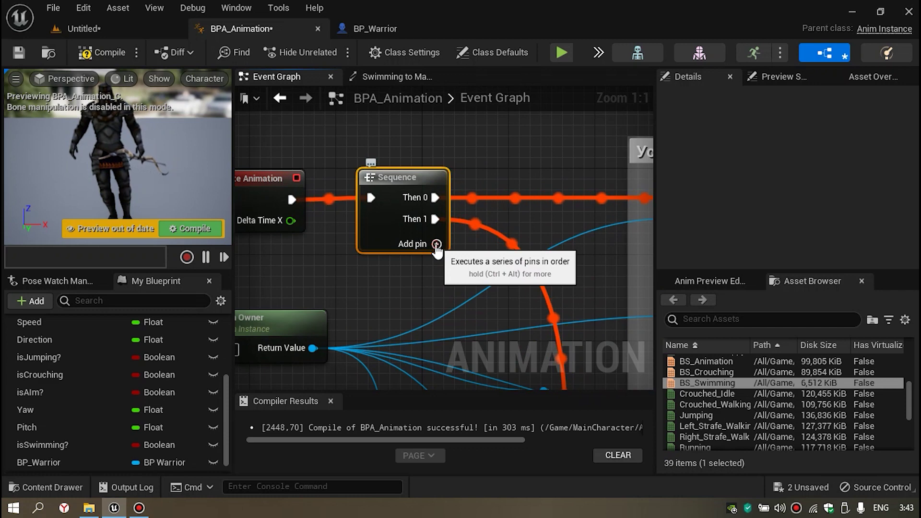
left_click(435, 244)
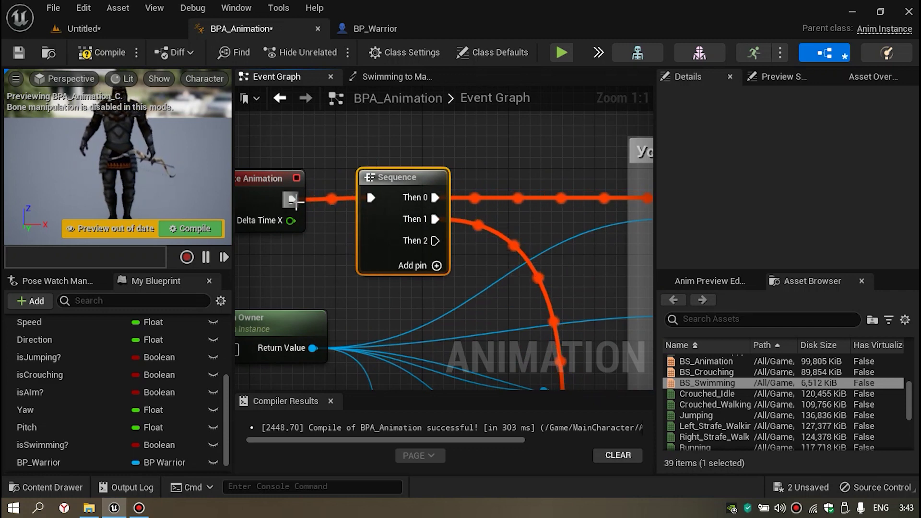
left_click(323, 139)
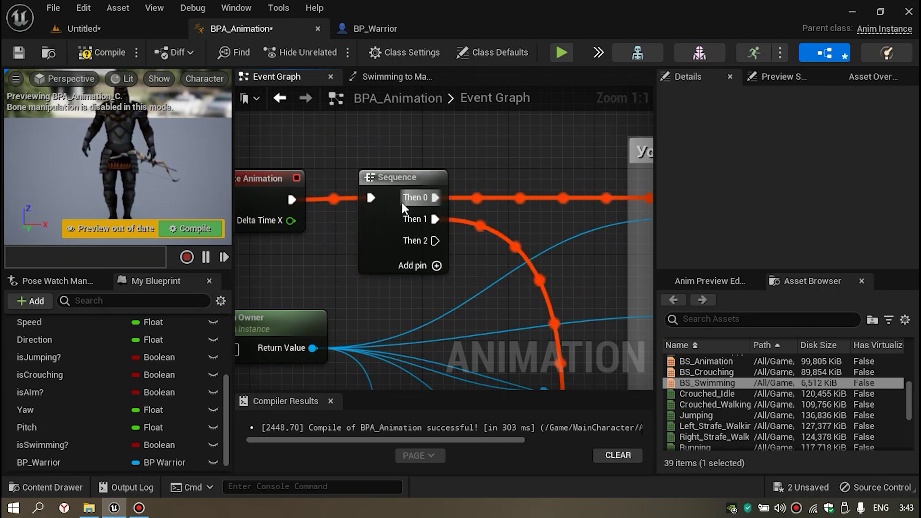
Step: Wire Then 2 into the Set isSwimming? node and compile BPA_Animation
scroll(466, 266, "down", 1)
right_click_drag(465, 257, 347, 212)
scroll(346, 216, "down", 3)
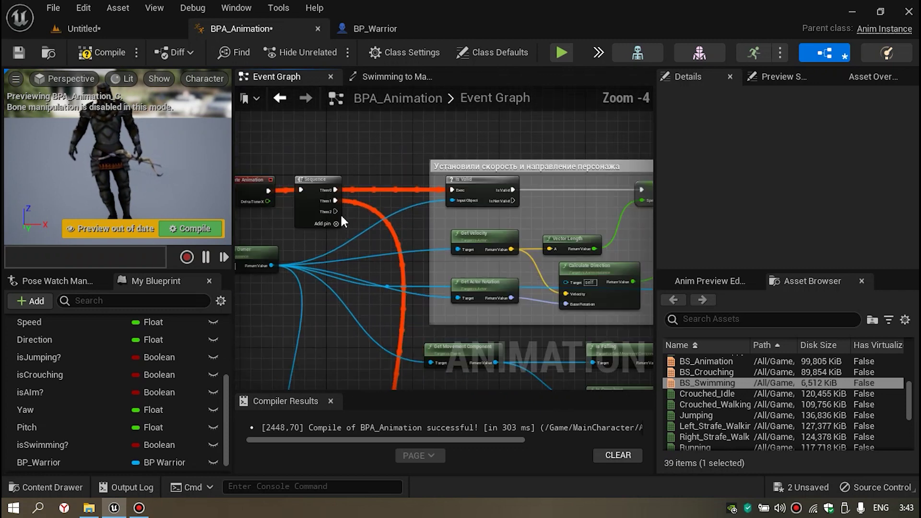
left_click_drag(334, 211, 739, 314)
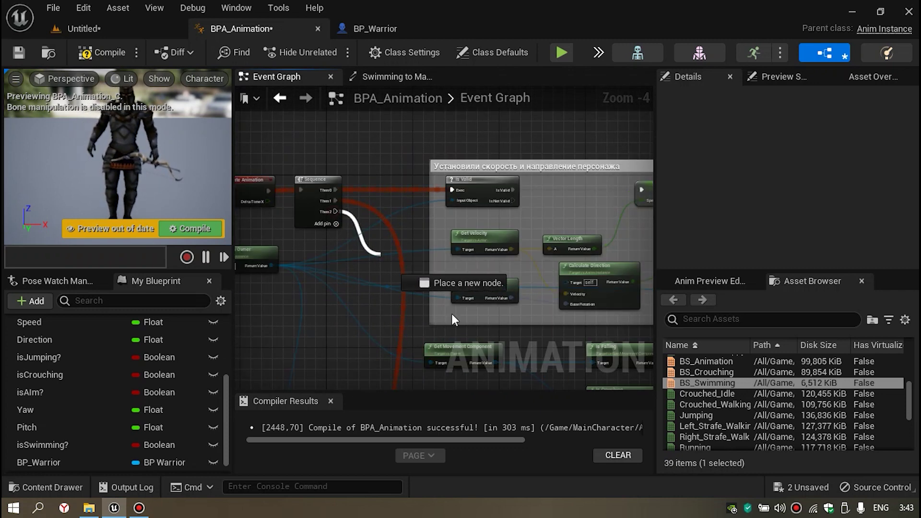
scroll(539, 250, "up", 4)
left_click_drag(739, 314, 517, 231)
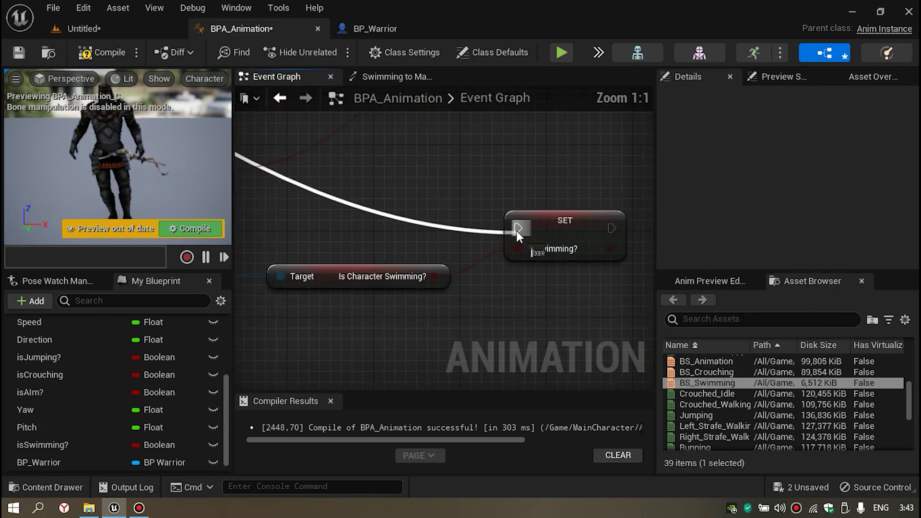
scroll(516, 231, "down", 2)
scroll(397, 206, "down", 4)
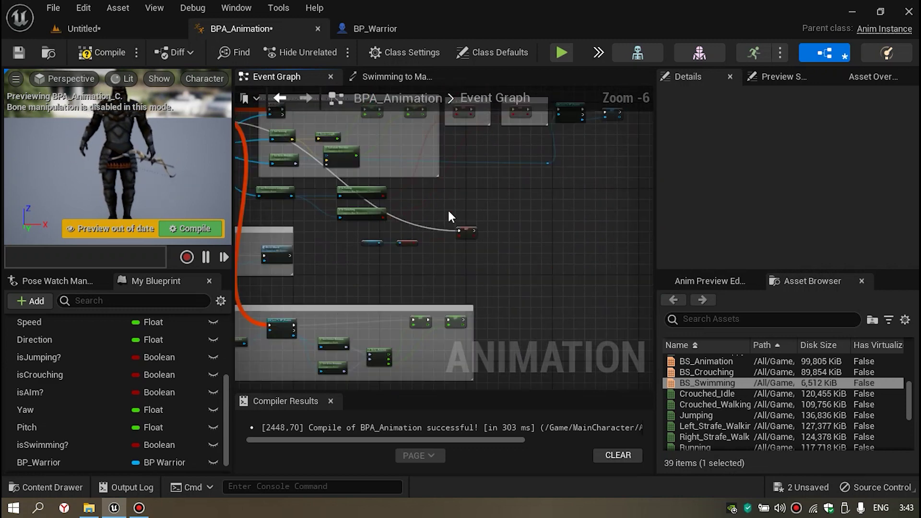
scroll(450, 216, "up", 3)
scroll(454, 214, "down", 1)
scroll(453, 211, "up", 1)
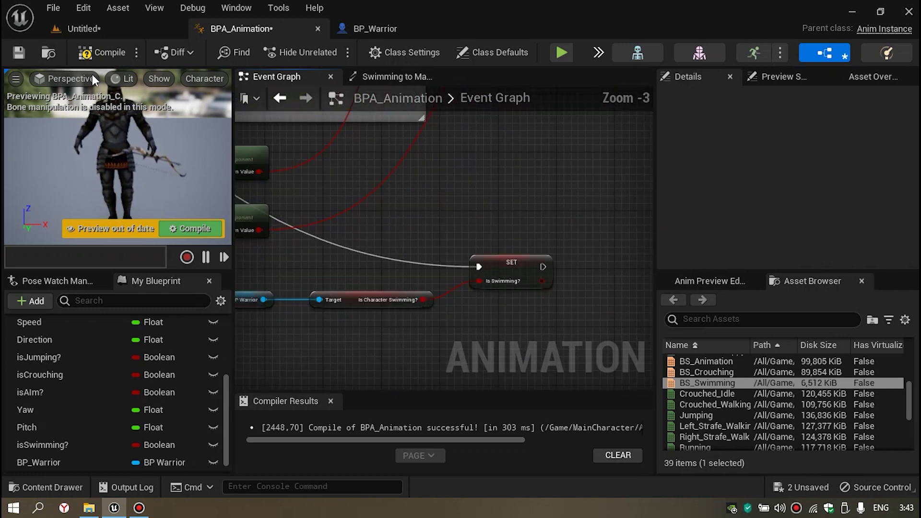
left_click(82, 55)
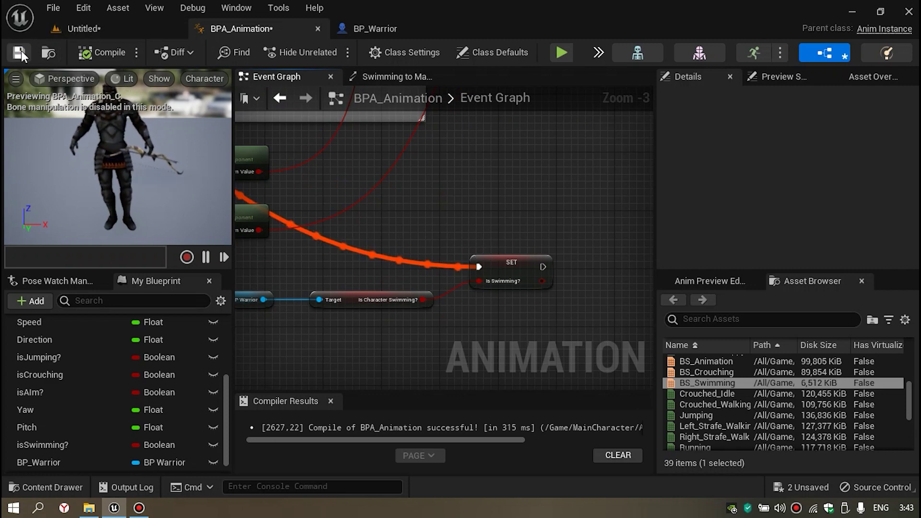
Step: Review the Blueprint Update Animation logic in BPA_Animation's Event Graph
scroll(445, 211, "down", 4)
right_click_drag(442, 210, 542, 249)
scroll(462, 207, "up", 1)
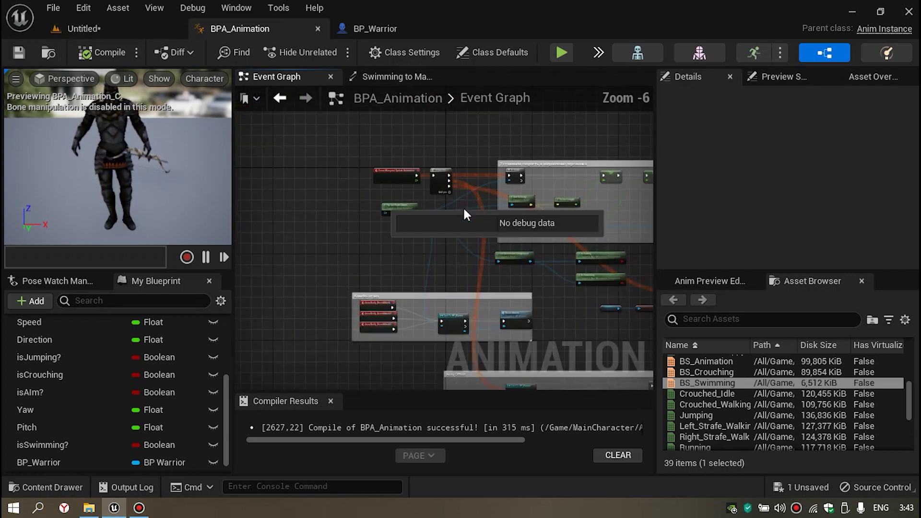
scroll(434, 192, "up", 2)
scroll(432, 188, "up", 1)
scroll(415, 192, "down", 2)
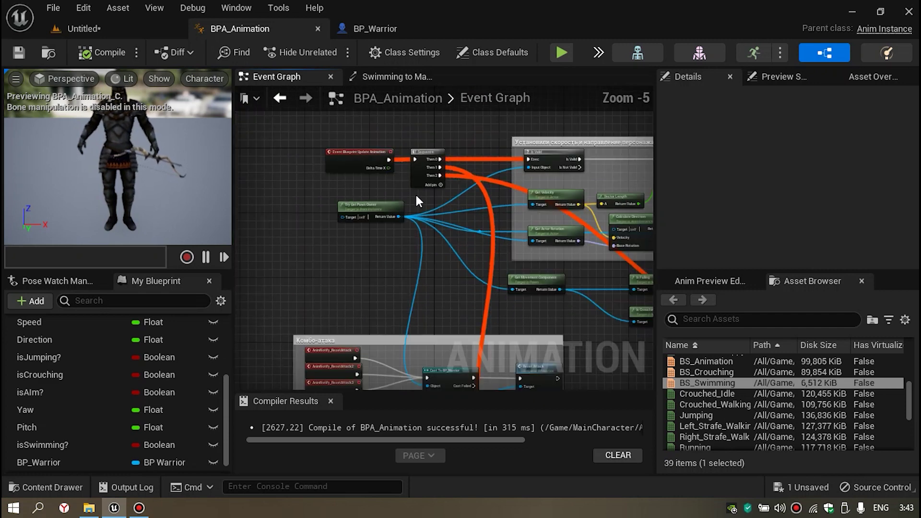
scroll(335, 139, "up", 3)
left_click(333, 132)
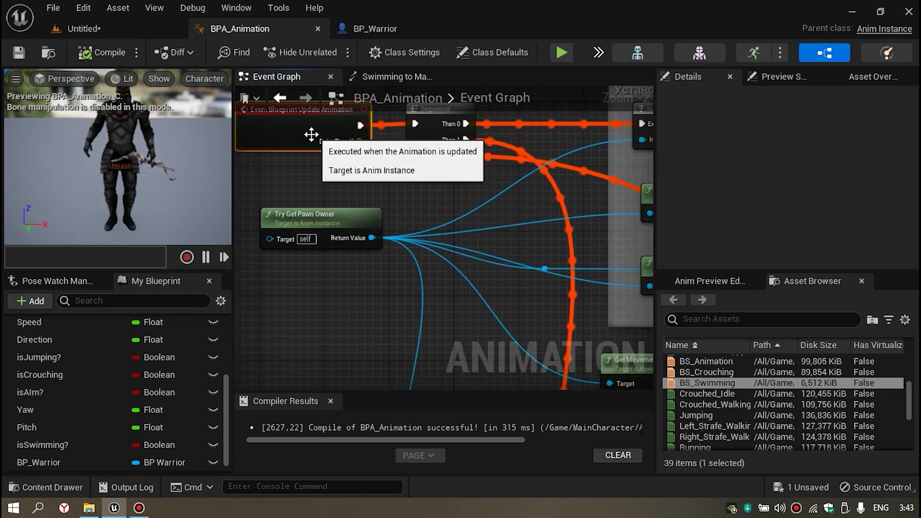
mouse_move(570, 222)
right_mouse_down()
mouse_move(434, 260)
mouse_move(466, 218)
right_mouse_up()
scroll(434, 261, "down", 3)
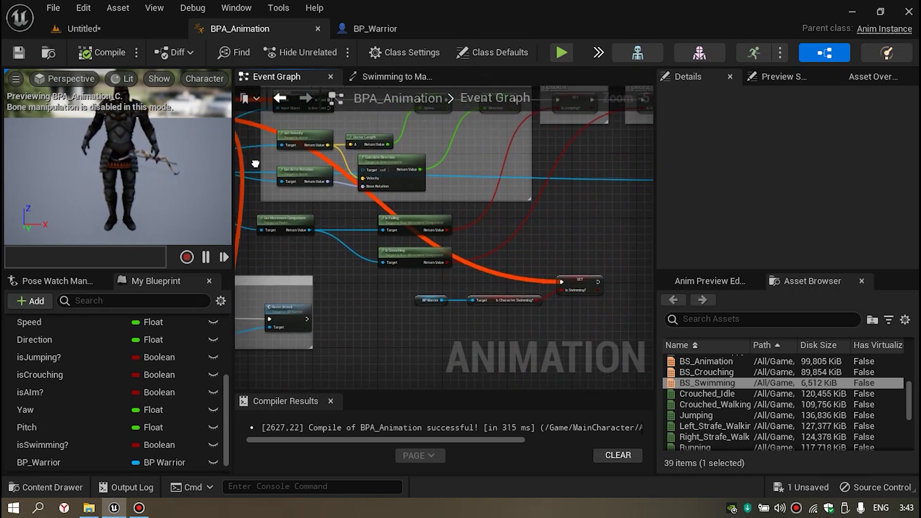
Step: Inspect the Swimming to MainMovements transition rule and the MovementsAndJump state machine
left_click(384, 77)
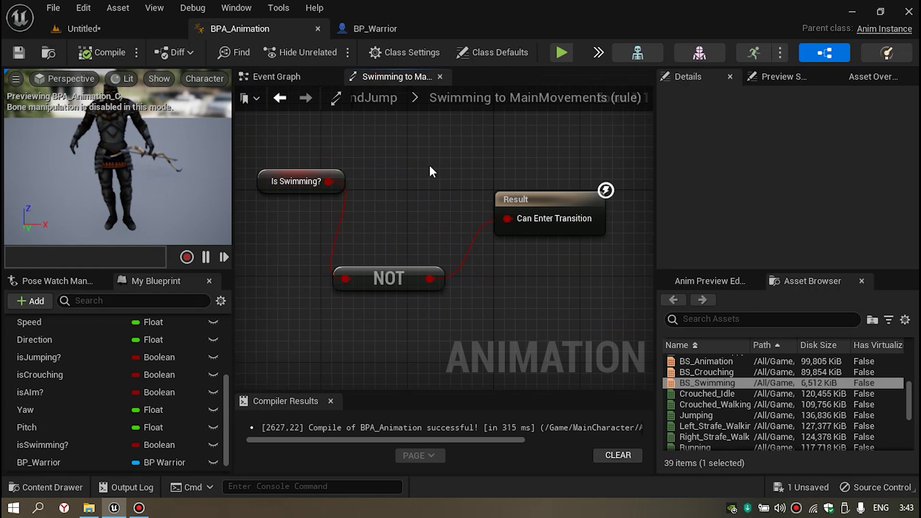
left_click(383, 97)
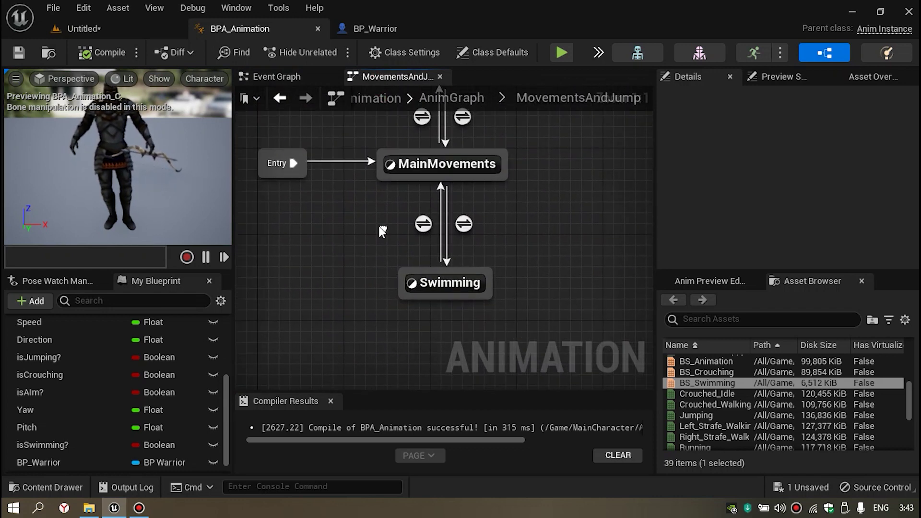
left_click_drag(551, 316, 344, 238)
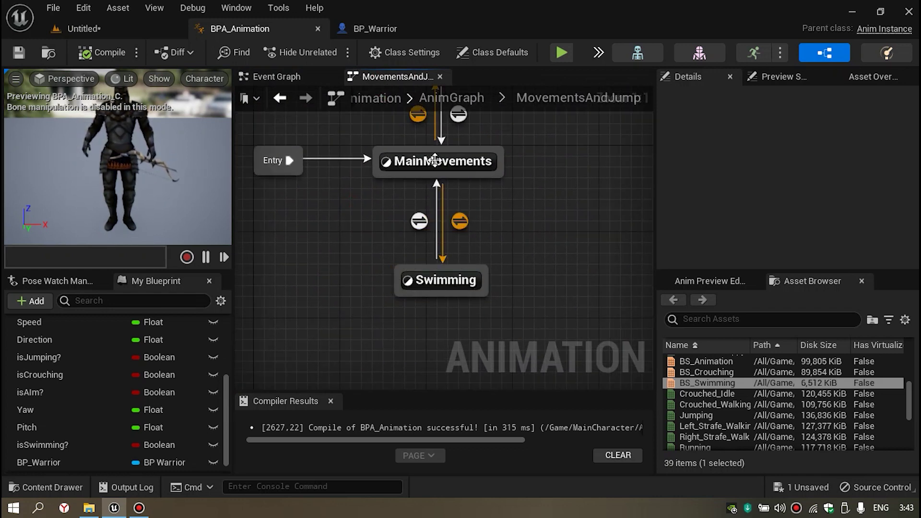
left_click(282, 77)
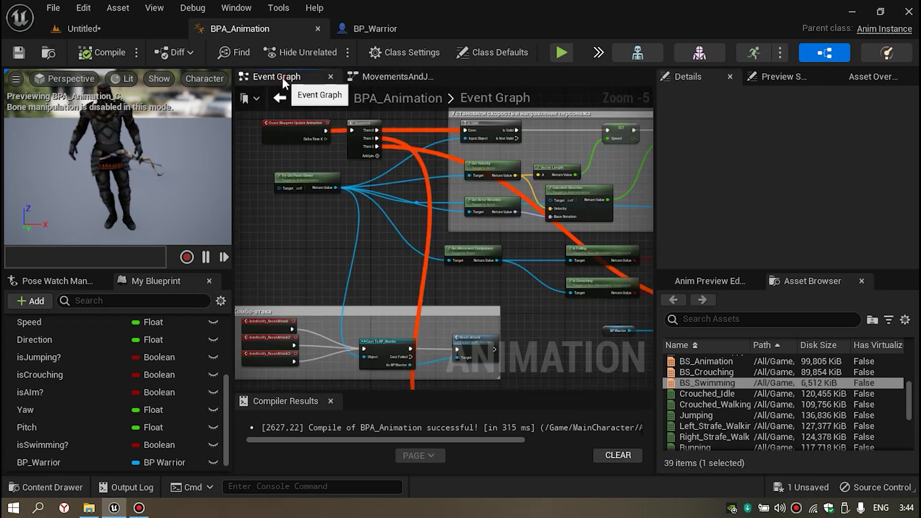
Step: Recheck the SET Is Swimming? node, then open BP_Warrior's Event Graph
scroll(293, 135, "up", 4)
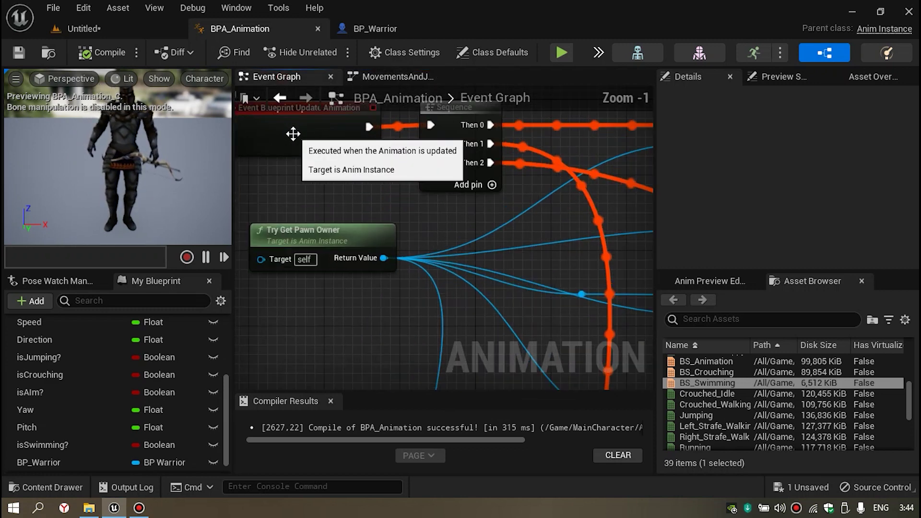
scroll(314, 152, "down", 3)
right_click_drag(349, 177, 247, 157)
mouse_move(599, 235)
right_mouse_down()
mouse_move(391, 184)
mouse_move(502, 151)
right_mouse_up()
scroll(458, 228, "up", 2)
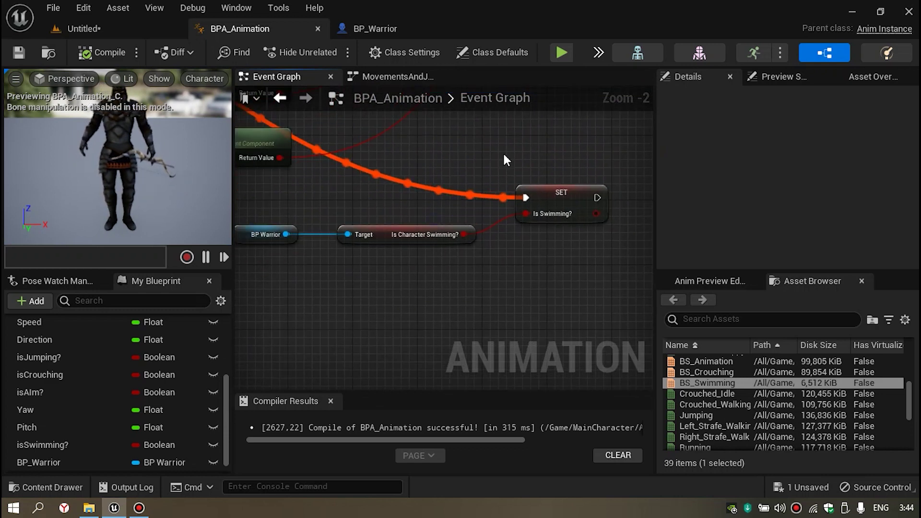
left_click(375, 29)
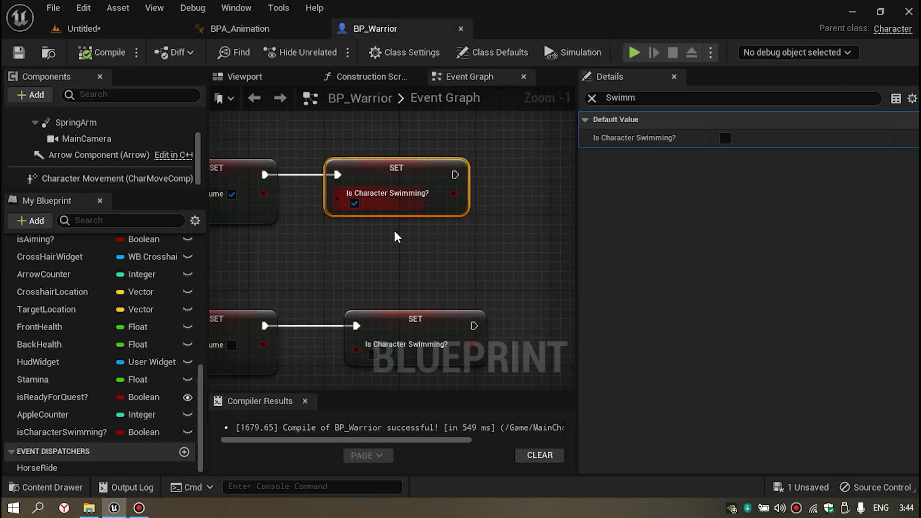
Step: Tick Water Volume on the upper SET node for the swimming case
right_click_drag(283, 211, 473, 207)
scroll(425, 230, "down", 2)
right_click_drag(320, 203, 414, 207)
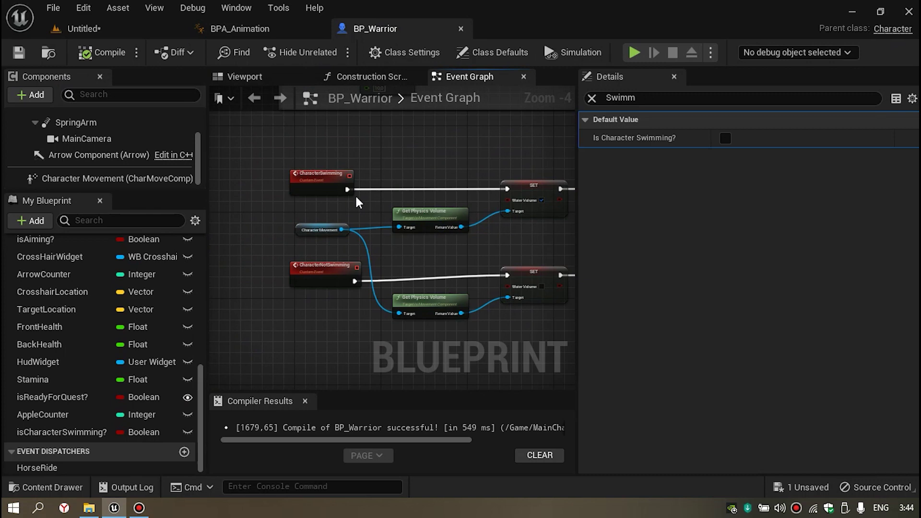
scroll(356, 197, "up", 1)
right_click_drag(309, 236, 211, 220)
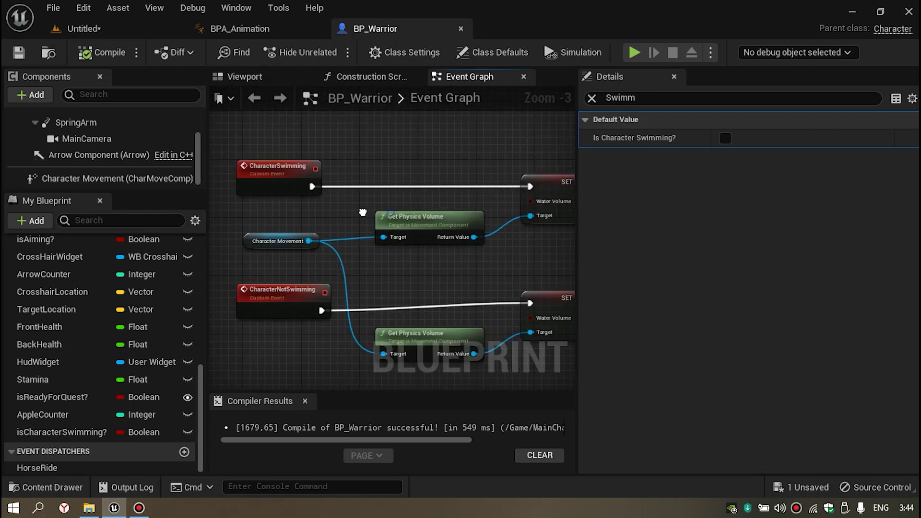
left_click(347, 200)
right_click_drag(407, 189, 316, 197)
left_click(369, 181)
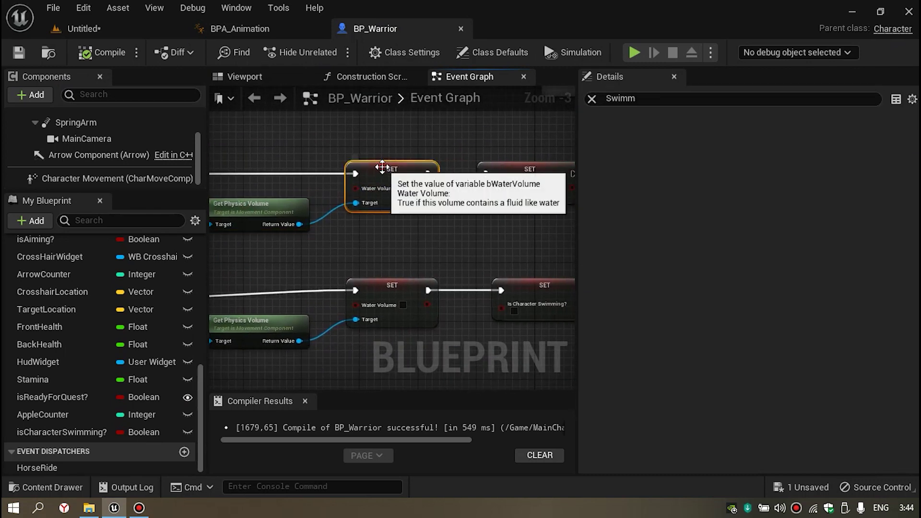
left_click(403, 188)
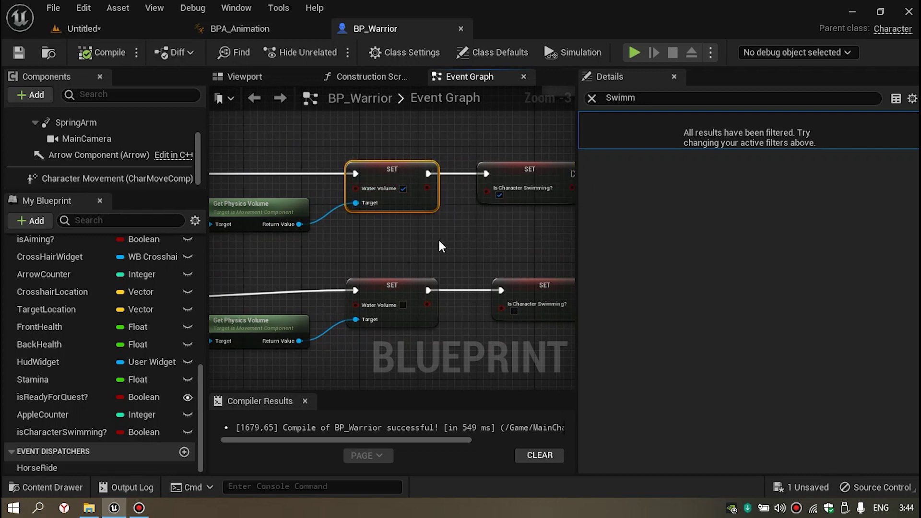
Step: Review the CharacterSwimming and CharacterNotSwimming events, then return to BPA_Animation
right_click_drag(378, 233, 561, 237)
left_click(293, 182)
left_click(79, 28)
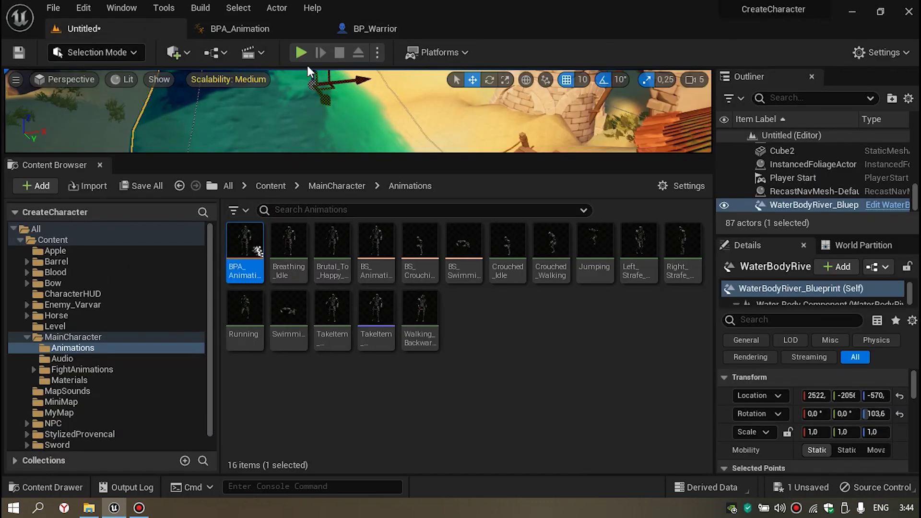
left_click(361, 35)
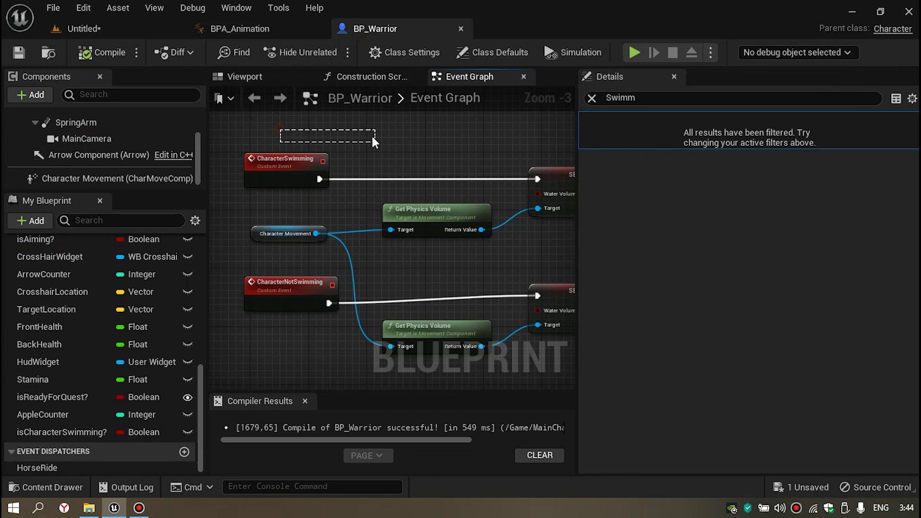
left_click_drag(458, 158, 453, 133)
scroll(422, 140, "down", 3)
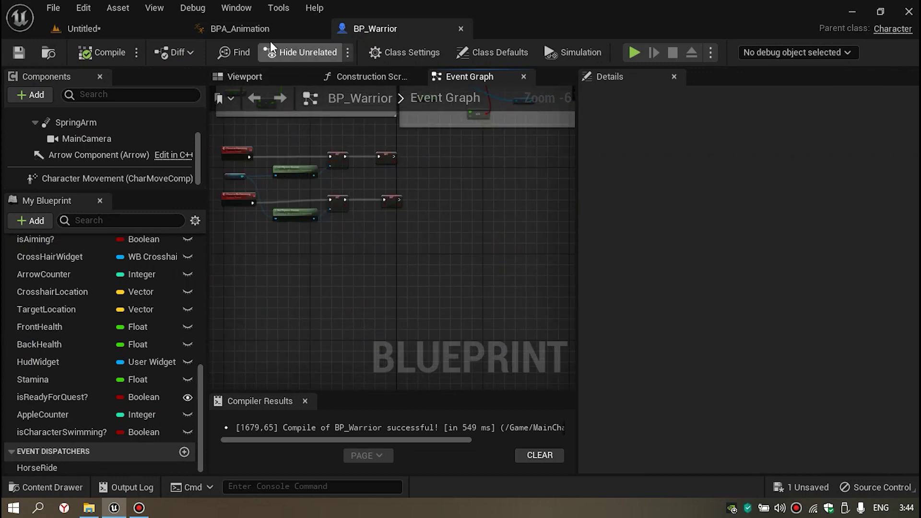
left_click(267, 30)
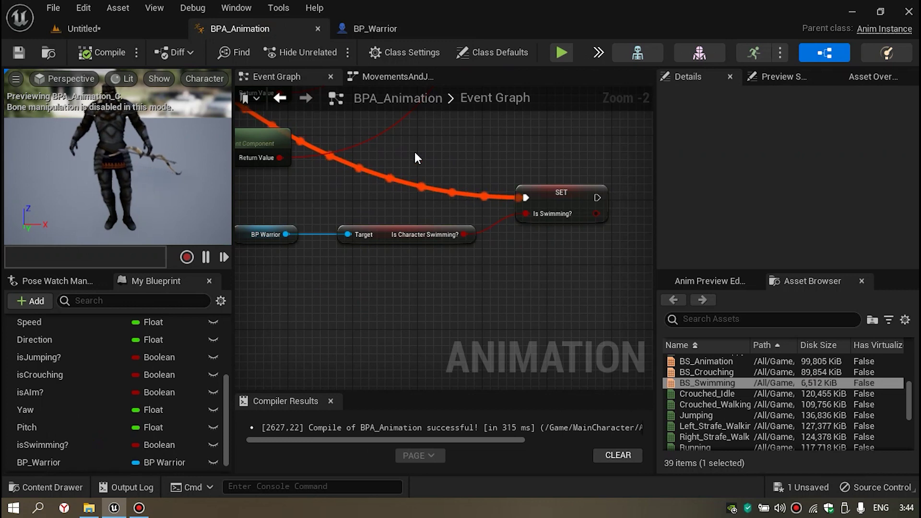
left_click(398, 78)
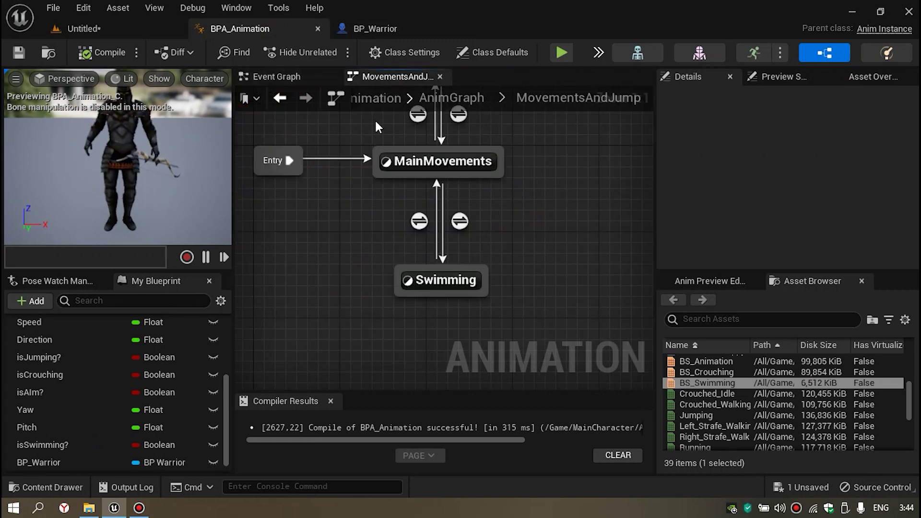
scroll(353, 192, "down", 1)
right_click_drag(366, 206, 367, 275)
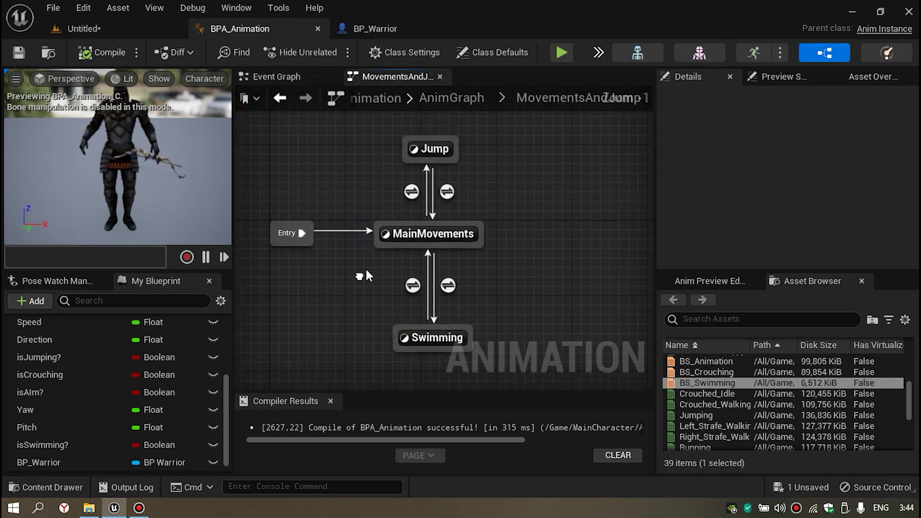
left_click(458, 102)
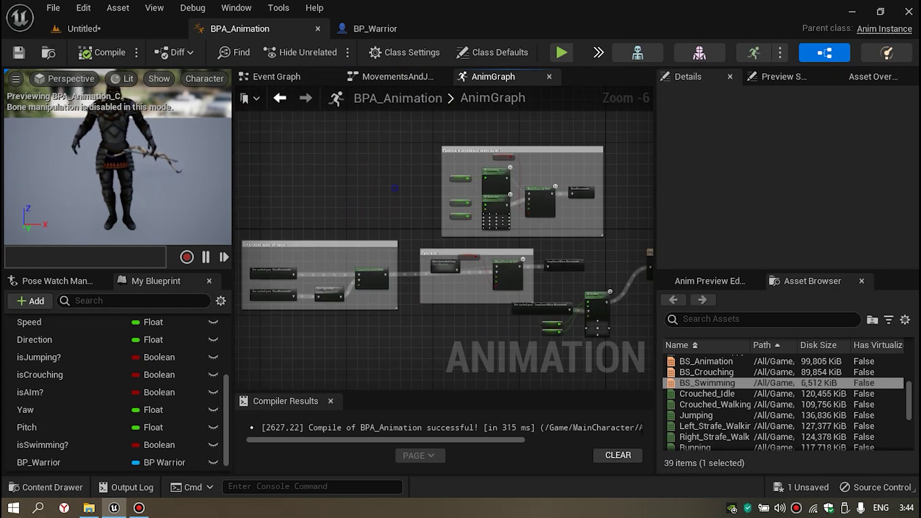
scroll(454, 252, "up", 3)
mouse_move(454, 253)
right_mouse_down()
mouse_move(490, 166)
mouse_move(319, 302)
right_mouse_up()
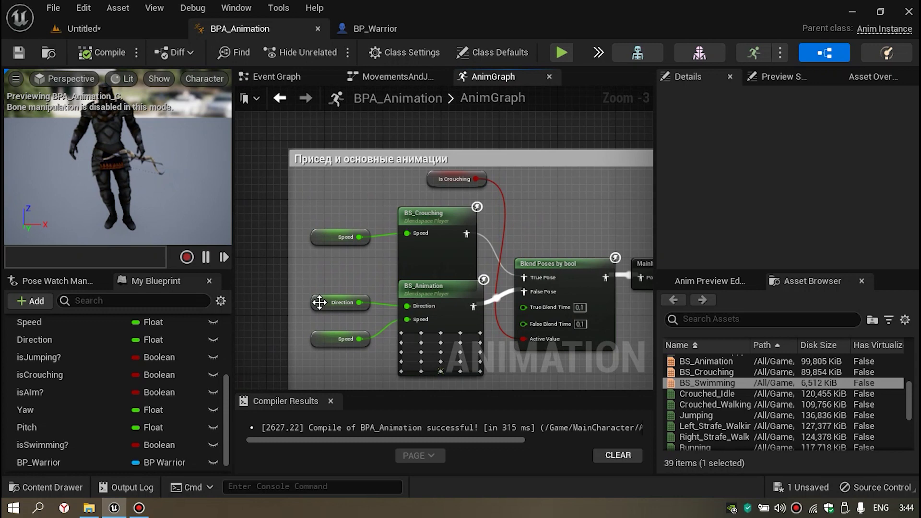
scroll(319, 302, "down", 1)
right_click_drag(379, 209, 355, 52)
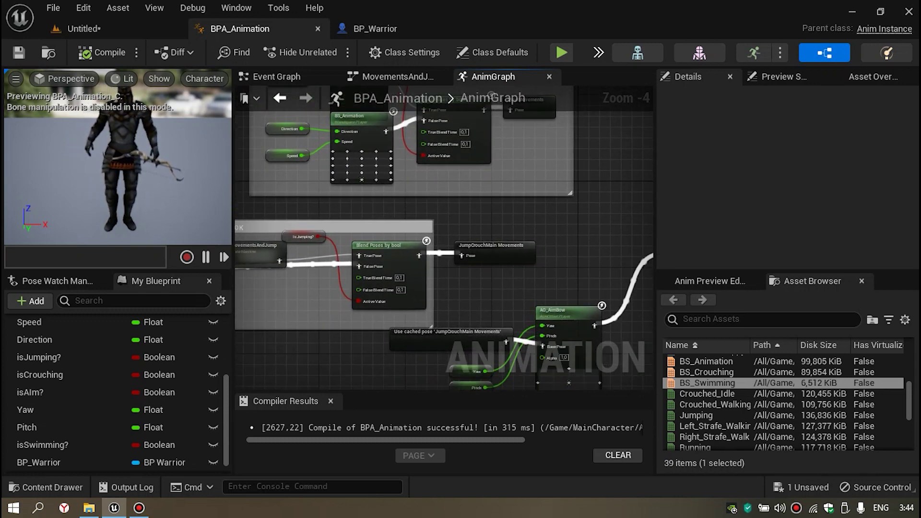
right_click_drag(334, 207, 376, 207)
scroll(383, 206, "up", 1)
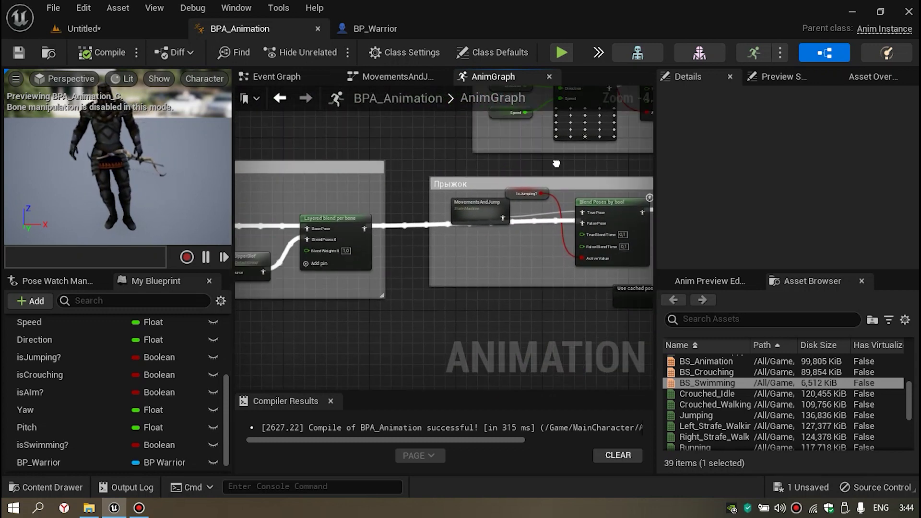
mouse_move(623, 230)
right_mouse_down()
mouse_move(571, 235)
mouse_move(555, 192)
right_mouse_up()
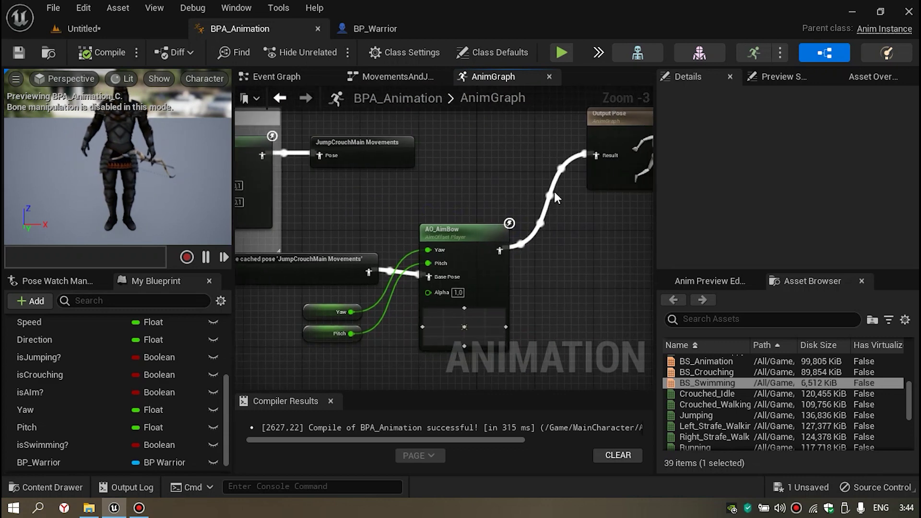
scroll(504, 190, "down", 1)
mouse_move(422, 195)
right_mouse_down()
mouse_move(550, 213)
mouse_move(375, 225)
right_mouse_up()
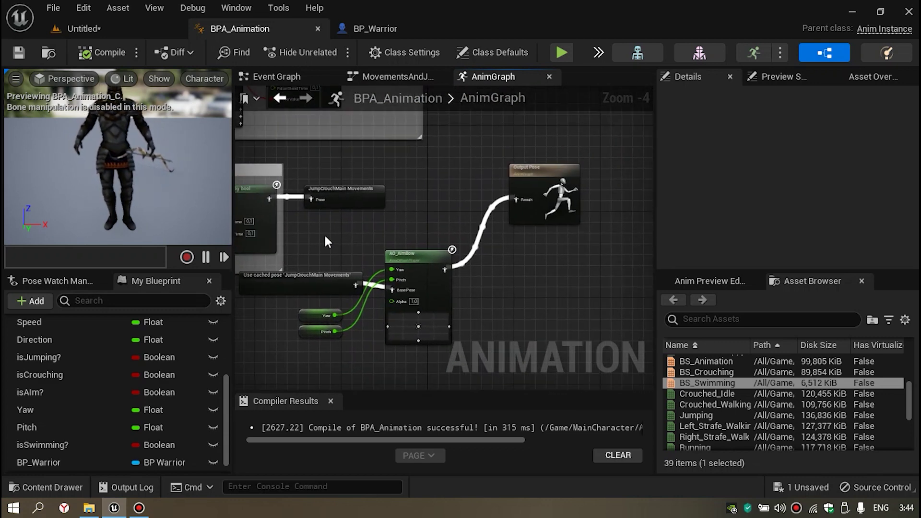
mouse_move(315, 228)
left_mouse_down()
mouse_move(366, 249)
mouse_move(360, 232)
left_mouse_up()
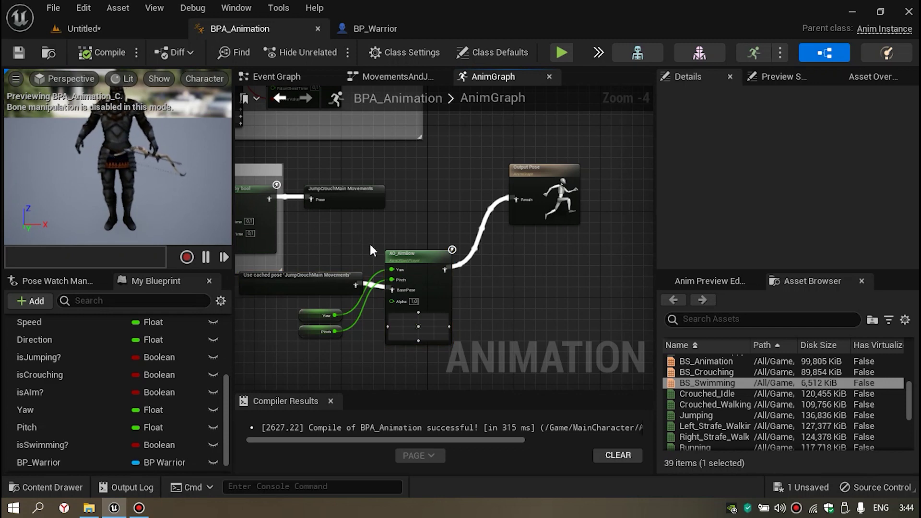
right_click_drag(416, 224, 416, 192)
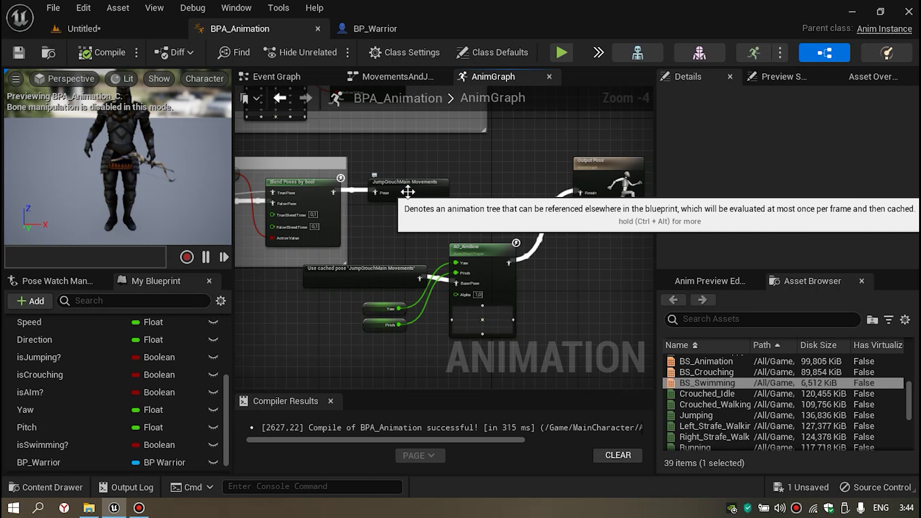
scroll(609, 190, "up", 3)
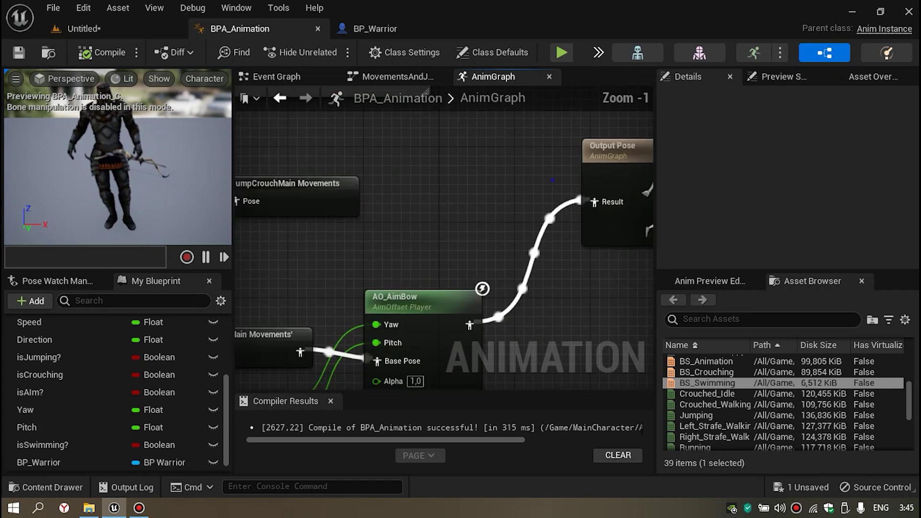
right_click_drag(537, 197, 441, 196)
right_click_drag(341, 174, 439, 184)
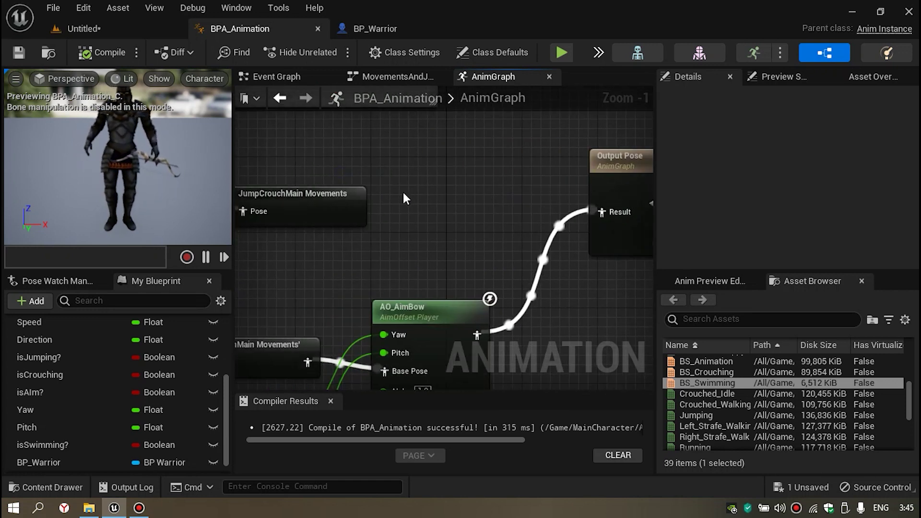
right_click_drag(311, 248, 527, 230)
scroll(312, 249, "down", 1)
scroll(376, 211, "up", 1)
scroll(385, 189, "up", 1)
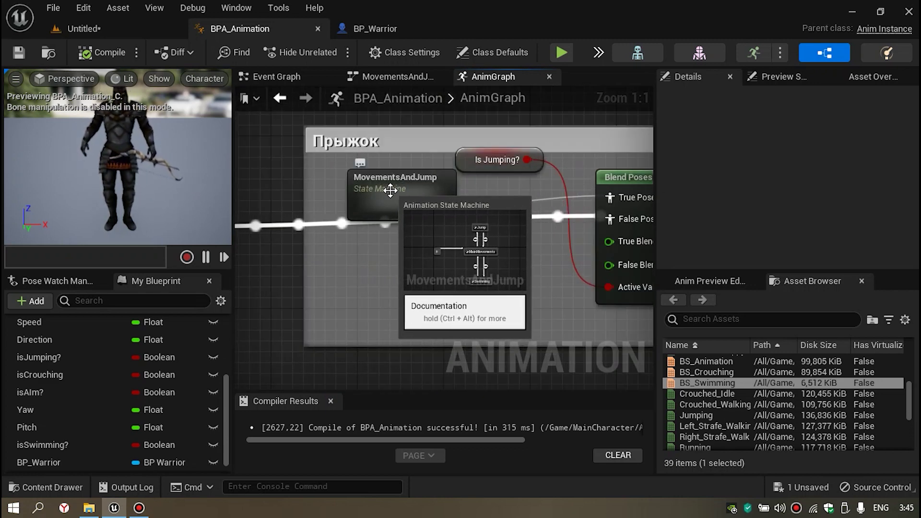
scroll(447, 234, "down", 3)
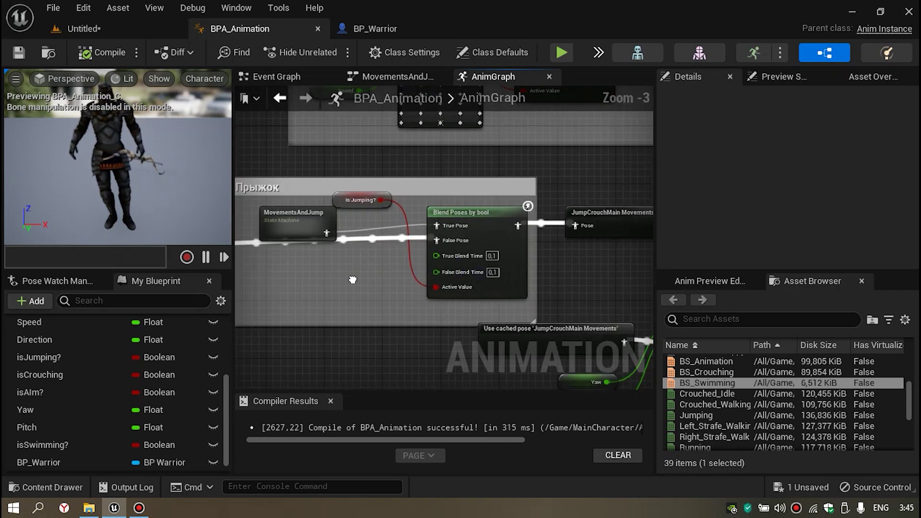
right_click_drag(471, 266, 502, 245)
right_click_drag(453, 231, 399, 237)
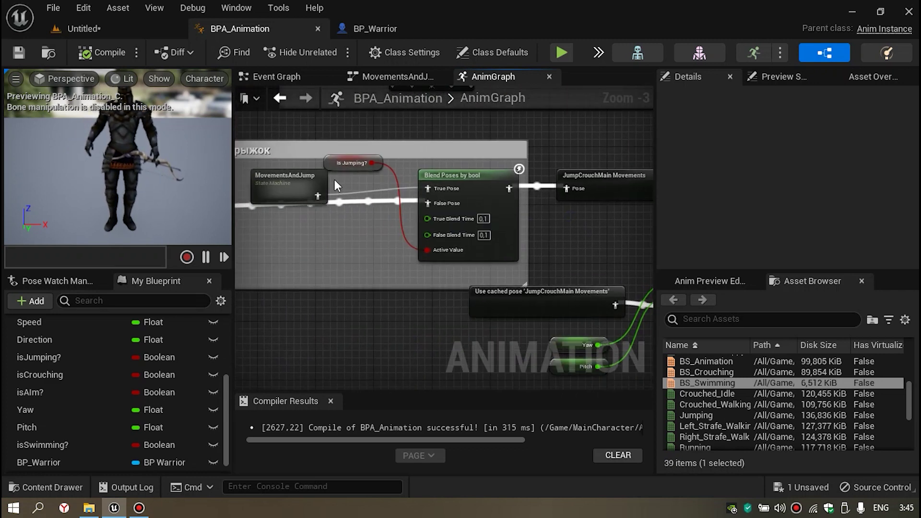
scroll(396, 214, "up", 2)
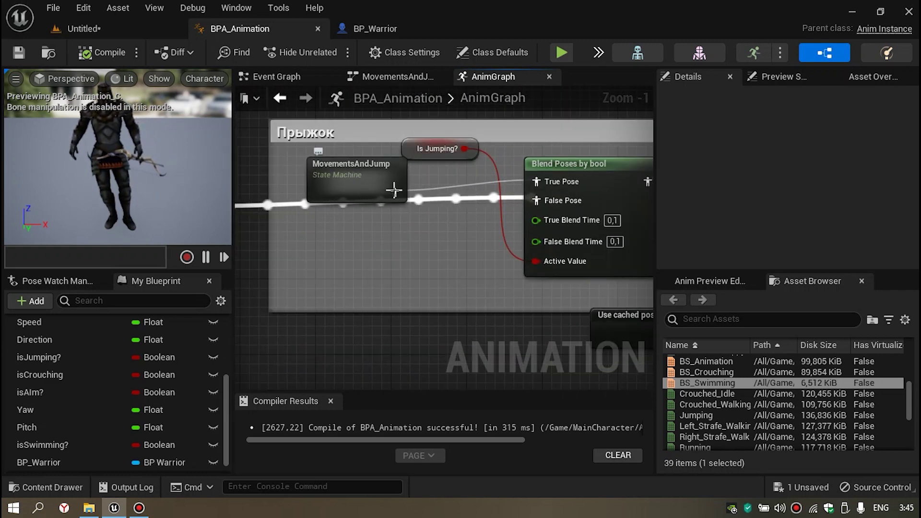
scroll(465, 264, "down", 3)
right_click_drag(464, 264, 507, 224)
scroll(520, 191, "up", 5)
right_click_drag(520, 191, 453, 203)
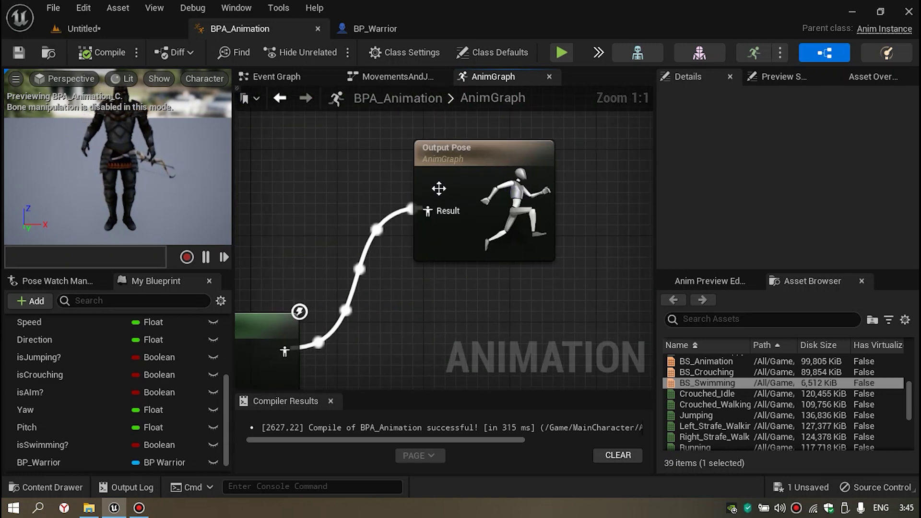
scroll(349, 185, "down", 7)
right_click_drag(332, 202, 504, 159)
scroll(451, 187, "up", 3)
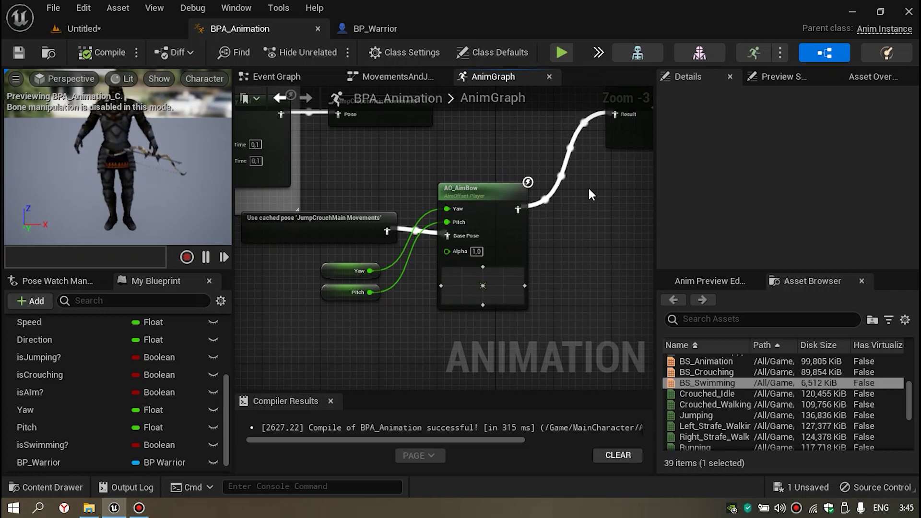
scroll(588, 199, "down", 1)
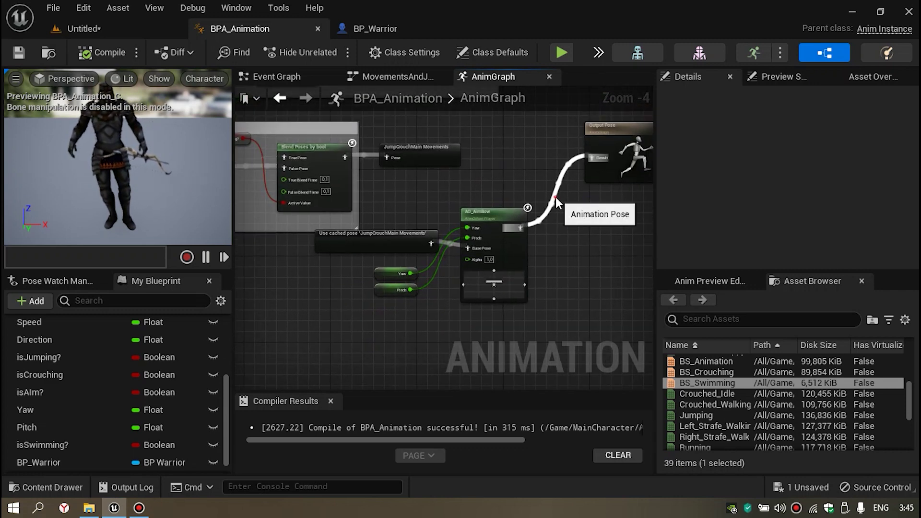
Step: Disconnect AO_AimBow from Output Pose and move the aim nodes down and left
left_click(555, 197, "alt")
left_click_drag(482, 324, 314, 228)
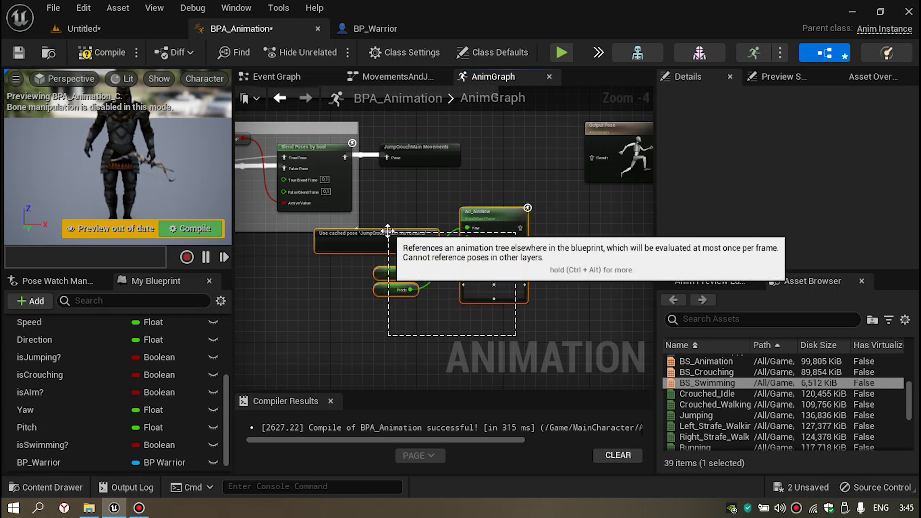
mouse_move(369, 260)
left_mouse_down()
mouse_move(288, 322)
mouse_move(328, 298)
mouse_move(315, 252)
left_mouse_up()
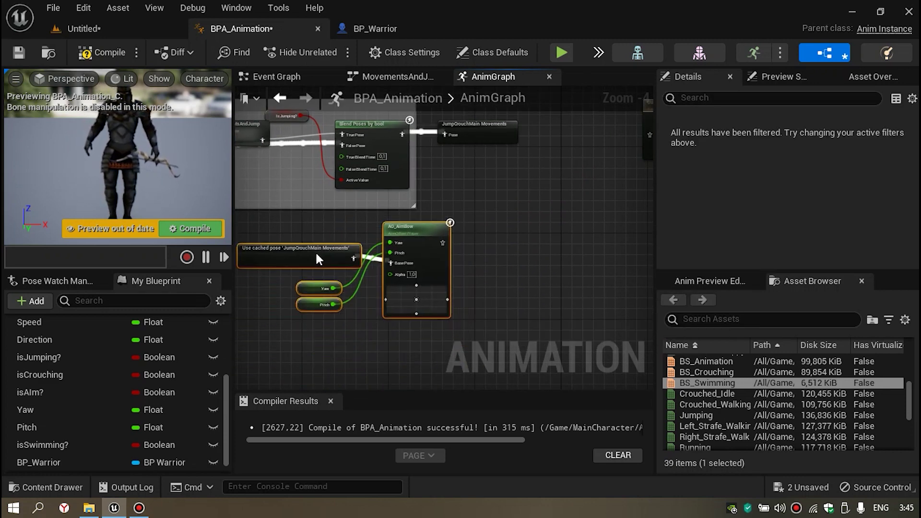
left_click(341, 232)
scroll(501, 275, "up", 2)
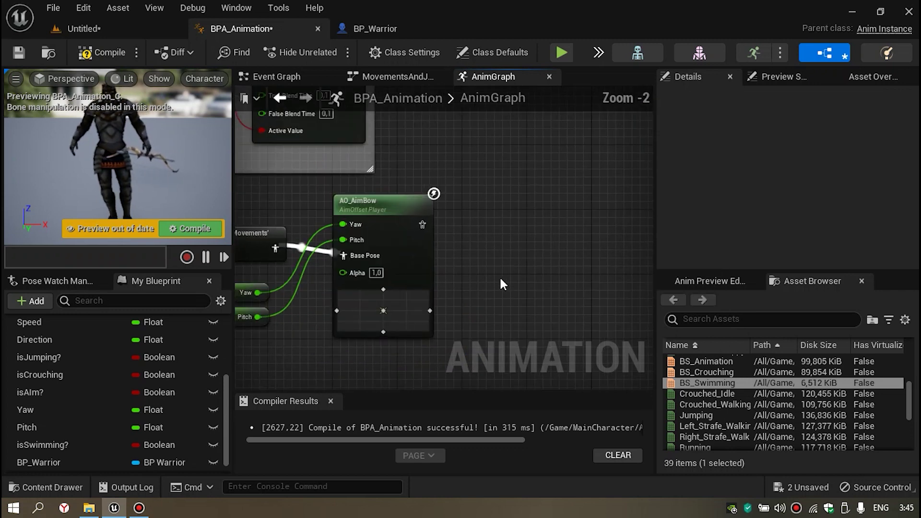
scroll(499, 276, "up", 1)
right_click_drag(410, 215, 501, 200)
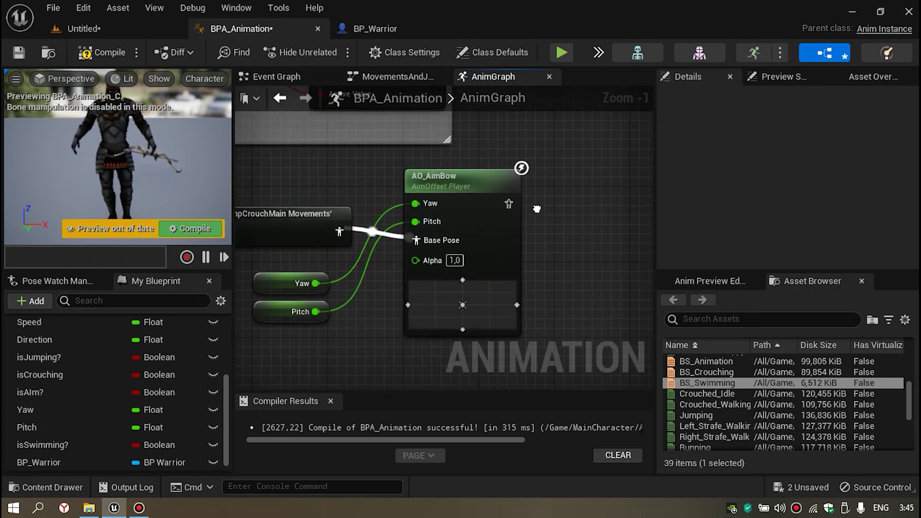
Step: Feed AO_AimBow into a new saved cached pose named MovementsAim
left_click(500, 200)
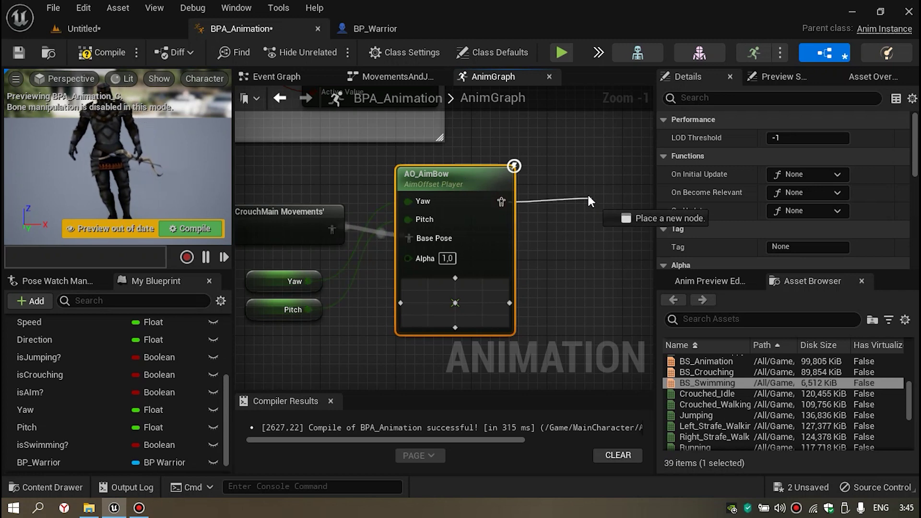
left_click_drag(592, 200, 588, 197)
type("Cache")
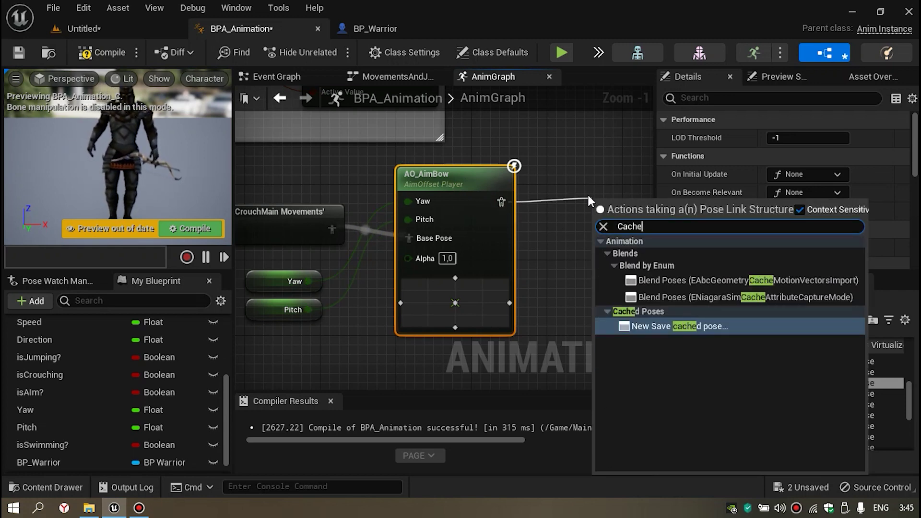
key("Return")
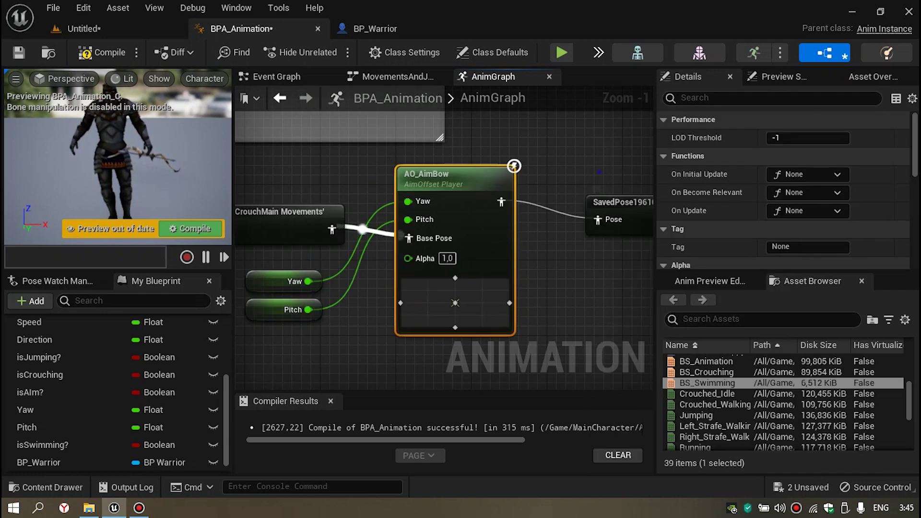
right_click_drag(587, 194, 479, 169)
left_click_drag(525, 179, 488, 169)
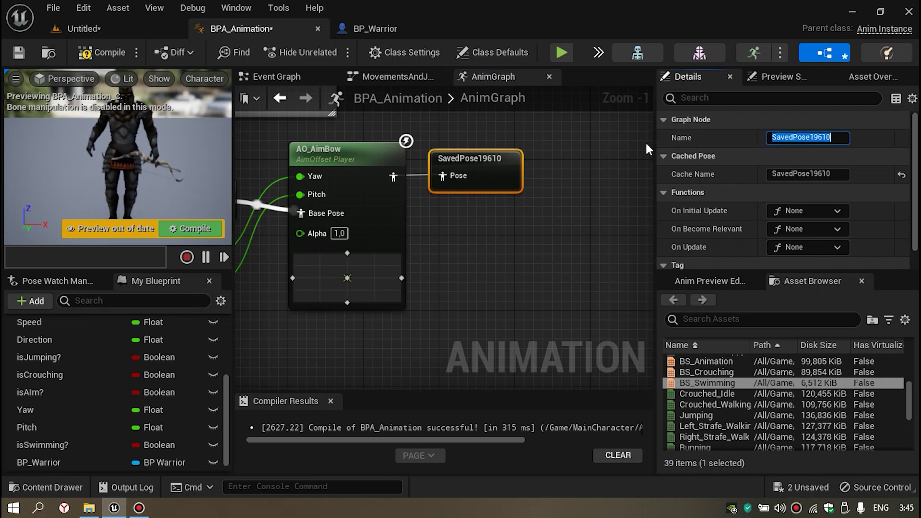
type("MovementsAim")
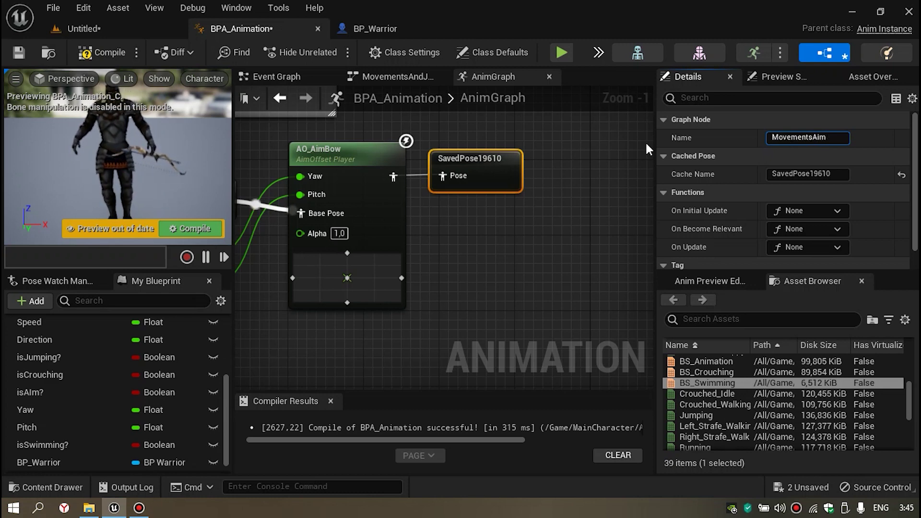
key("Return")
scroll(516, 219, "down", 2)
scroll(546, 230, "down", 1)
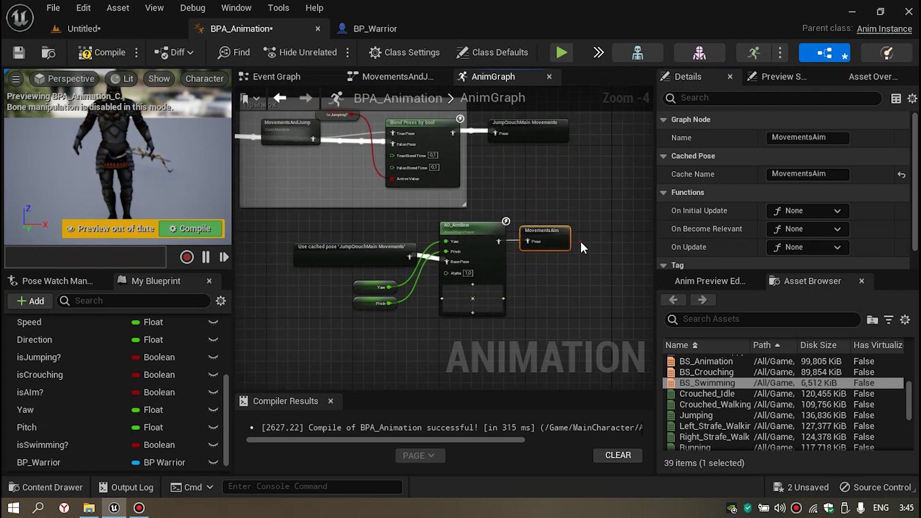
Step: Rearrange the AO_AimBow and MovementsAim nodes and bring Output Pose into view
left_click_drag(580, 288, 580, 288)
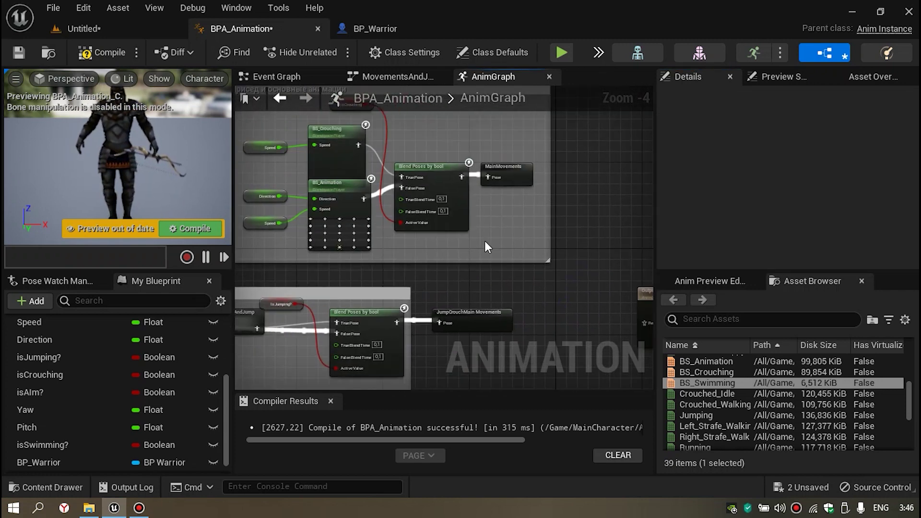
mouse_move(490, 240)
right_mouse_down()
mouse_move(630, 200)
mouse_move(620, 248)
right_mouse_up()
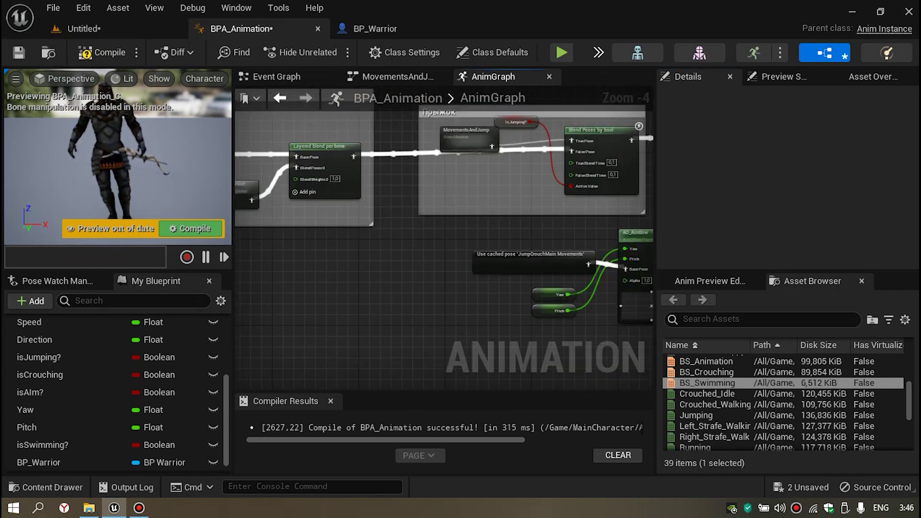
right_click_drag(620, 248, 473, 176)
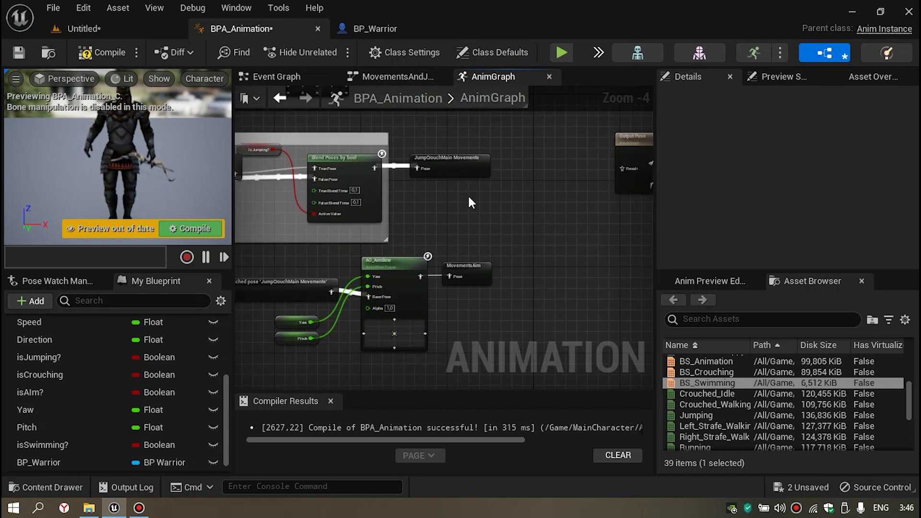
scroll(461, 318, "up", 5)
scroll(537, 268, "down", 3)
left_click(537, 268)
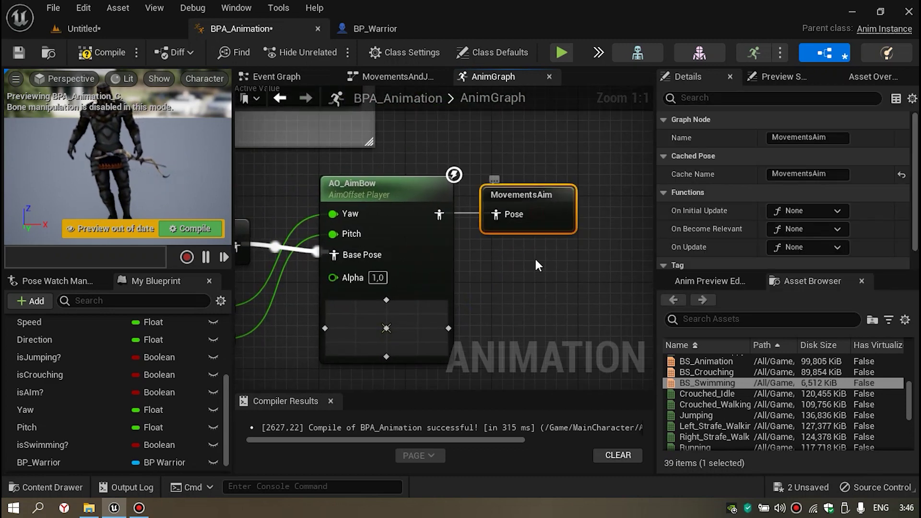
scroll(542, 297, "down", 1)
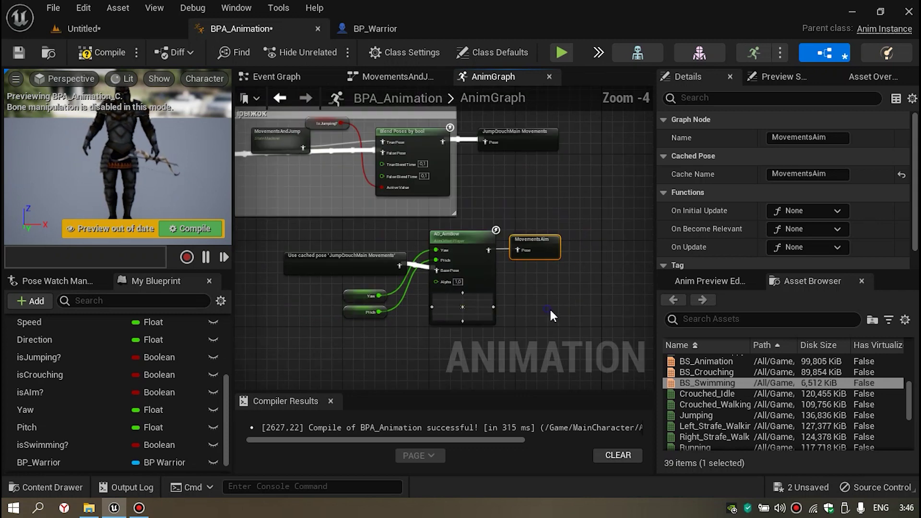
left_click(523, 327)
right_click_drag(533, 325, 548, 302)
left_click_drag(381, 223, 288, 226)
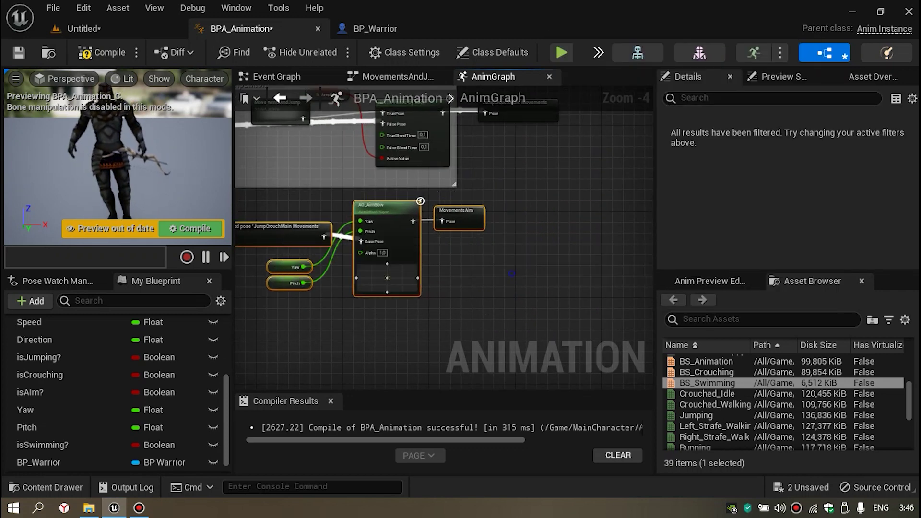
right_click_drag(511, 274, 388, 288)
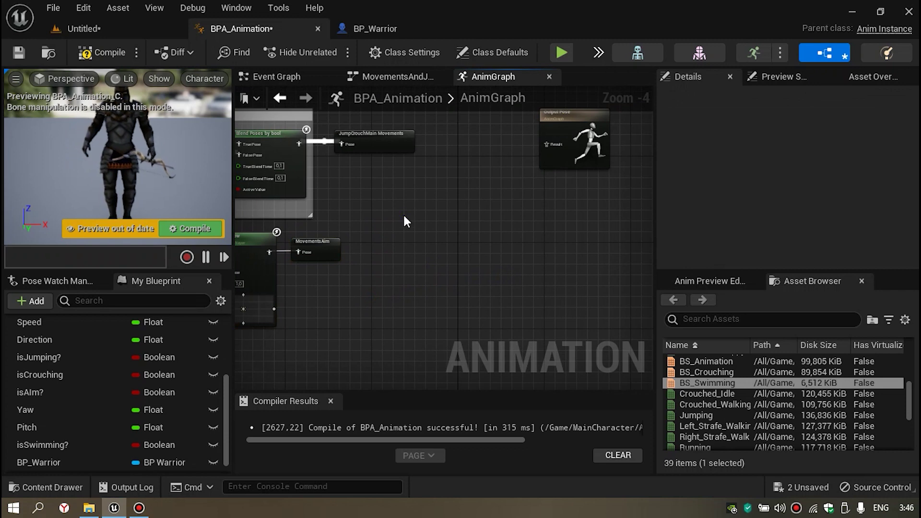
Step: Add a Blend Poses by bool node to the AnimGraph
right_click(404, 217)
type("Blend ")
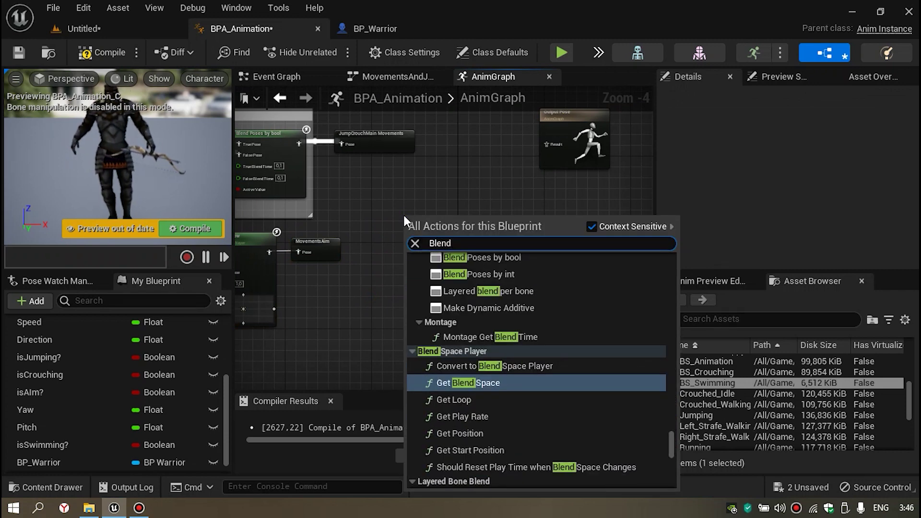
type("Poses By B")
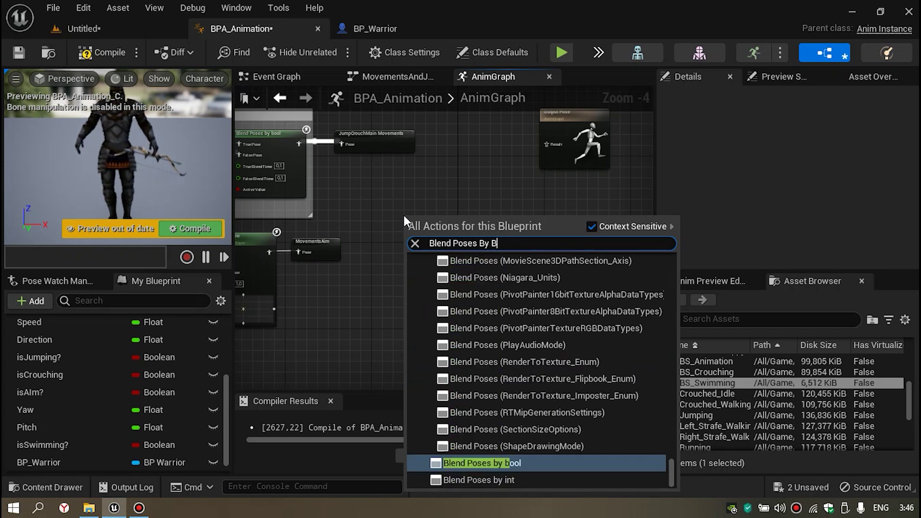
key("Return")
scroll(452, 222, "up", 3)
left_click_drag(452, 222, 547, 219)
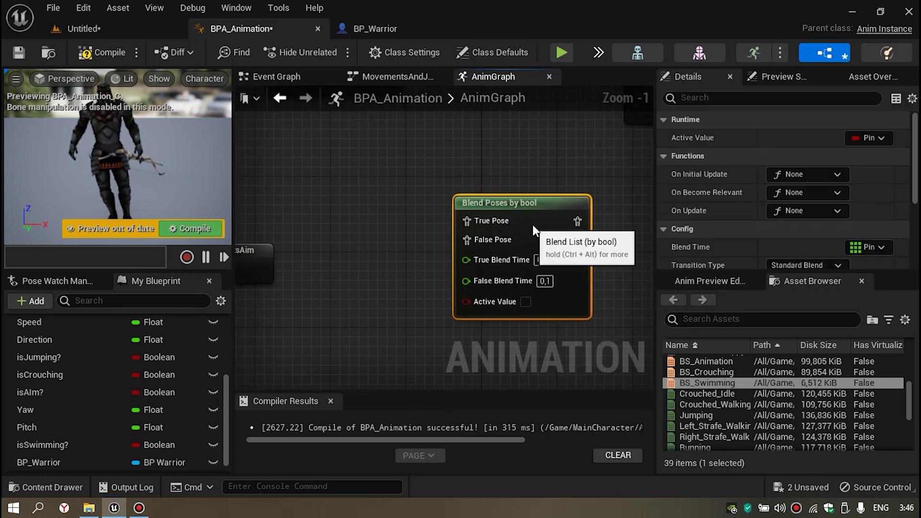
scroll(75, 437, "down", 1)
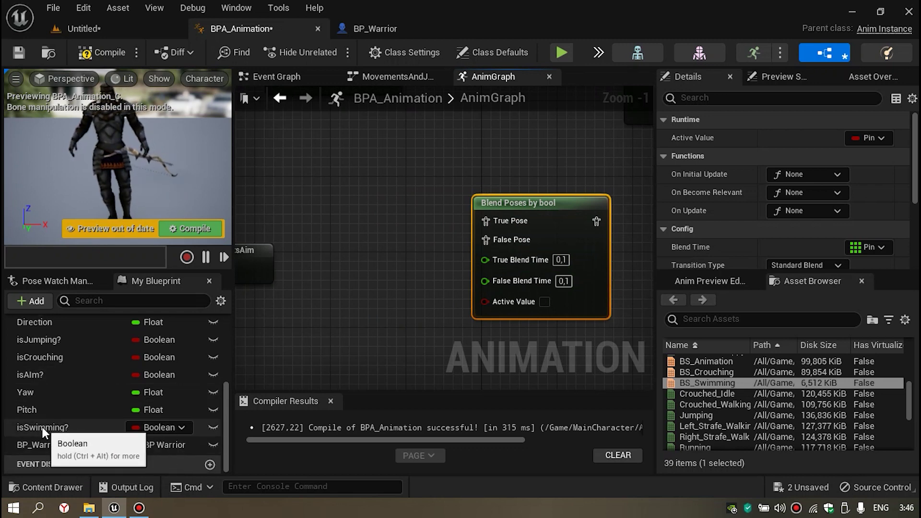
Step: Drive the blend's Active Value with an Is Swimming? getter placed below it
left_click_drag(38, 427, 485, 301)
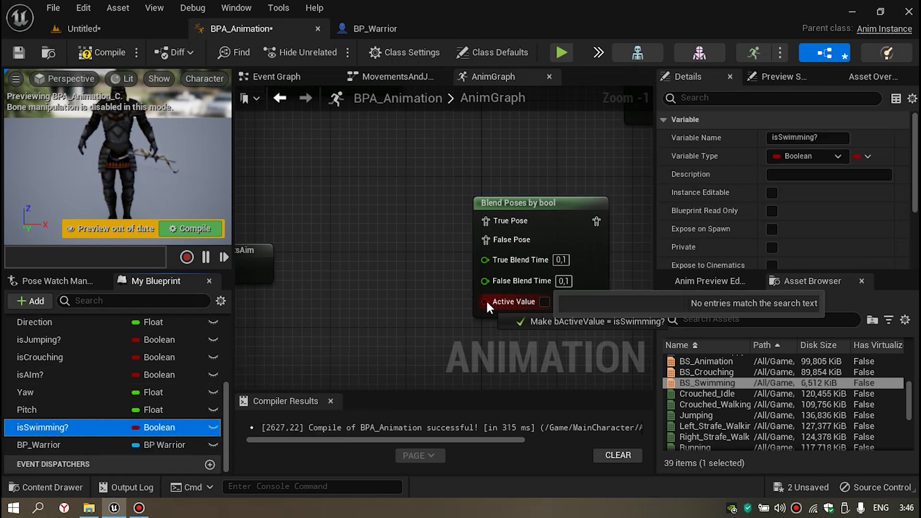
left_click_drag(414, 308, 406, 364)
scroll(433, 289, "down", 1)
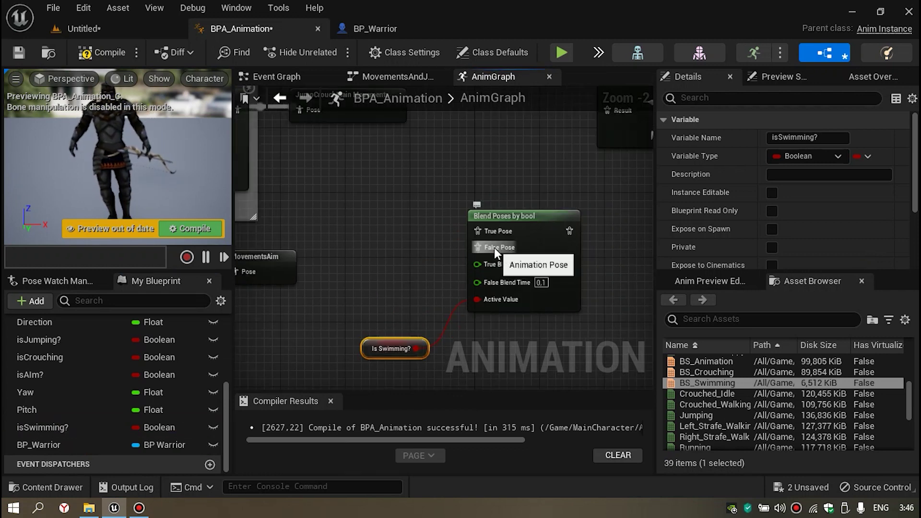
left_click_drag(537, 236, 588, 232)
right_click_drag(358, 272, 273, 280)
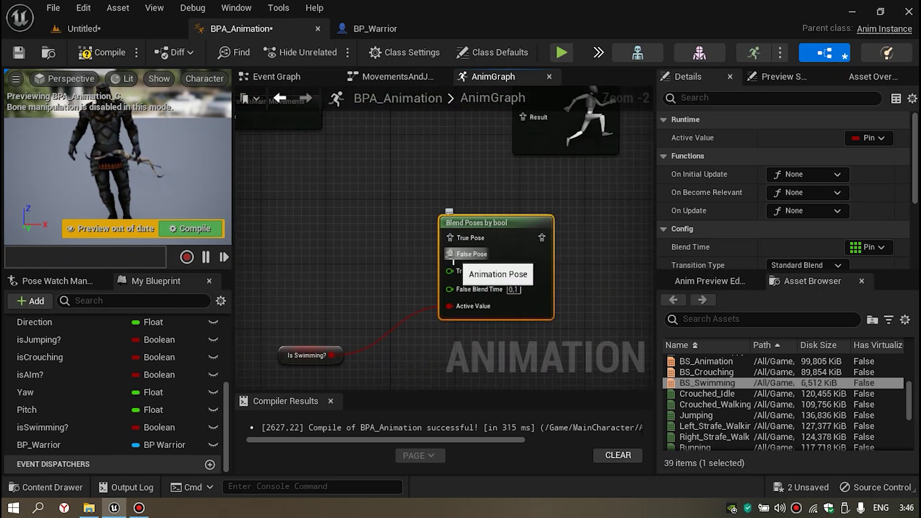
Step: Look for the MovementsAim cached pose to feed the blend's False Pose
right_click_drag(338, 263, 380, 271)
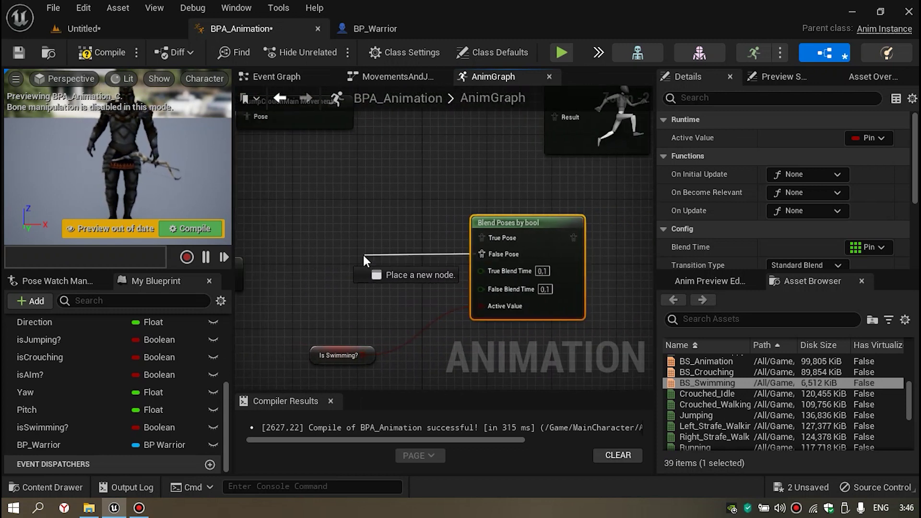
left_click_drag(336, 273, 336, 273)
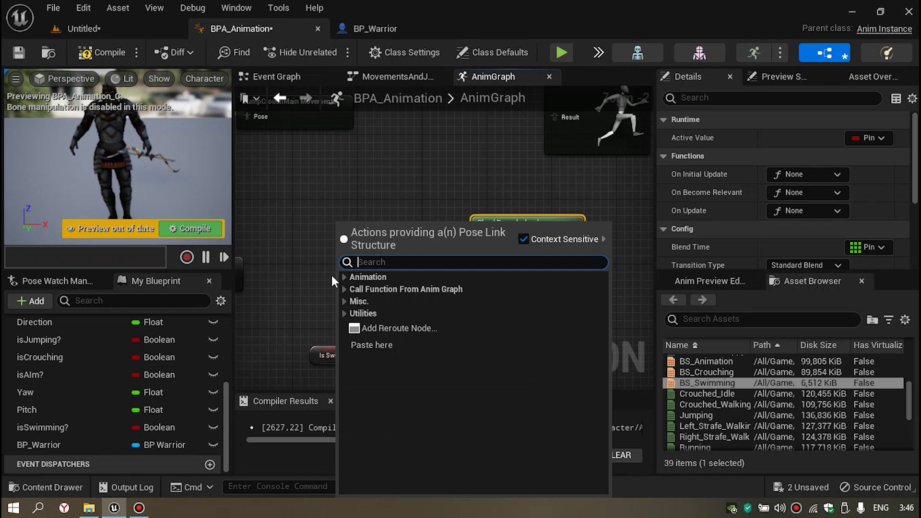
right_click_drag(286, 287, 403, 272)
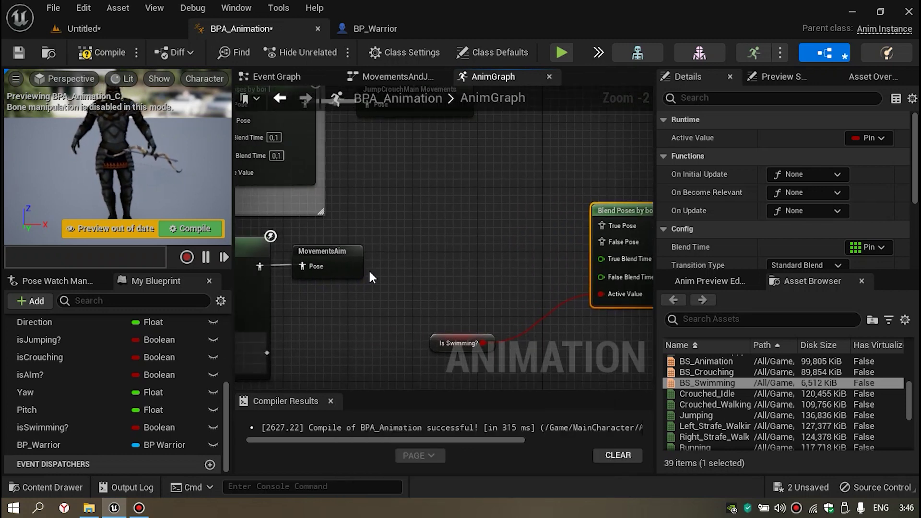
scroll(339, 269, "up", 2)
left_click(340, 269)
right_click_drag(666, 247, 439, 252)
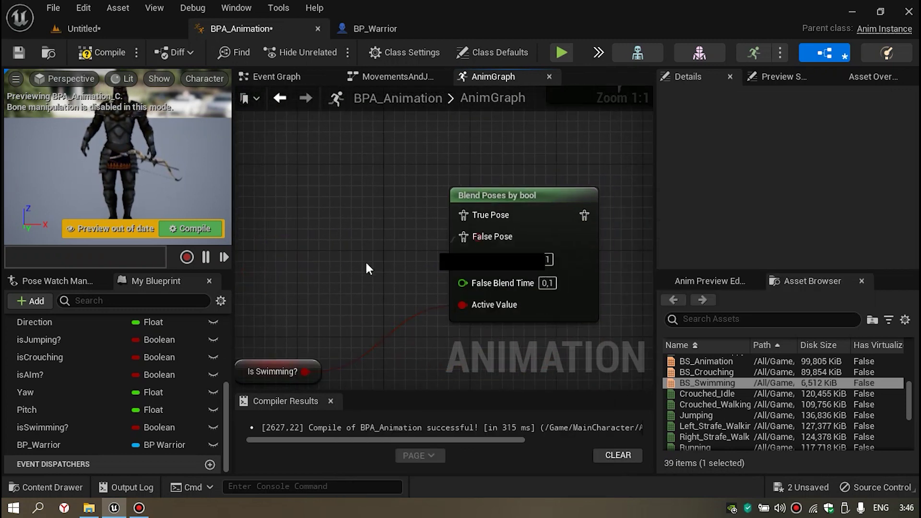
Step: Plug the cached 'MovementsAim' pose into the blend's False Pose
left_click_drag(463, 236, 365, 263)
type("Movement")
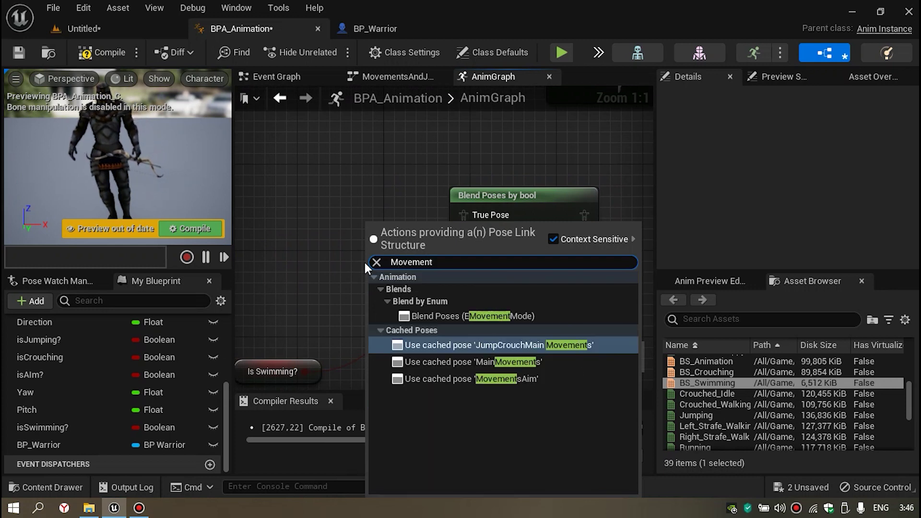
key("Down")
key("Down")
key("Up")
key("Down")
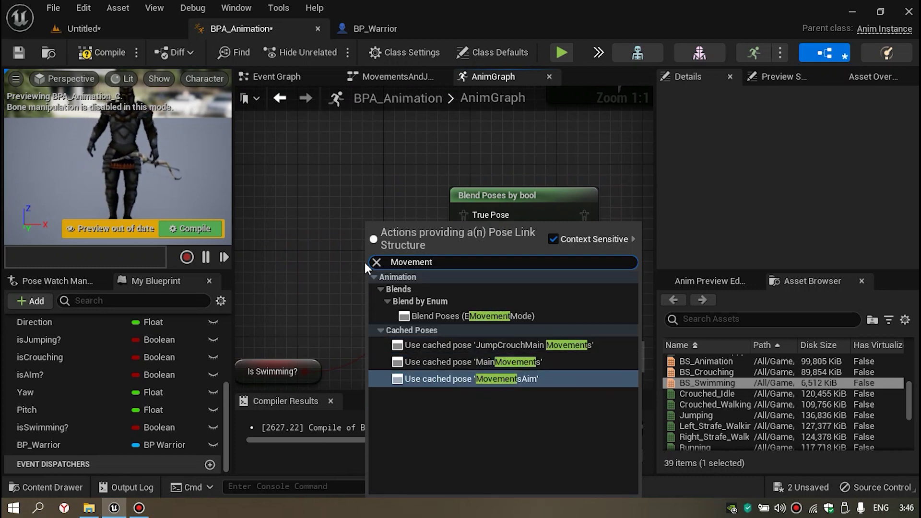
key("Return")
mouse_move(384, 286)
left_mouse_down()
mouse_move(278, 292)
mouse_move(345, 289)
left_mouse_up()
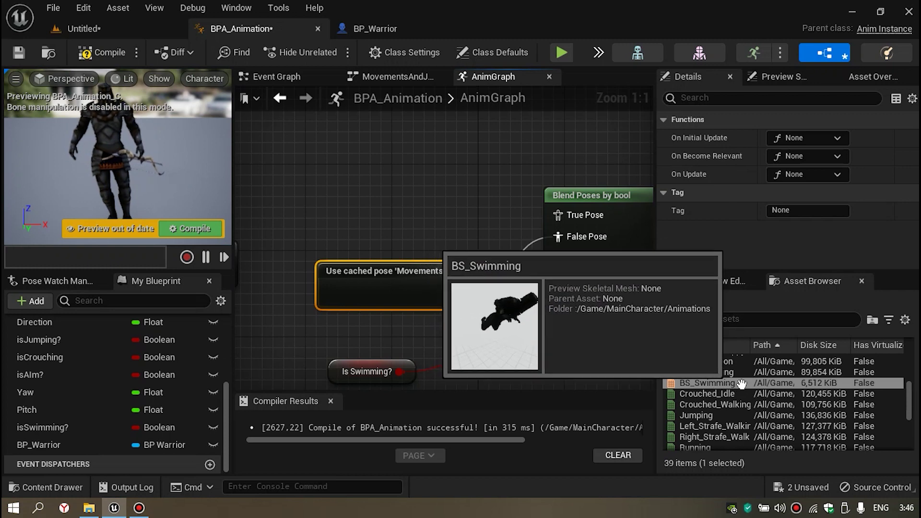
Step: Add a BS_Swimming blend space player driven by Speed and wire it to True Pose
left_click_drag(751, 384, 331, 141)
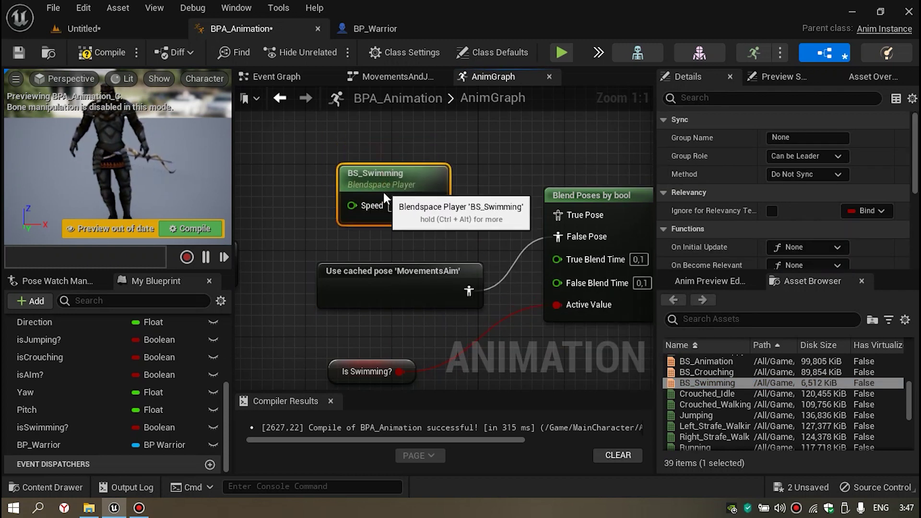
left_click_drag(432, 185, 444, 228)
left_click_drag(577, 219, 582, 214)
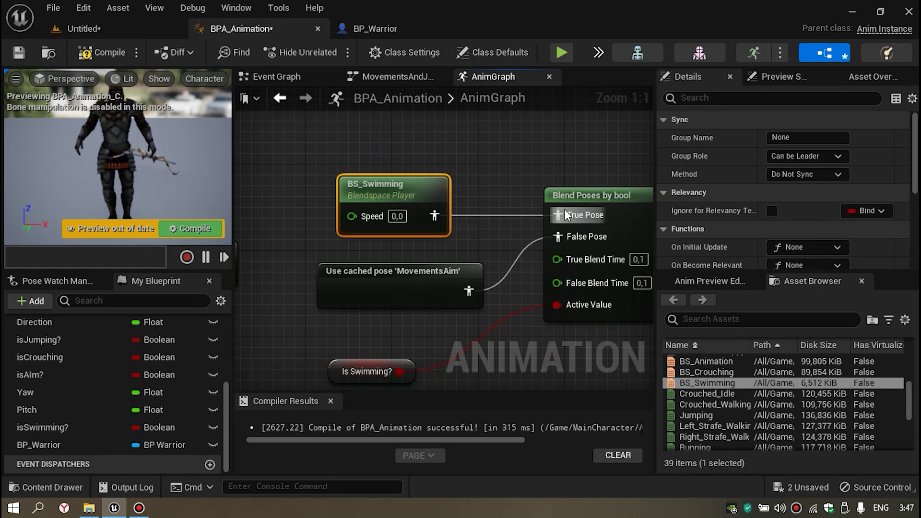
right_click_drag(564, 209, 705, 237)
left_click_drag(563, 213, 453, 210)
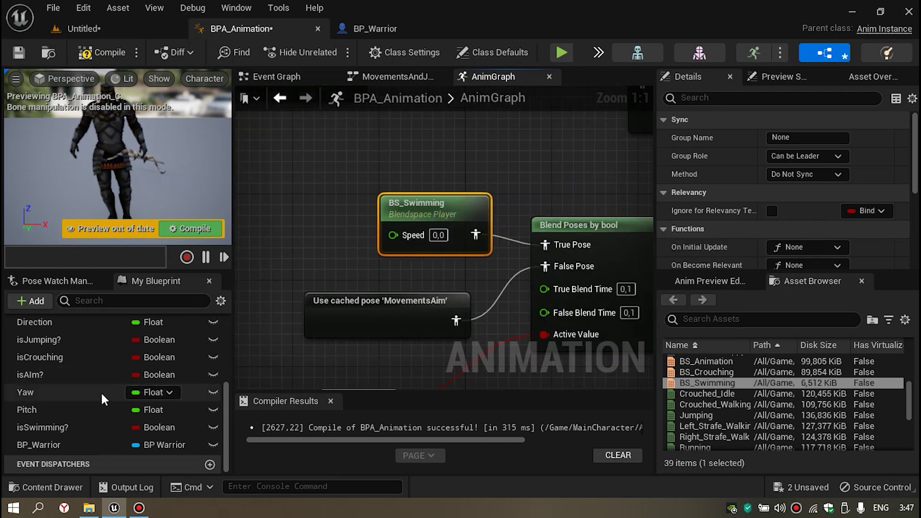
scroll(102, 391, "up", 3)
mouse_move(54, 367)
left_mouse_down()
mouse_move(320, 290)
mouse_move(391, 234)
left_mouse_up()
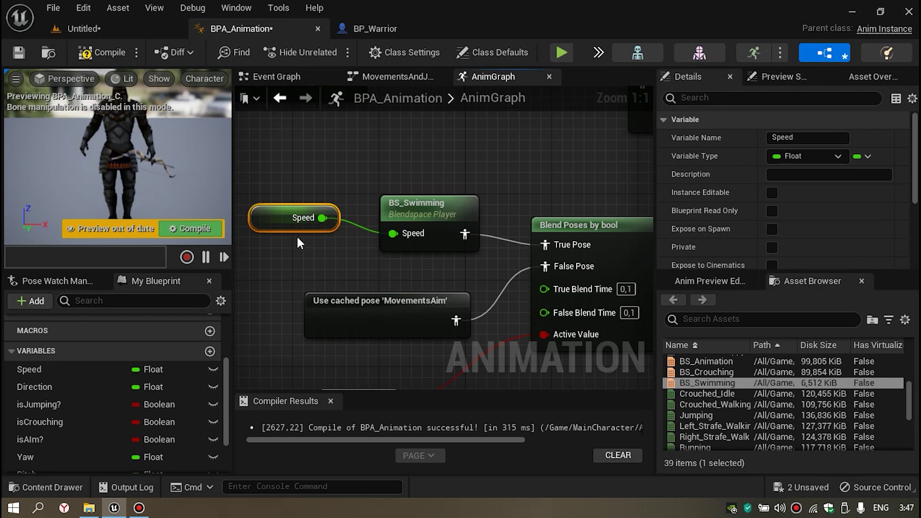
left_click_drag(297, 226, 297, 248)
Step: Connect the Blend Poses by bool result to Output Pose
scroll(402, 225, "down", 1)
scroll(408, 202, "down", 2)
left_click_drag(417, 175, 482, 179)
left_click_drag(401, 299, 457, 196)
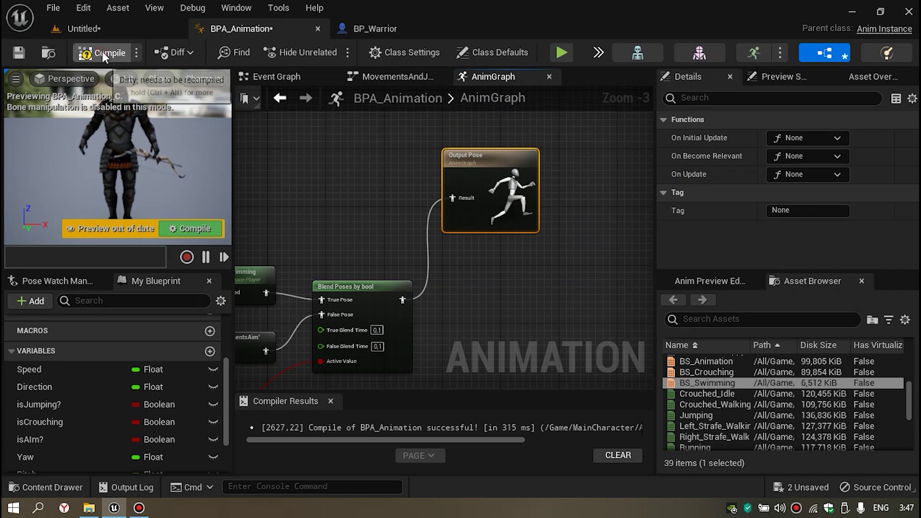
Step: Compile and save the animation blueprint, then play the level in the editor
left_click(17, 54)
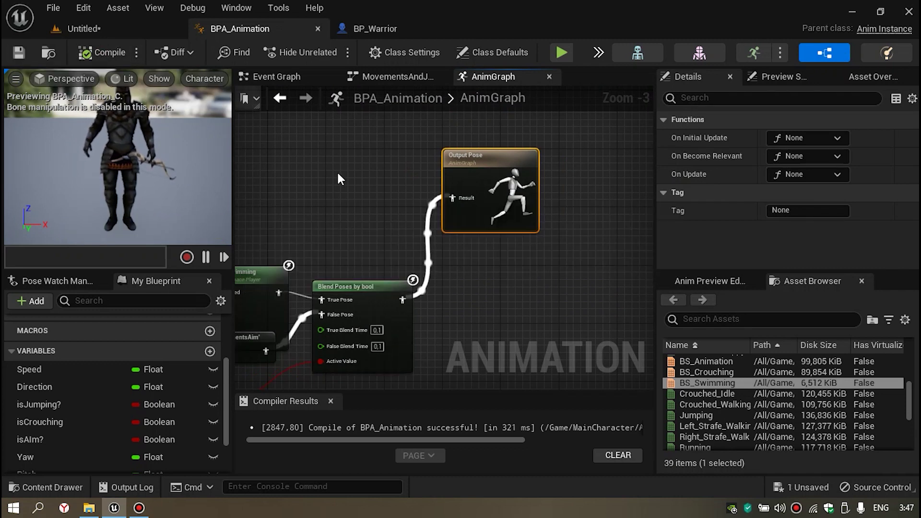
left_click(138, 30)
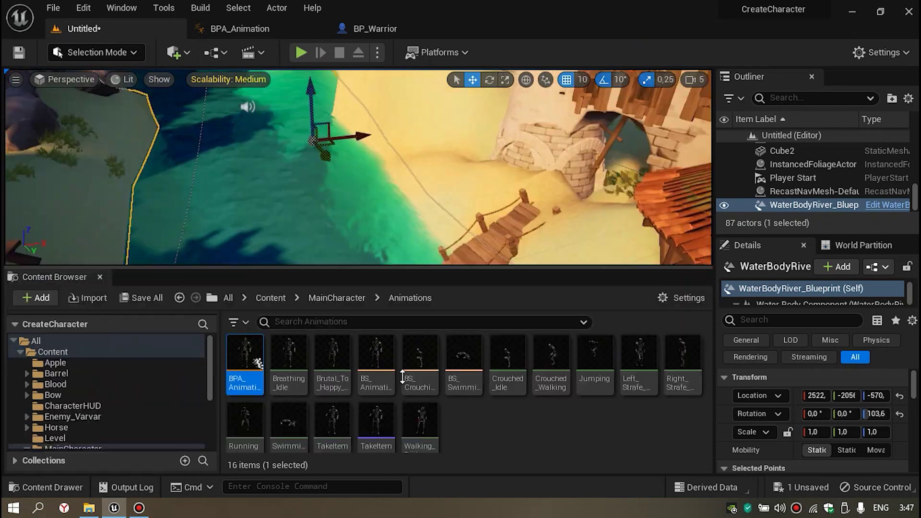
left_click_drag(402, 377, 403, 397)
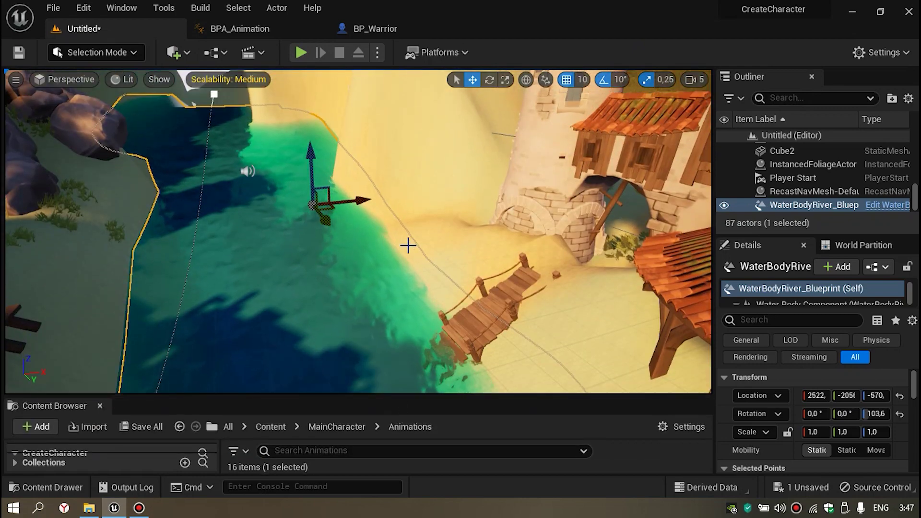
key("alt+p")
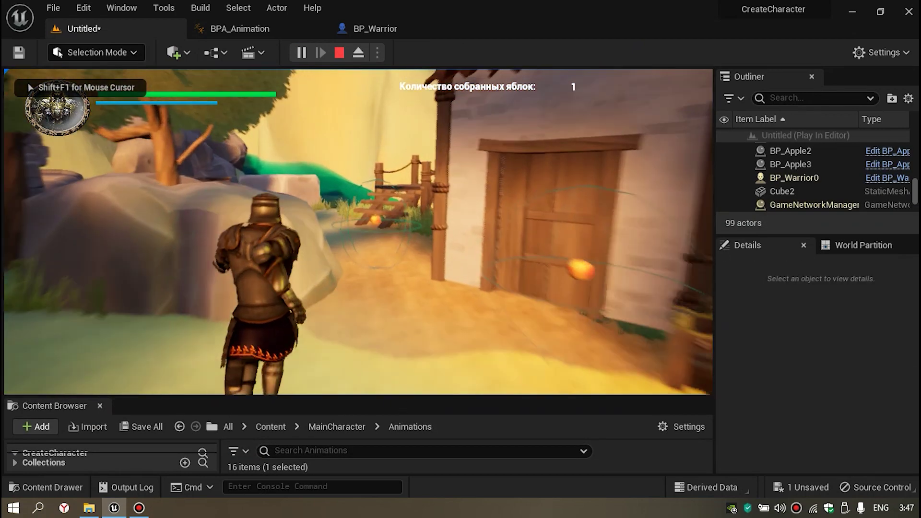
Step: Climb the wooden stairs, jump into the water and swim underwater along the wall
key("w")
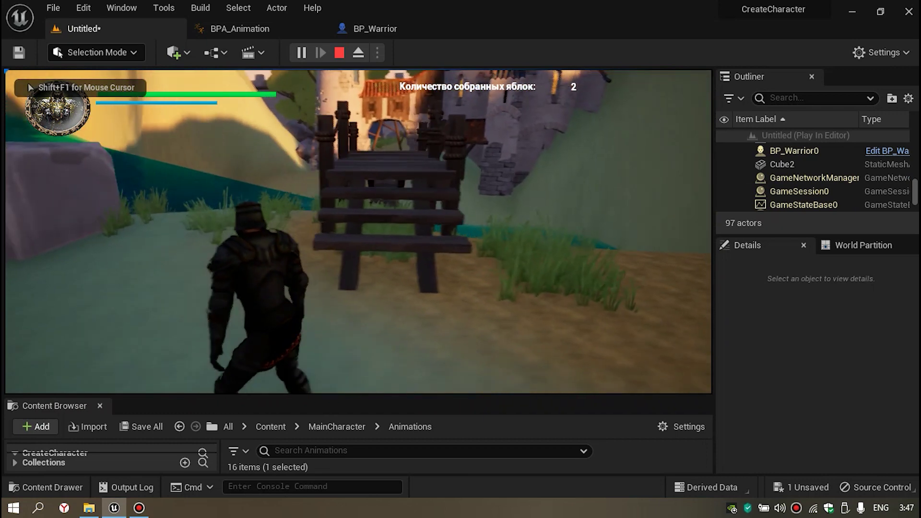
key("w")
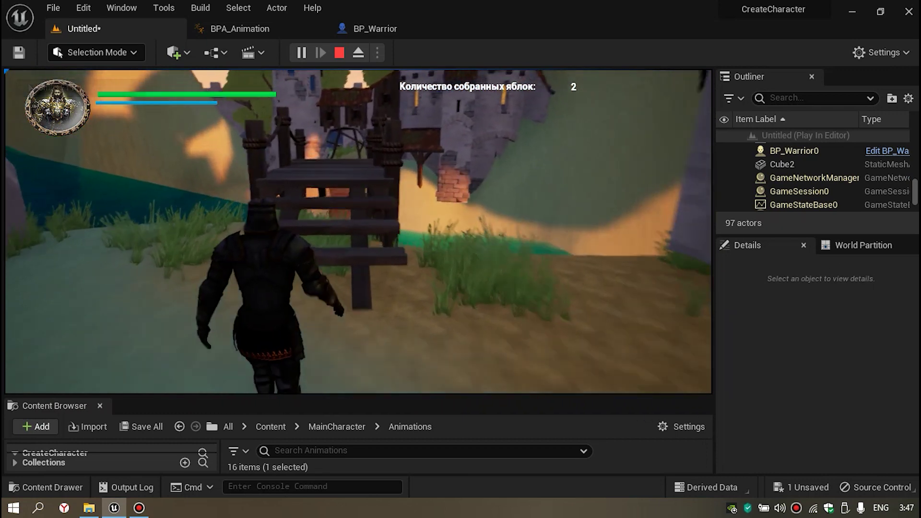
key("w")
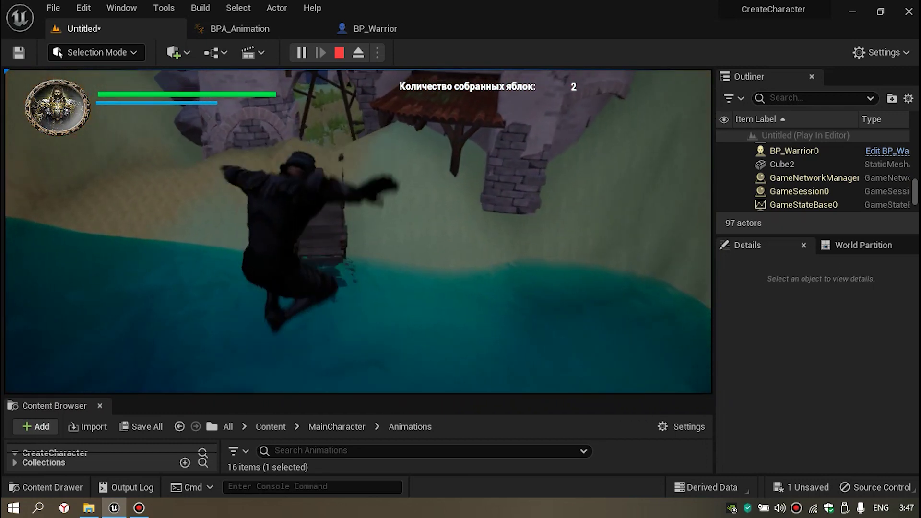
key("w")
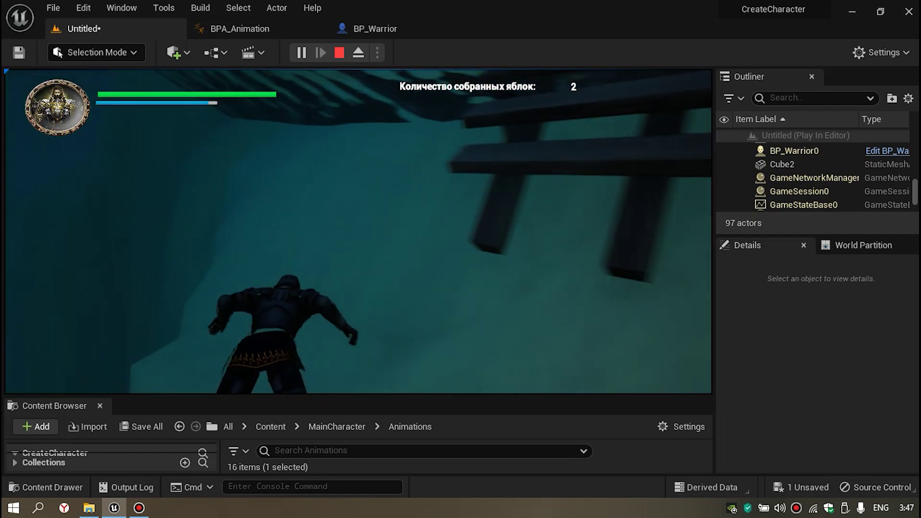
key("w")
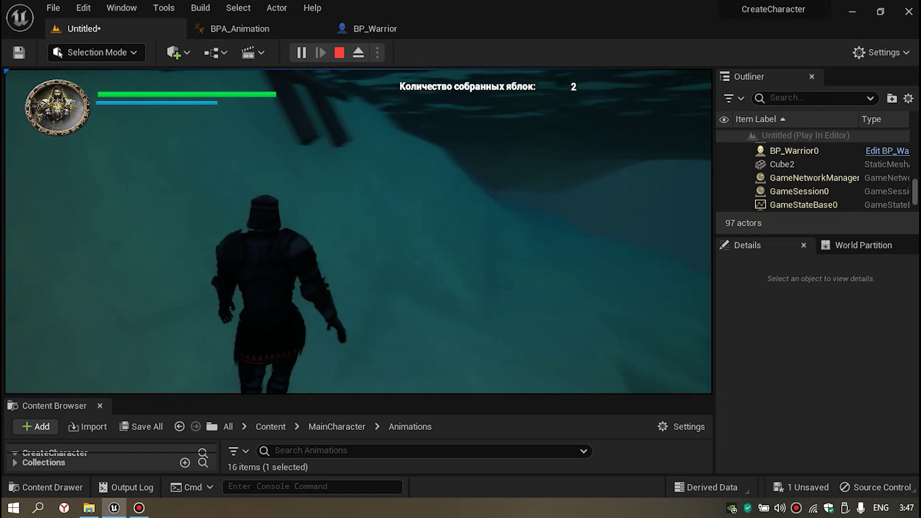
key("w")
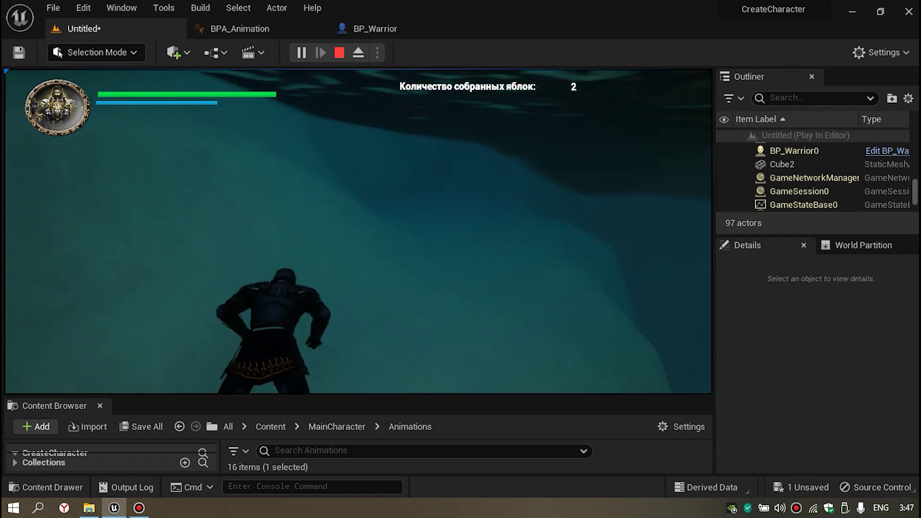
key("w")
key("w")
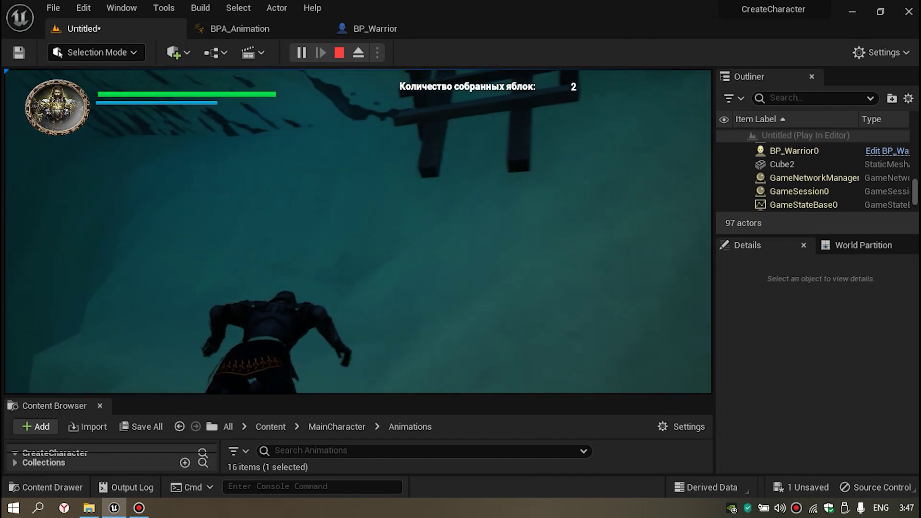
key("w")
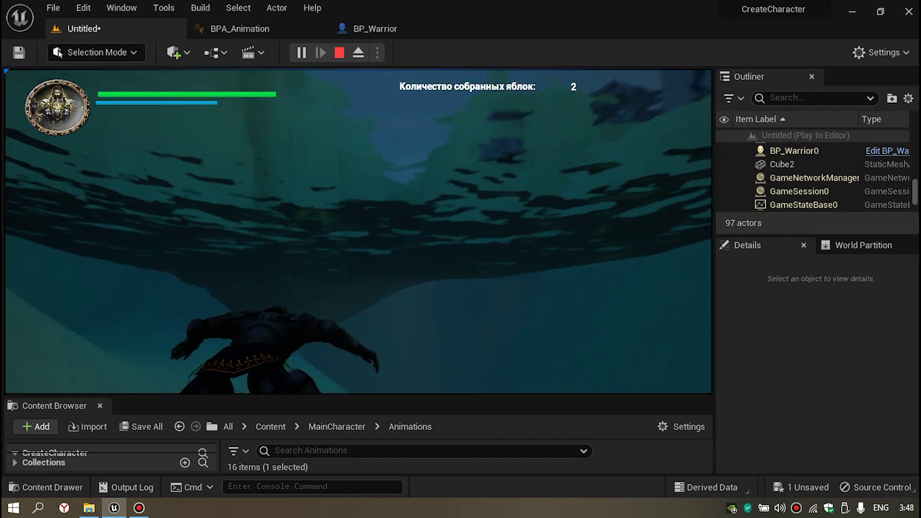
key("w")
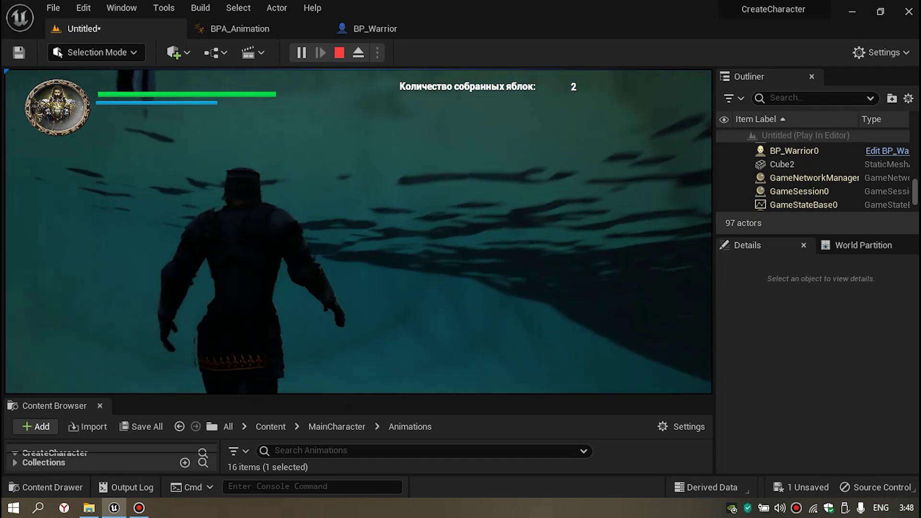
key("w")
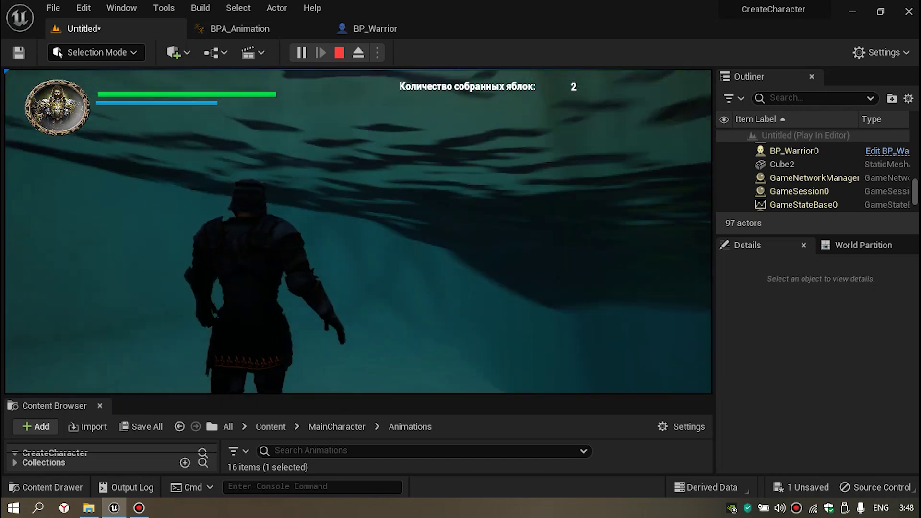
key("w")
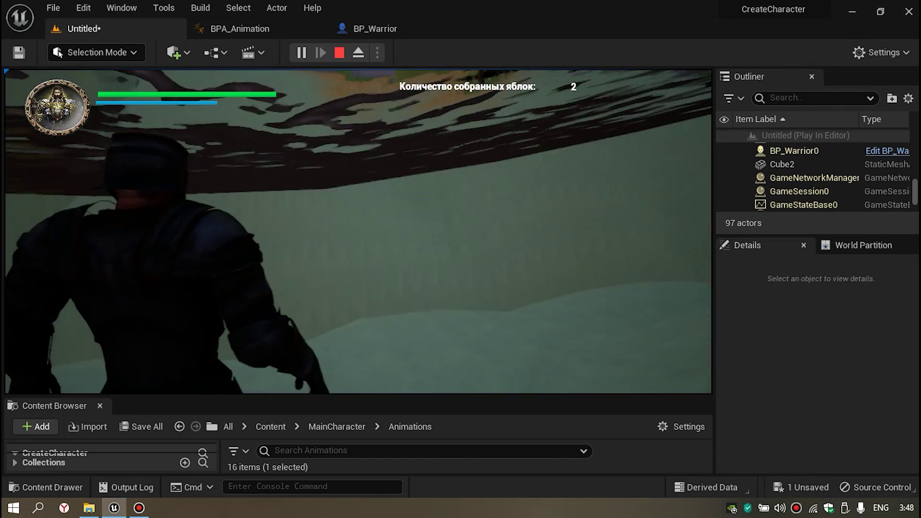
Step: Keep swimming past the wooden beams, climb out toward the bridge, and stop playing
key("w")
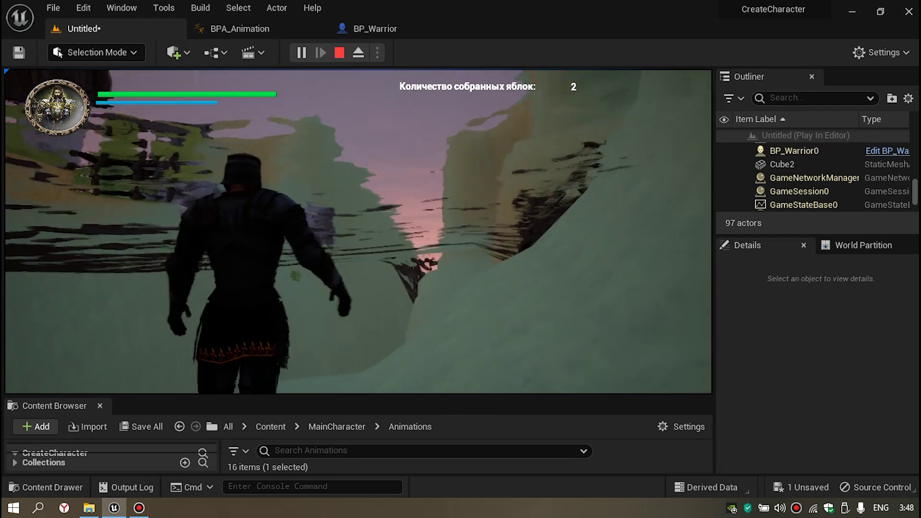
key("w")
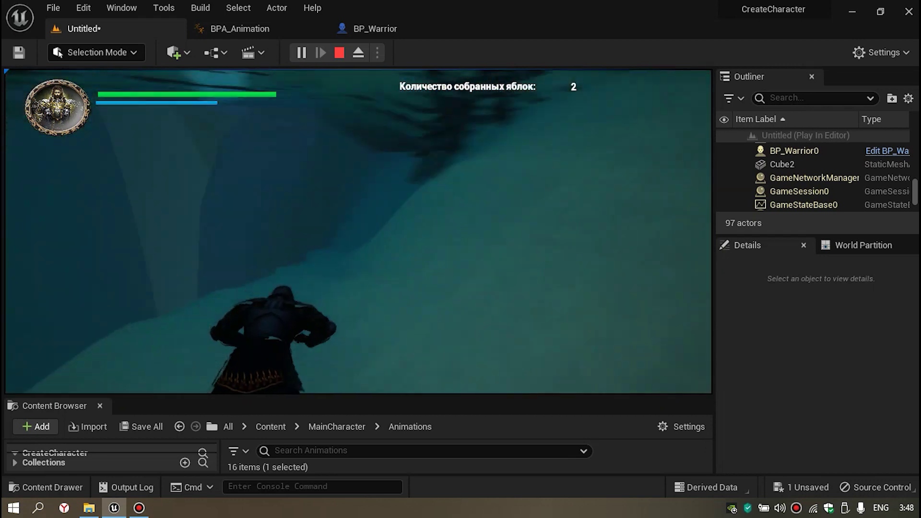
key("w")
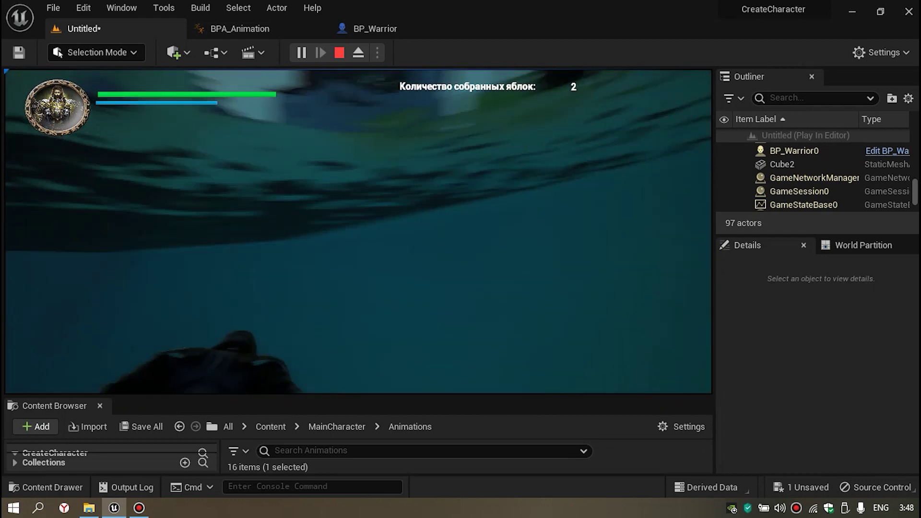
key("w")
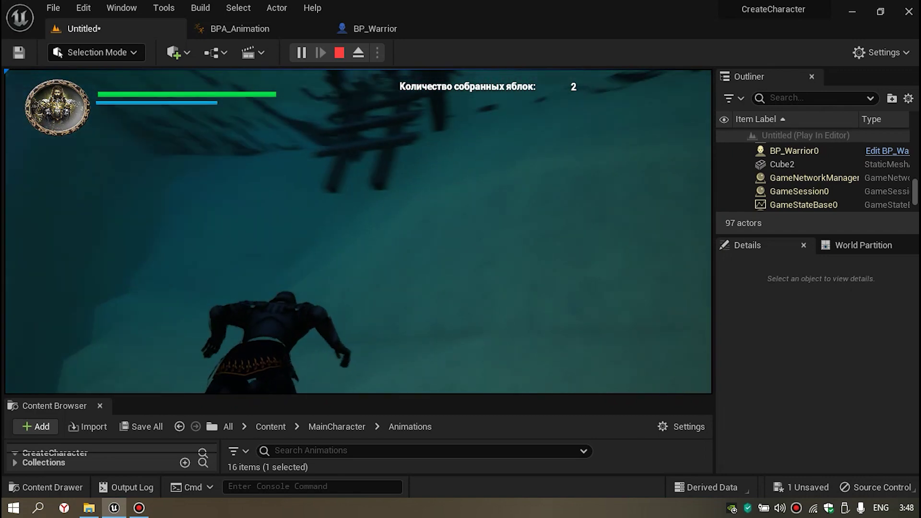
key("w")
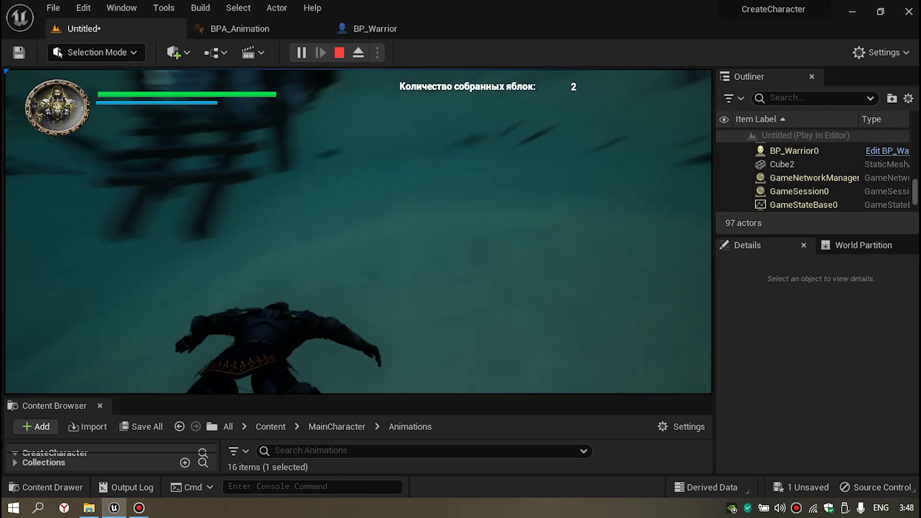
key("w")
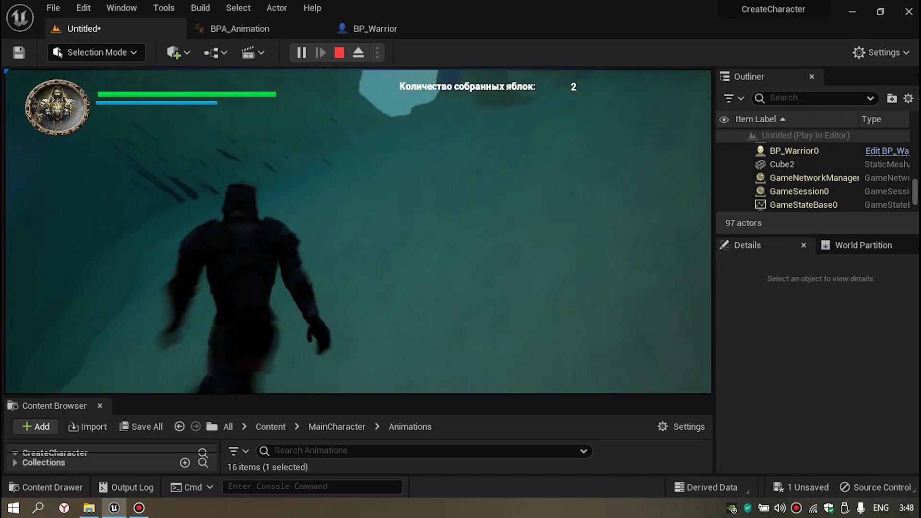
key("w")
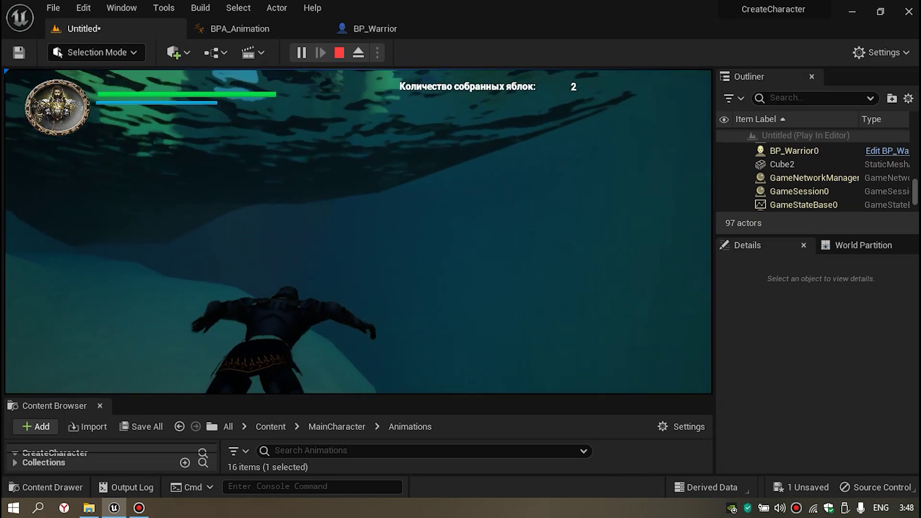
key("w")
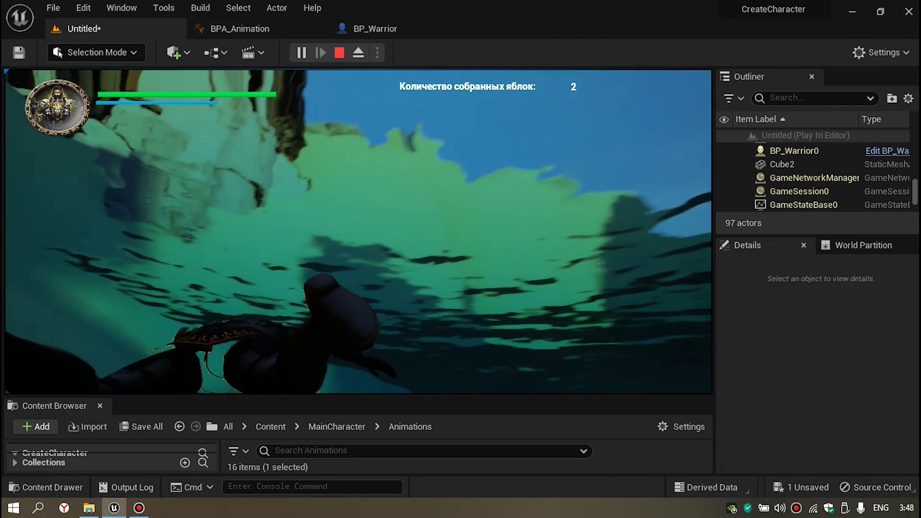
key("w")
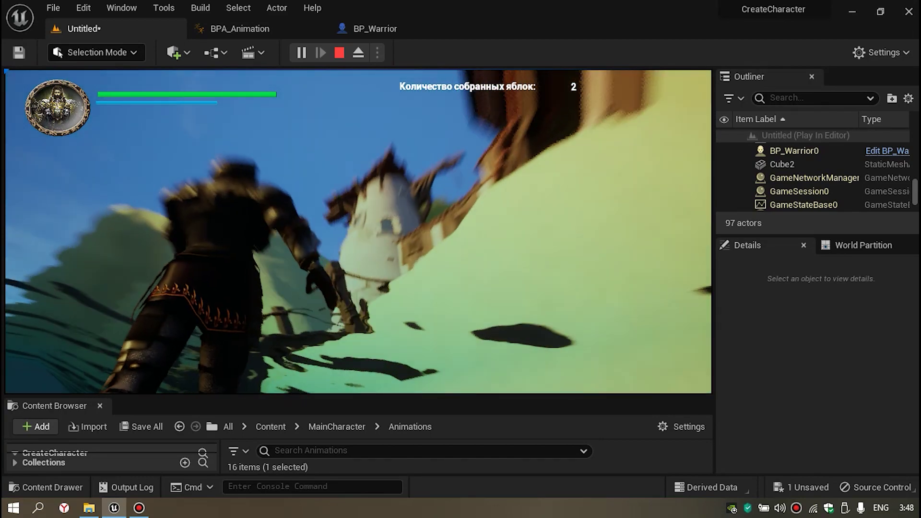
key("w")
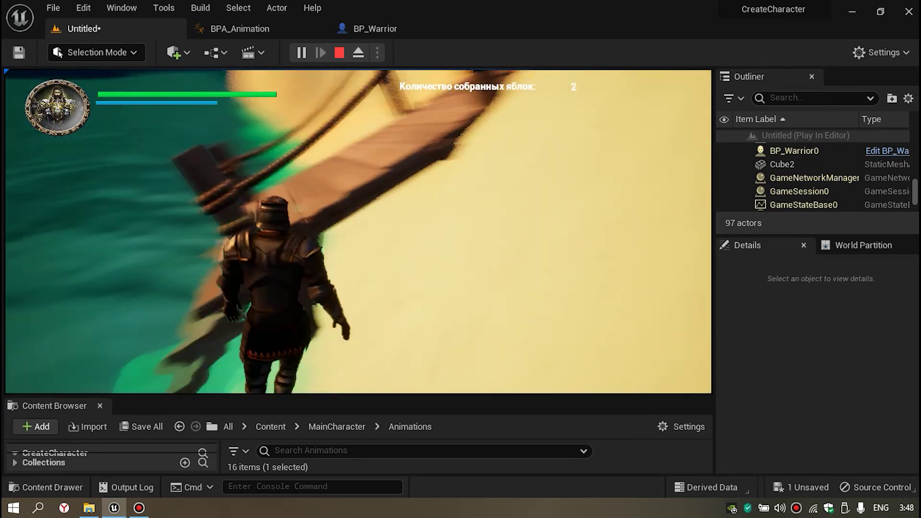
key("Escape")
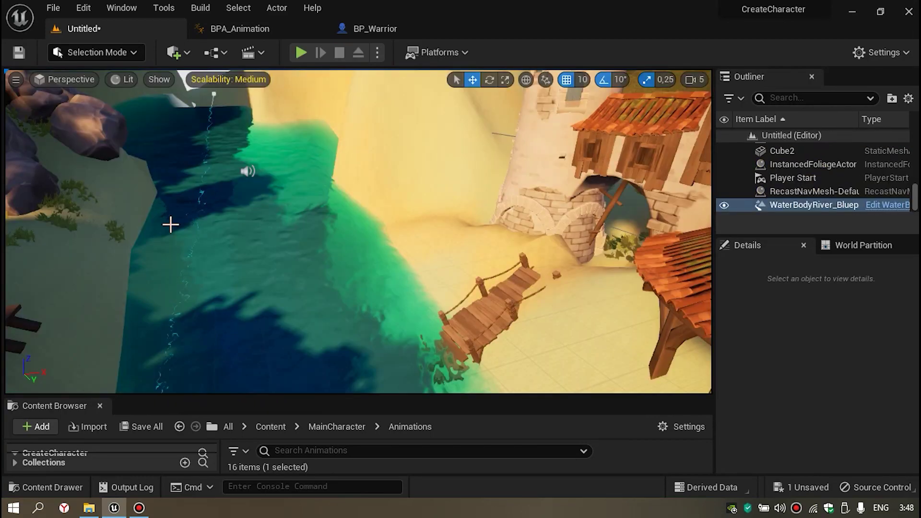
Step: In BP_Warrior's Character Movement, set Braking Deceleration Swimming to 500 and save
left_click(382, 31)
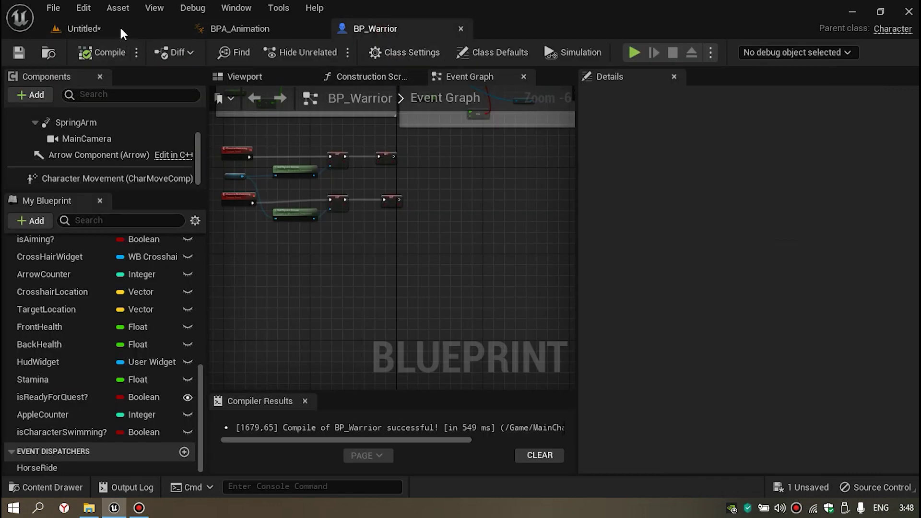
left_click(120, 27)
left_click(377, 30)
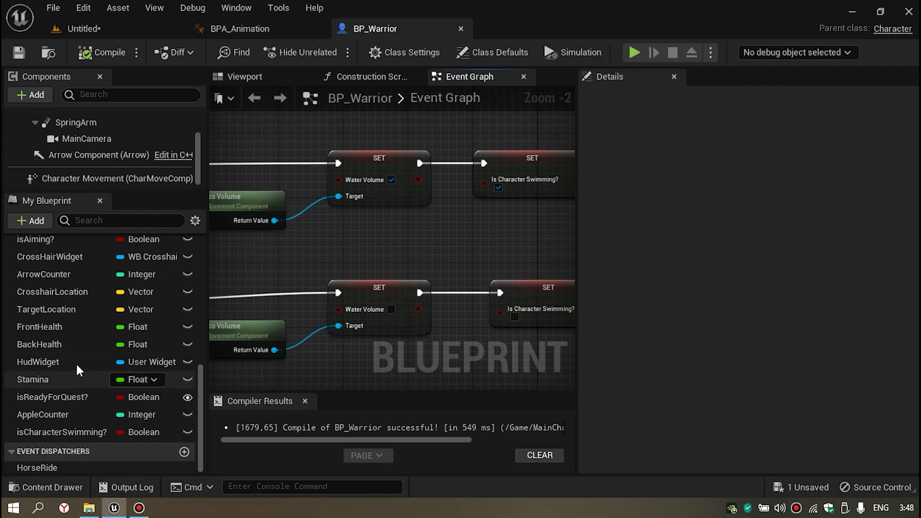
left_click(93, 179)
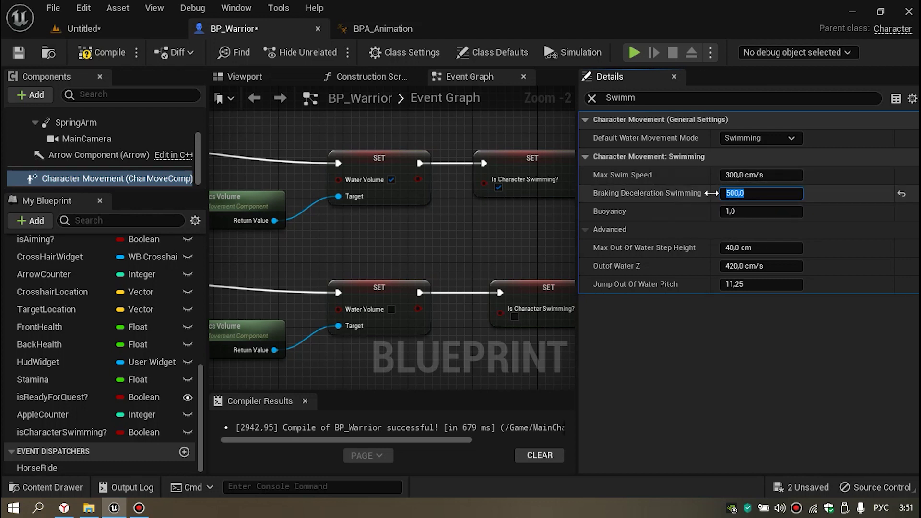
left_click(17, 56)
Step: Play the level, run off the bridge and dive underwater toward the rock wall
left_click(89, 32)
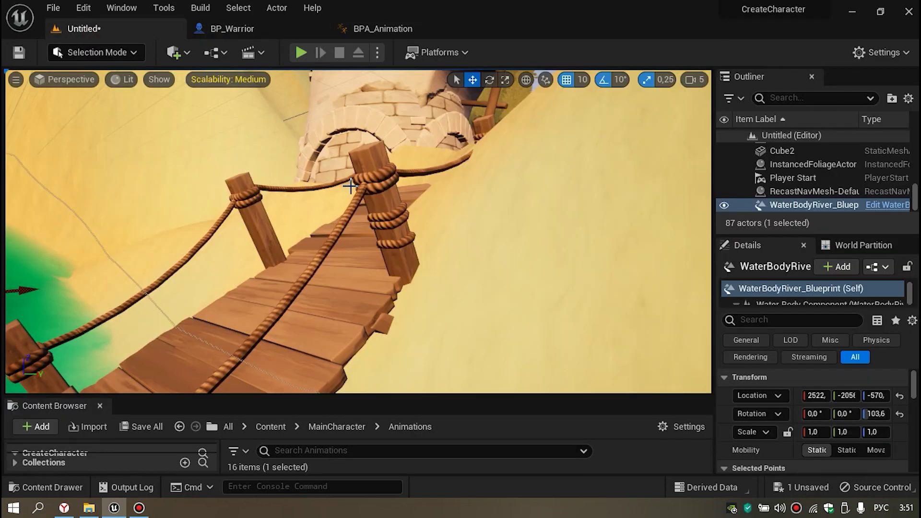
key("alt+p")
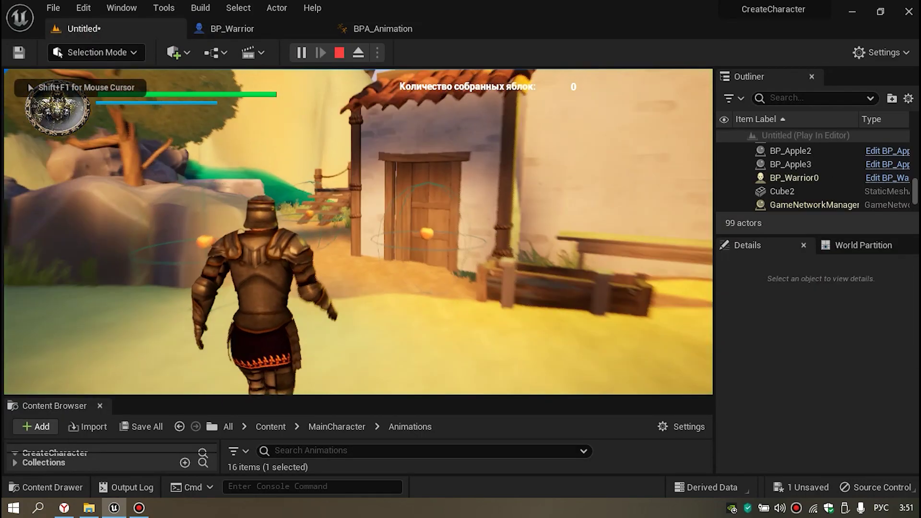
key("w")
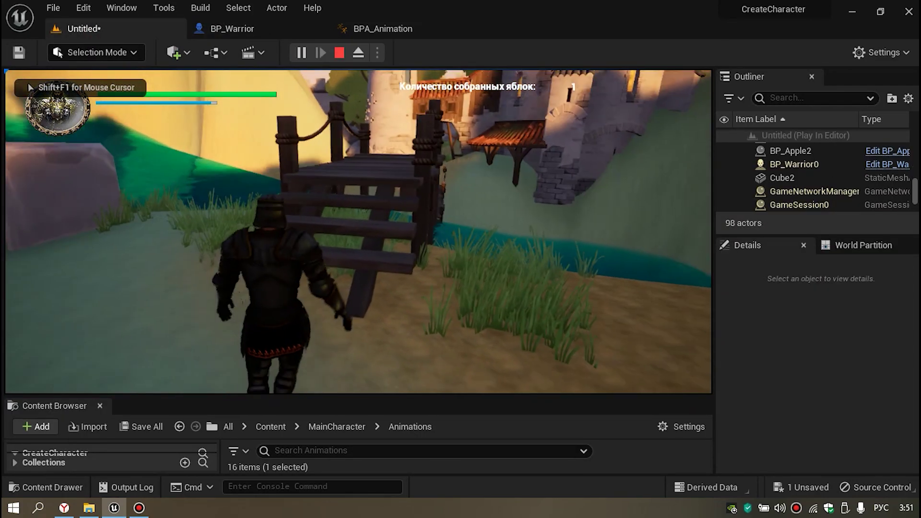
key("w")
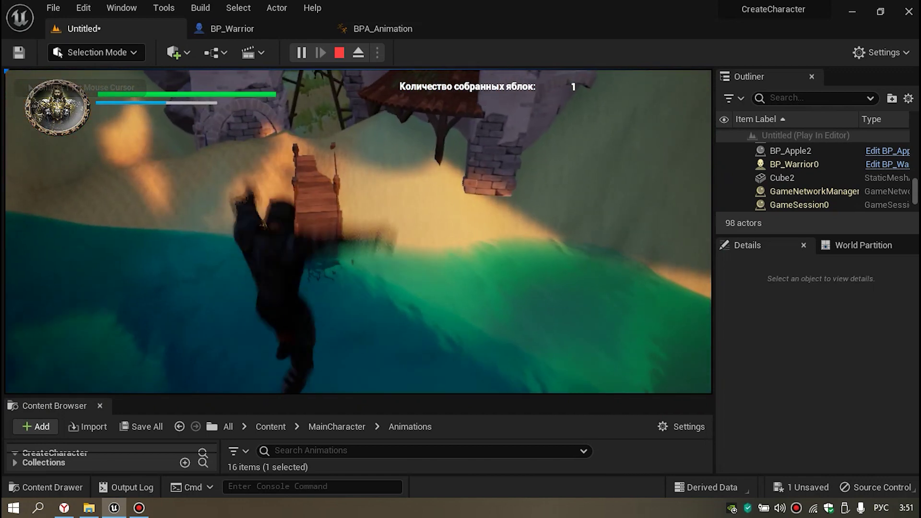
key("w")
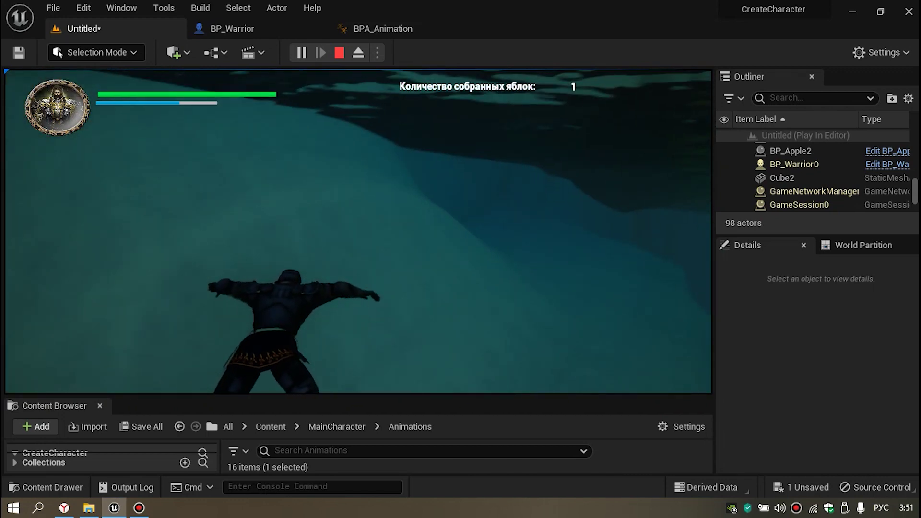
key("w")
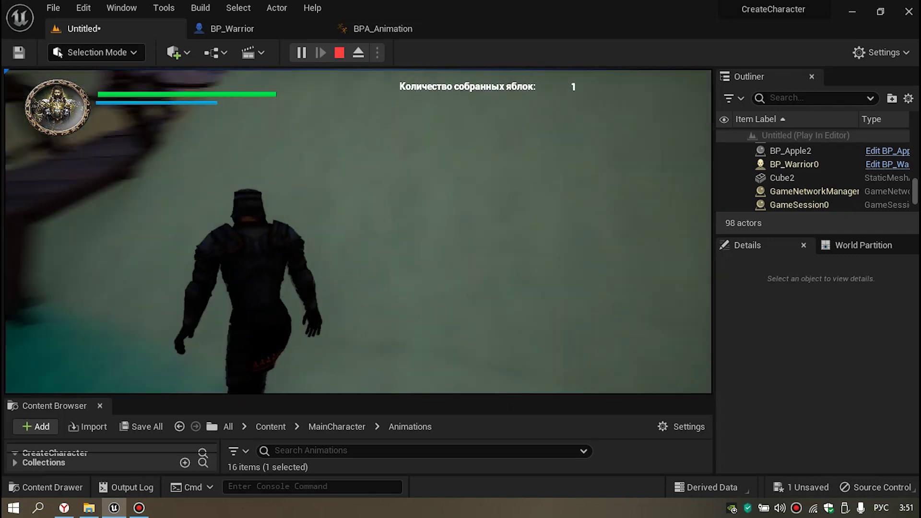
key("w")
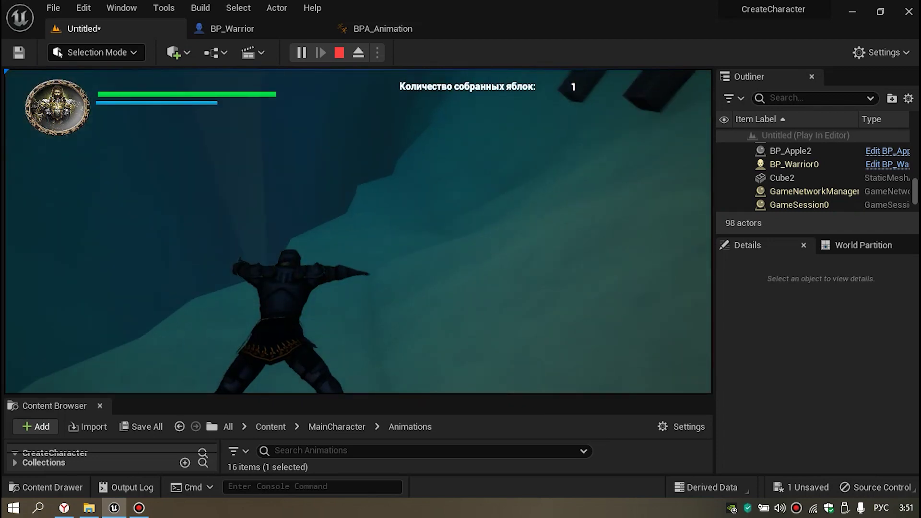
key("w")
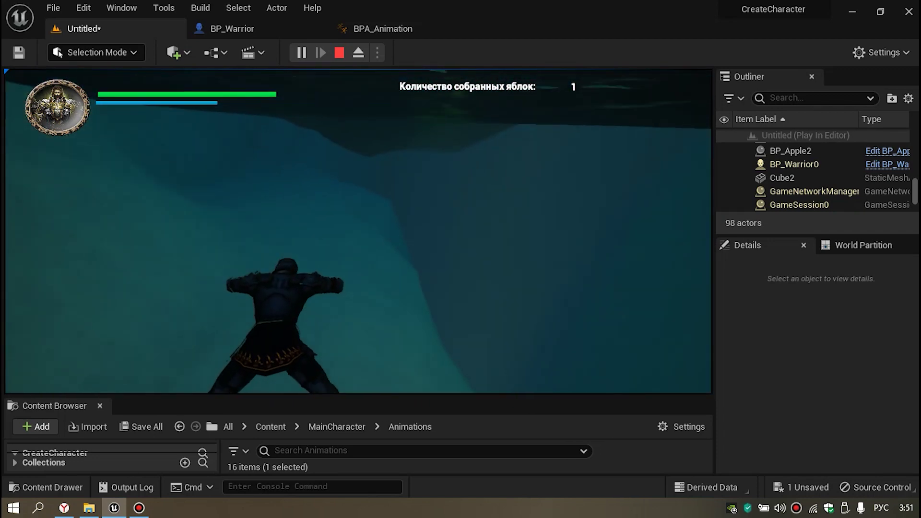
Step: Swim up the rock slope, climb out, re-enter and swim the riverbed, then stop
key("w")
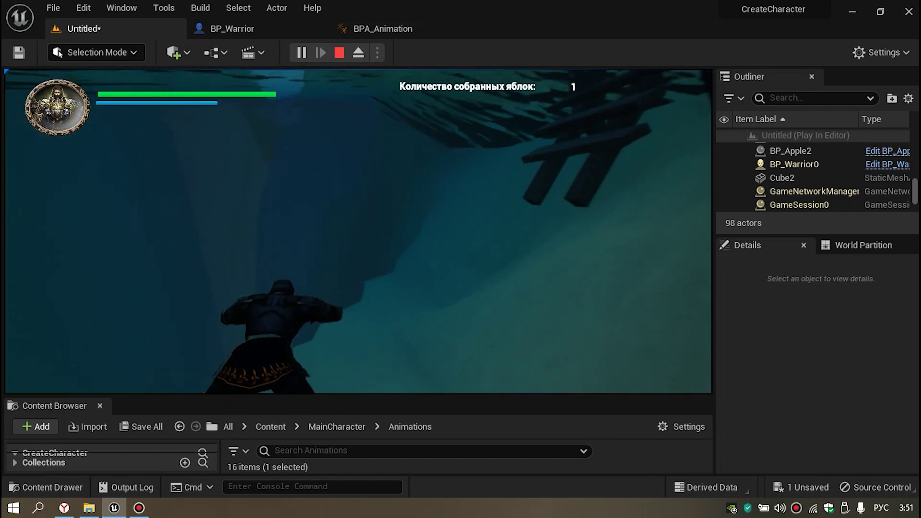
key("w")
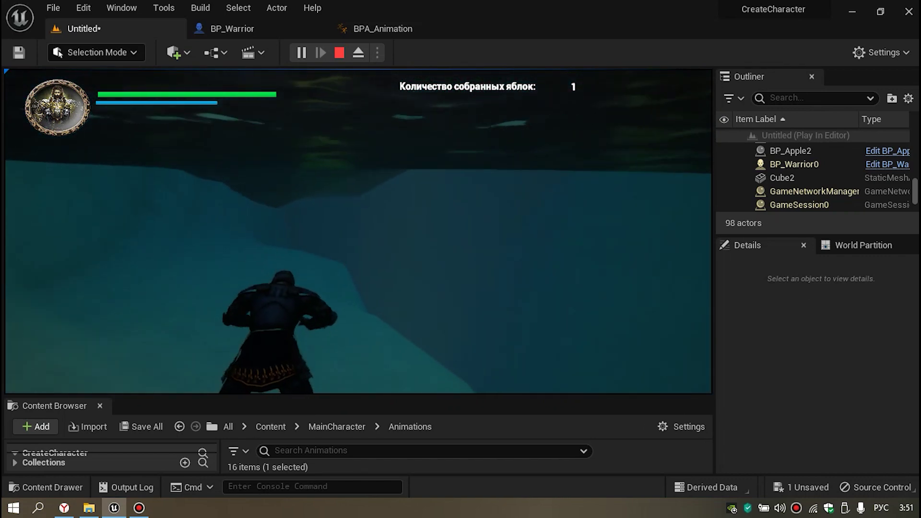
key("w")
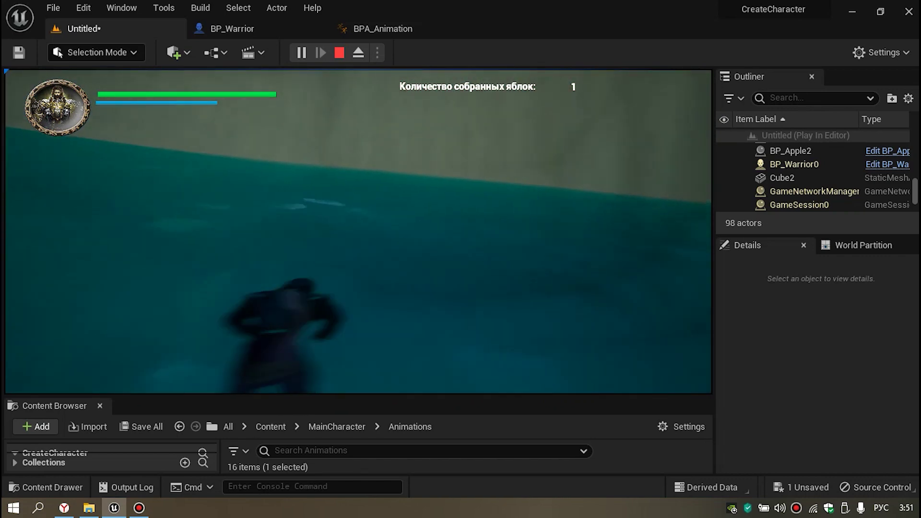
key("w")
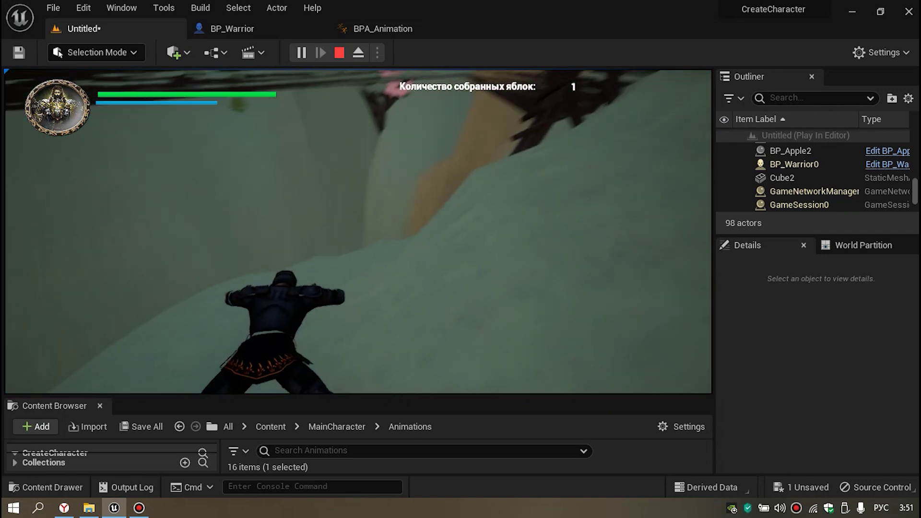
key("w")
key("w")
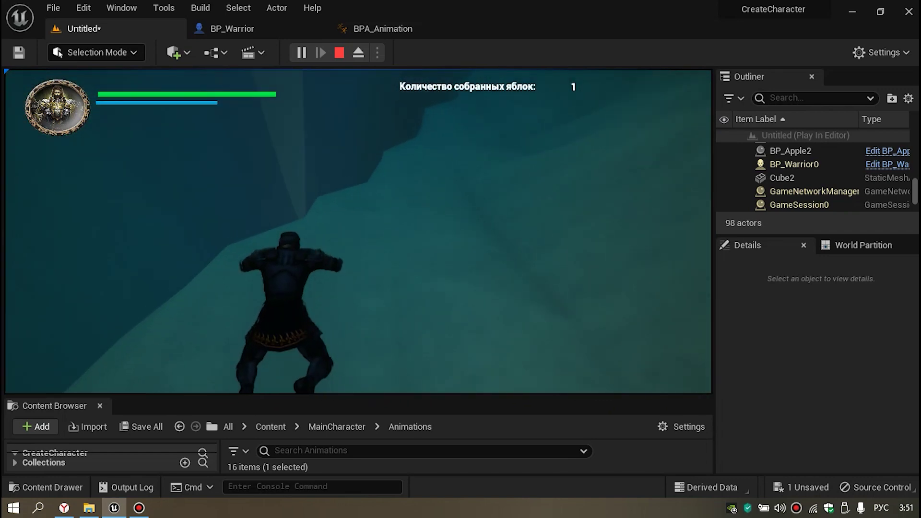
key("w")
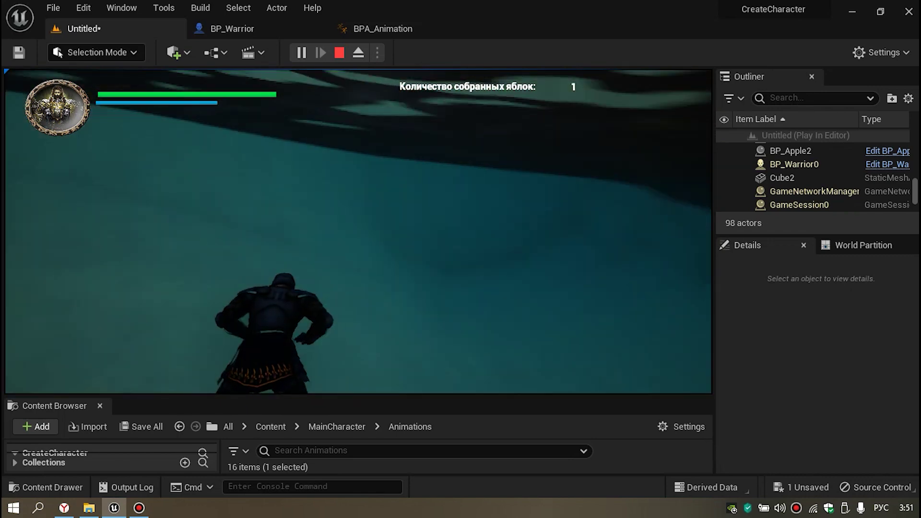
key("w")
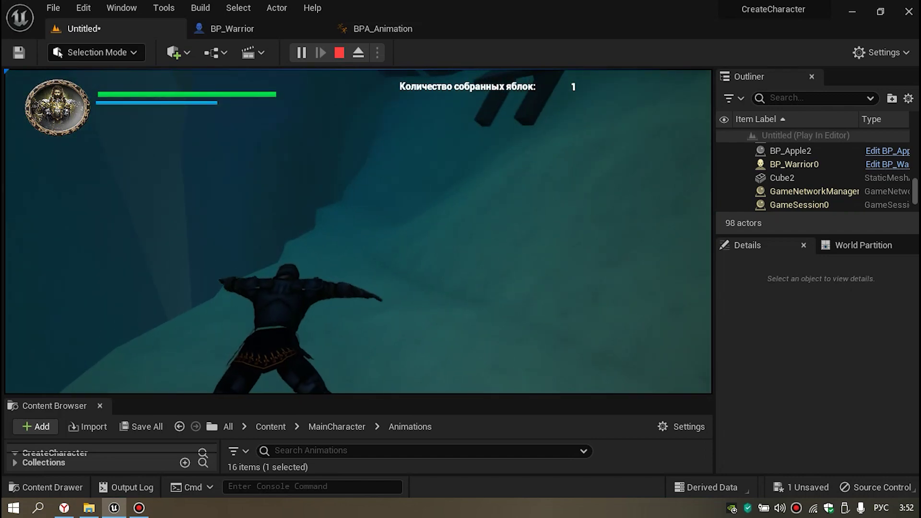
key("Escape")
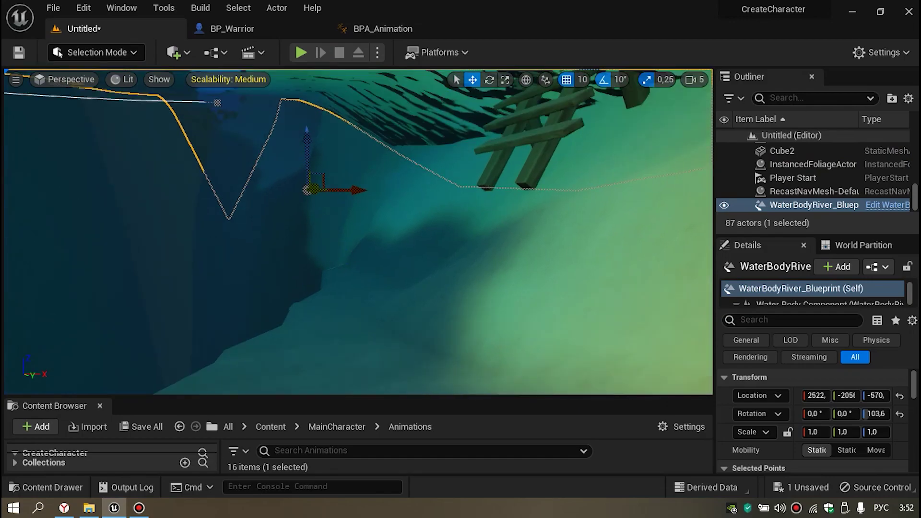